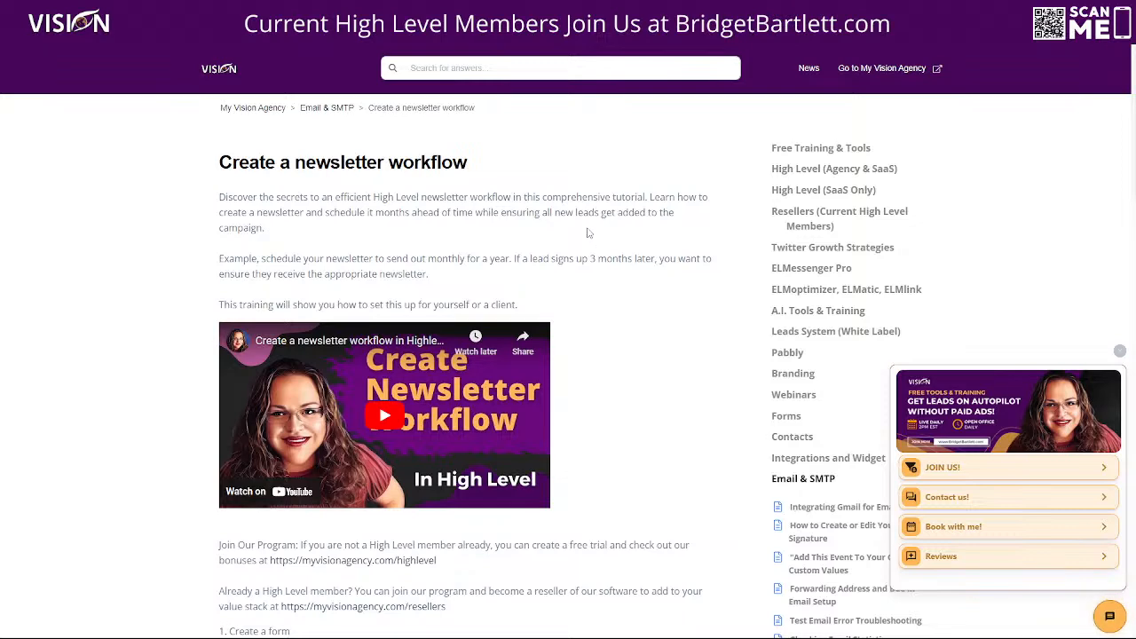
scroll(614, 284, "down", 2)
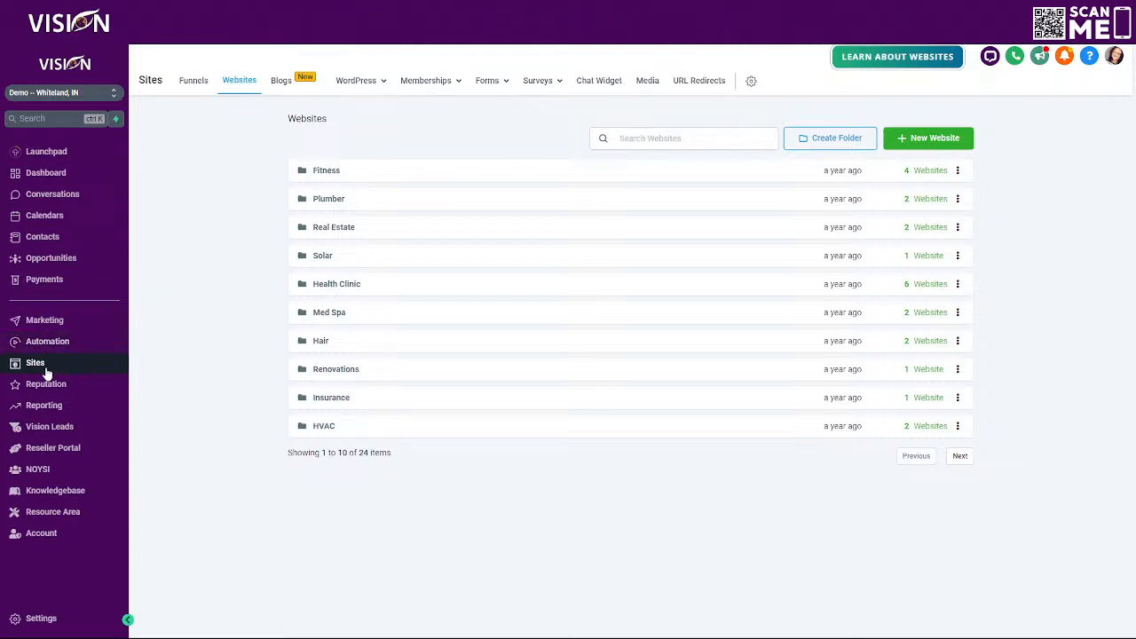
- Create a new form named "Newletter" and add First Name and Email fields to it
mouse_move(488, 82)
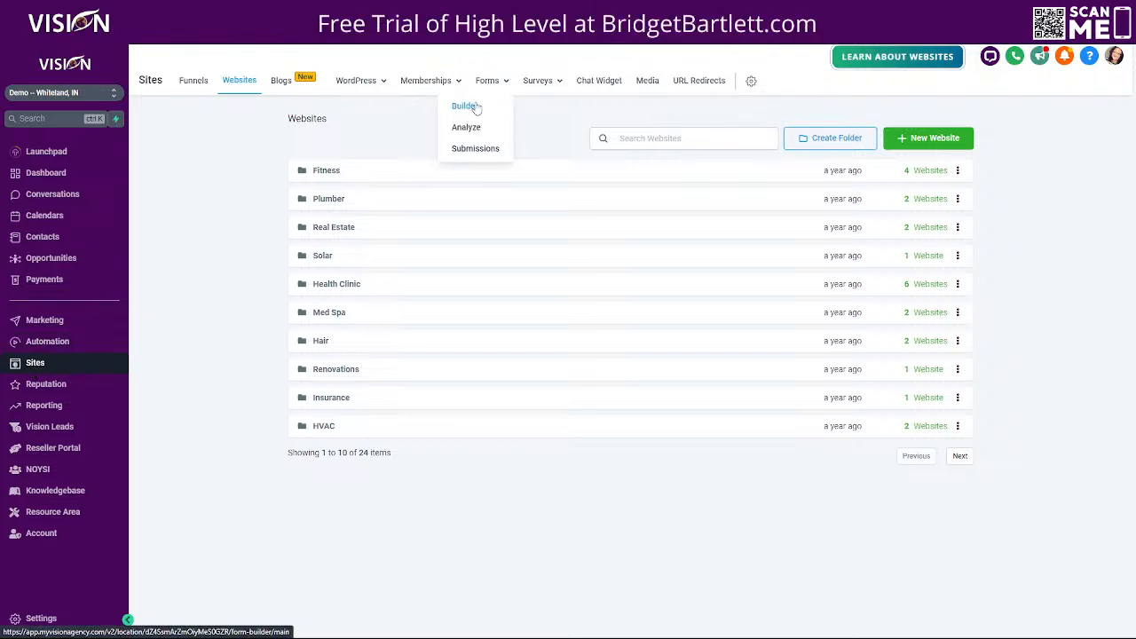
left_click(465, 105)
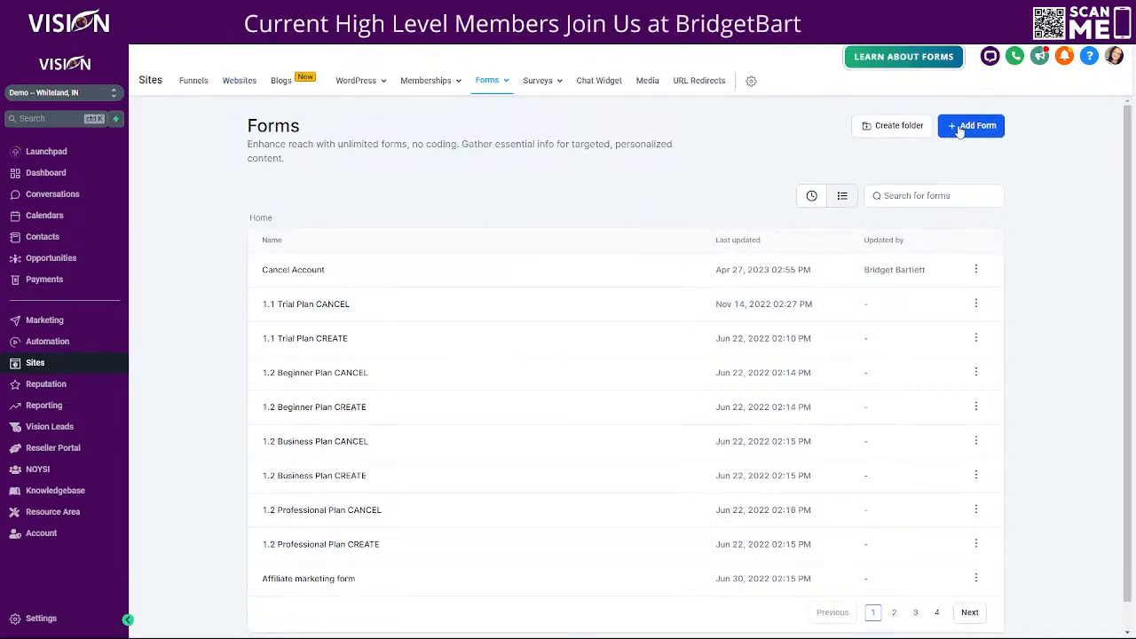
left_click(958, 130)
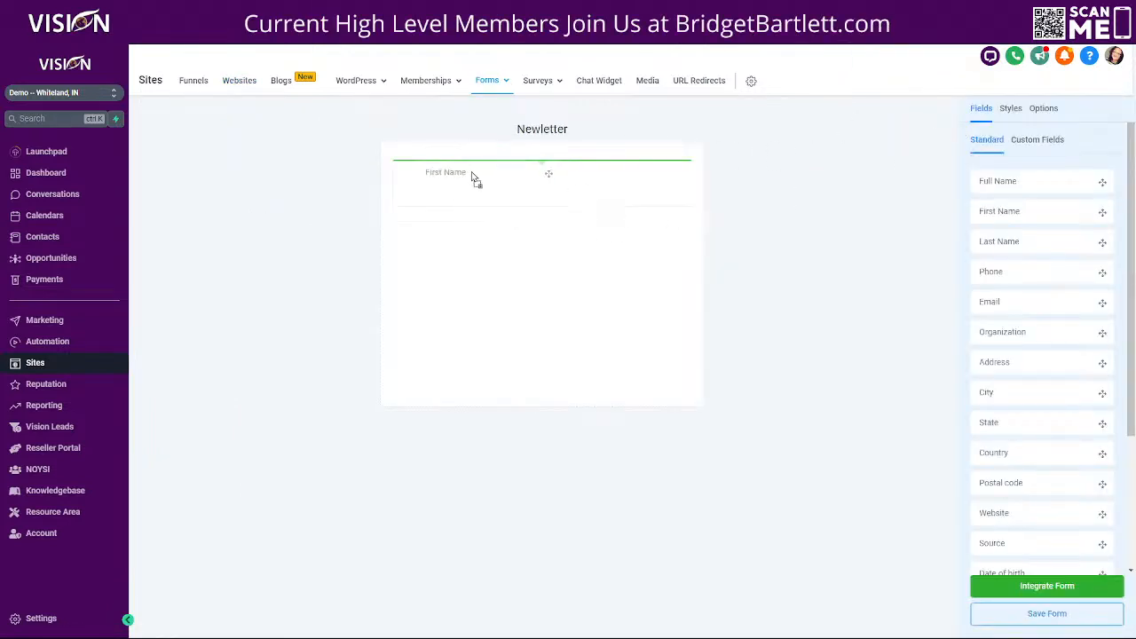
left_click_drag(477, 177, 477, 178)
left_click_drag(1034, 307, 479, 241)
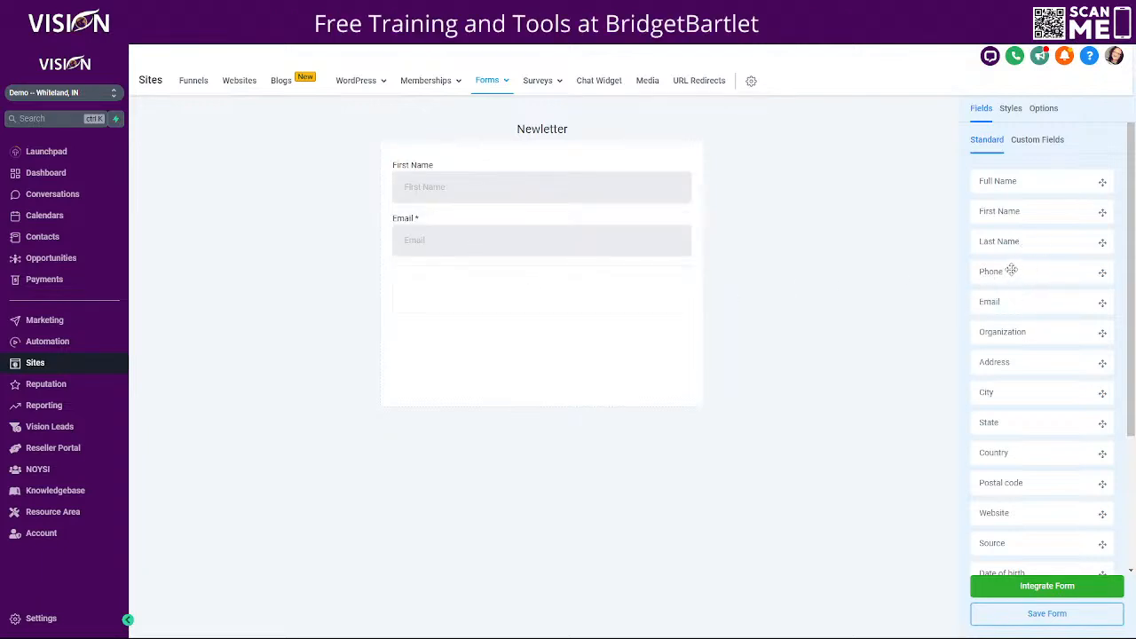
- Review the form's fields and options, and add a Button element below the Email field
scroll(1023, 404, "down", 4)
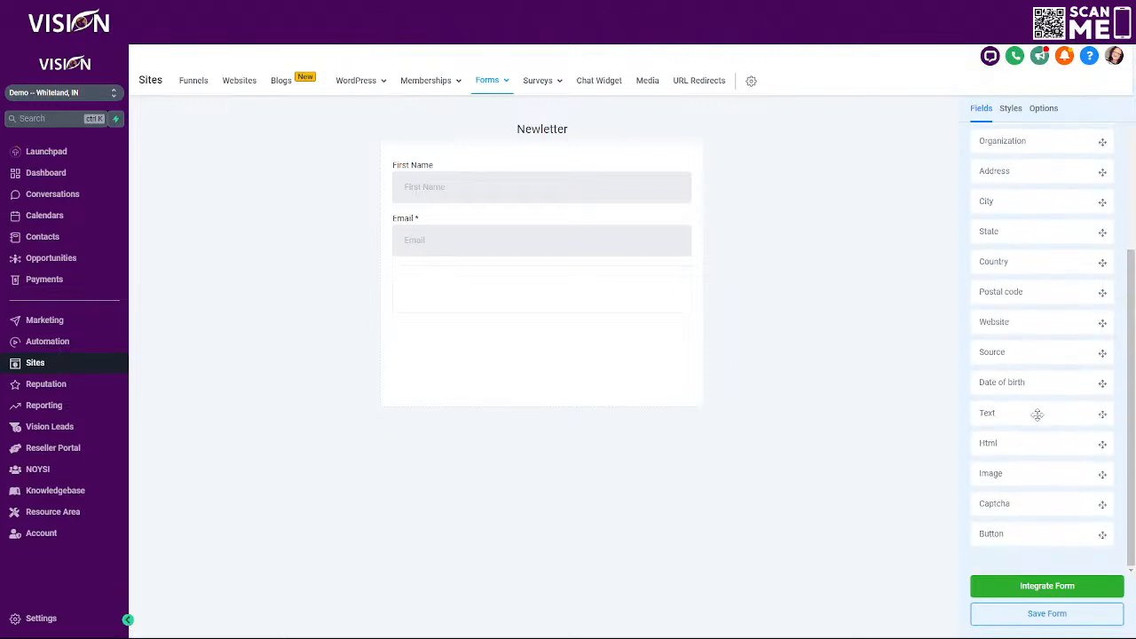
scroll(1035, 408, "up", 4)
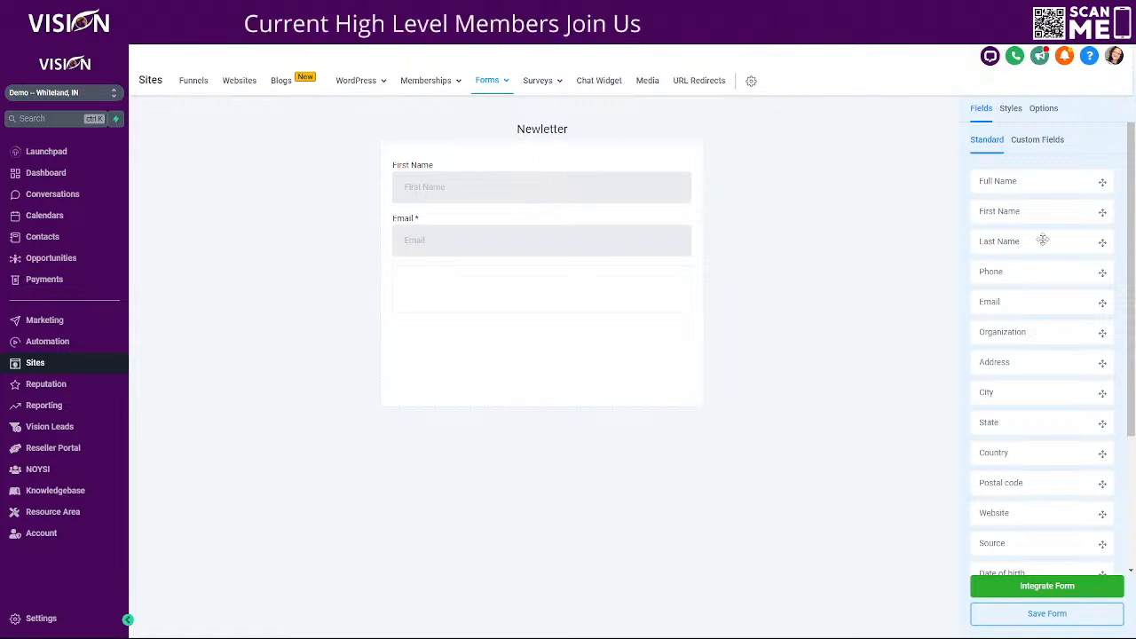
left_click(1043, 109)
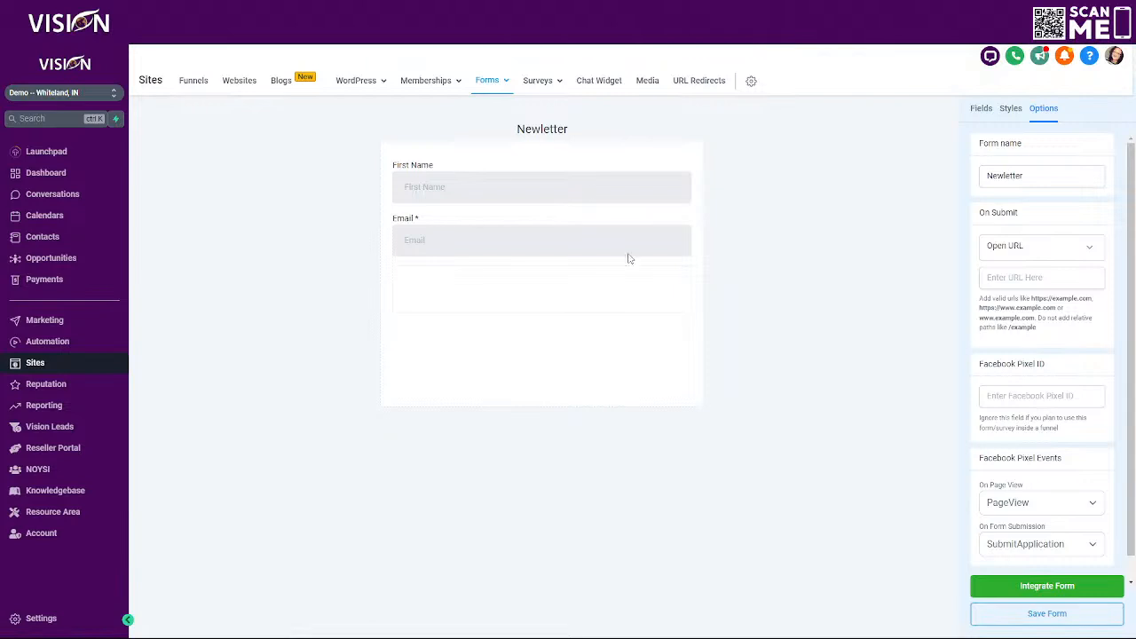
left_click(982, 109)
scroll(1024, 426, "down", 3)
left_click_drag(1024, 534, 463, 295)
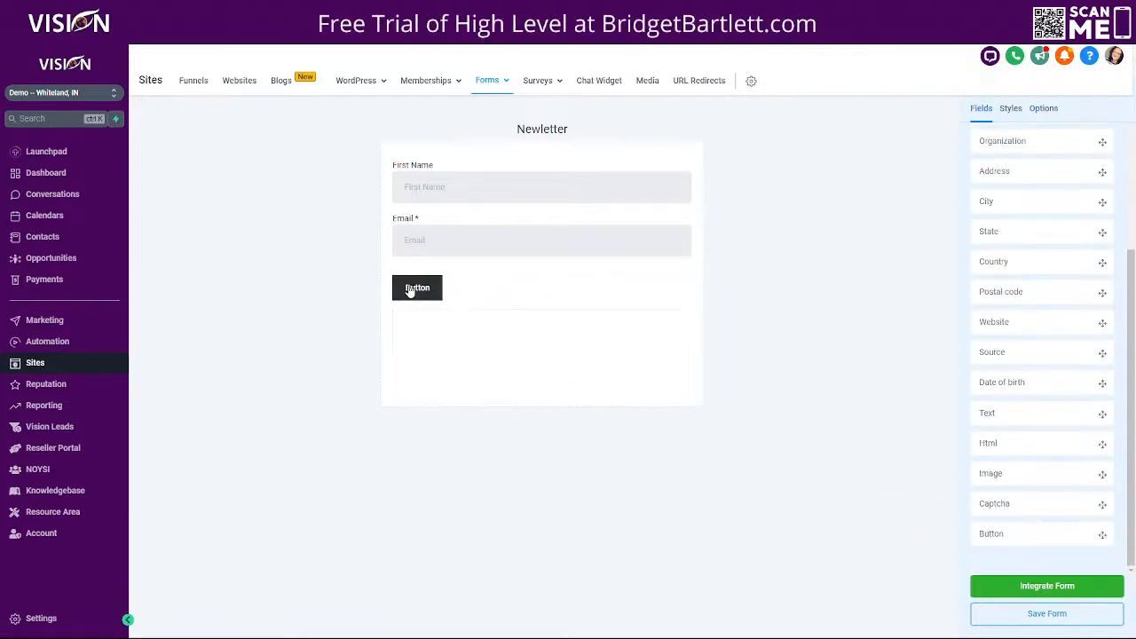
- Change the form button's text to "Join Our Newsletter"
left_click(482, 294)
left_click_drag(1006, 195, 978, 195)
type("Joi")
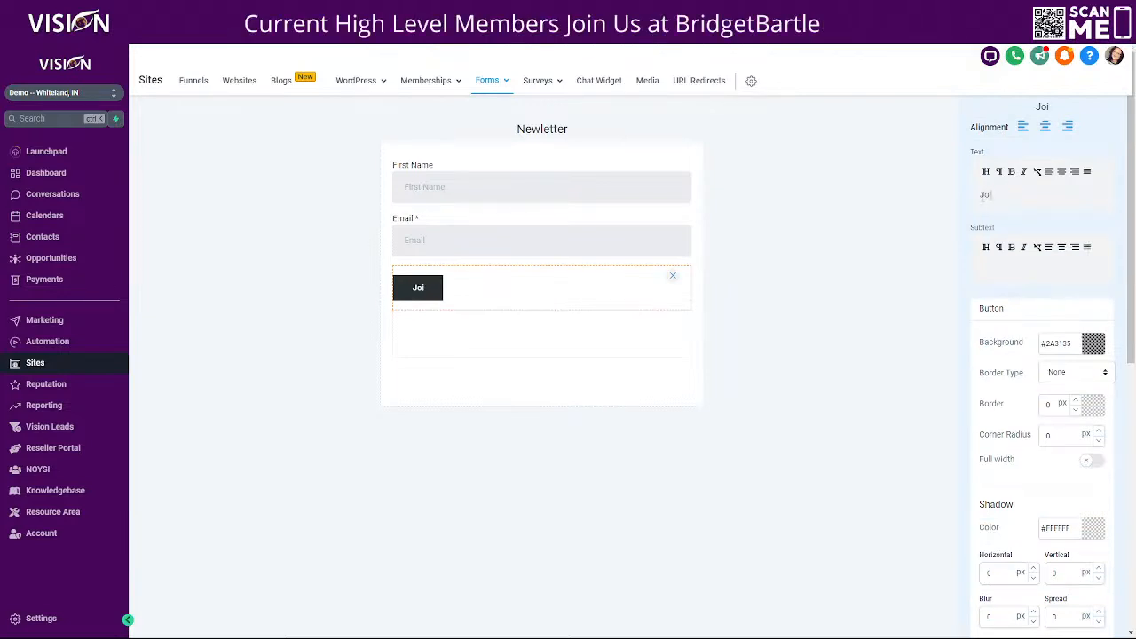
type("n Our Newsltter")
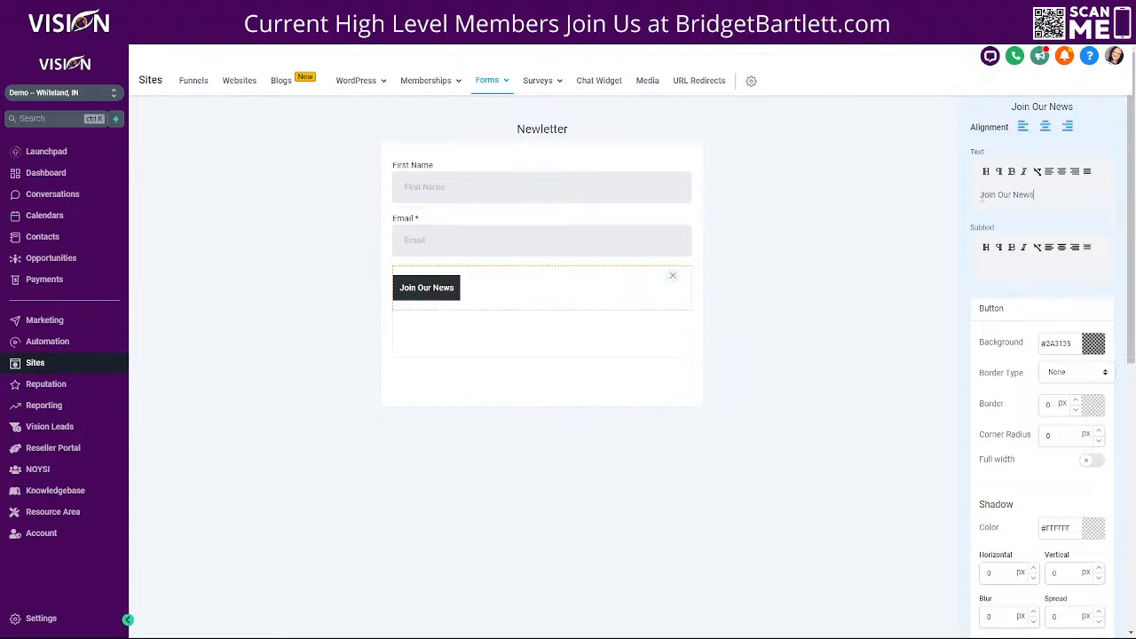
key("BackSpace")
key("BackSpace")
key("BackSpace")
key("BackSpace")
key("BackSpace")
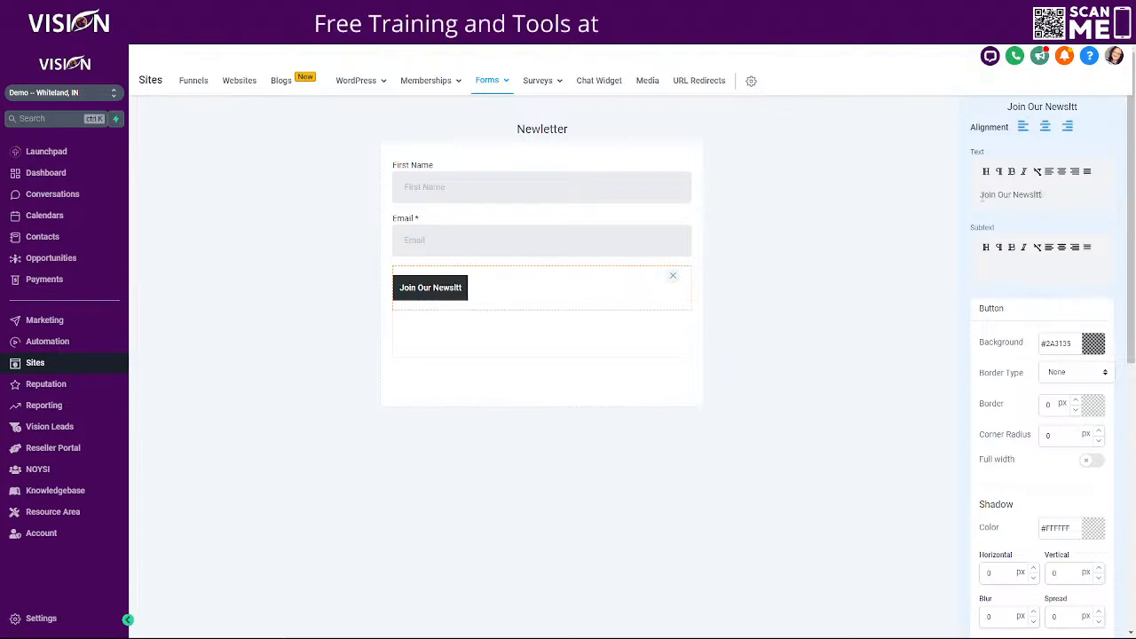
type("letter")
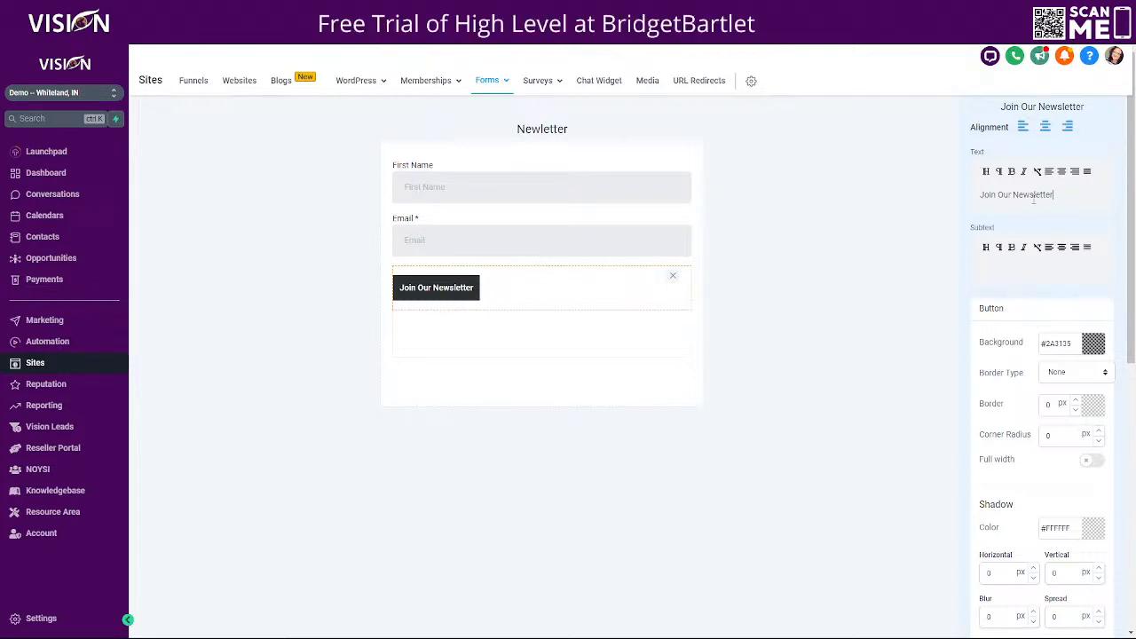
- Make the "Join Our Newsletter" button full width and save the form
scroll(1029, 320, "down", 6)
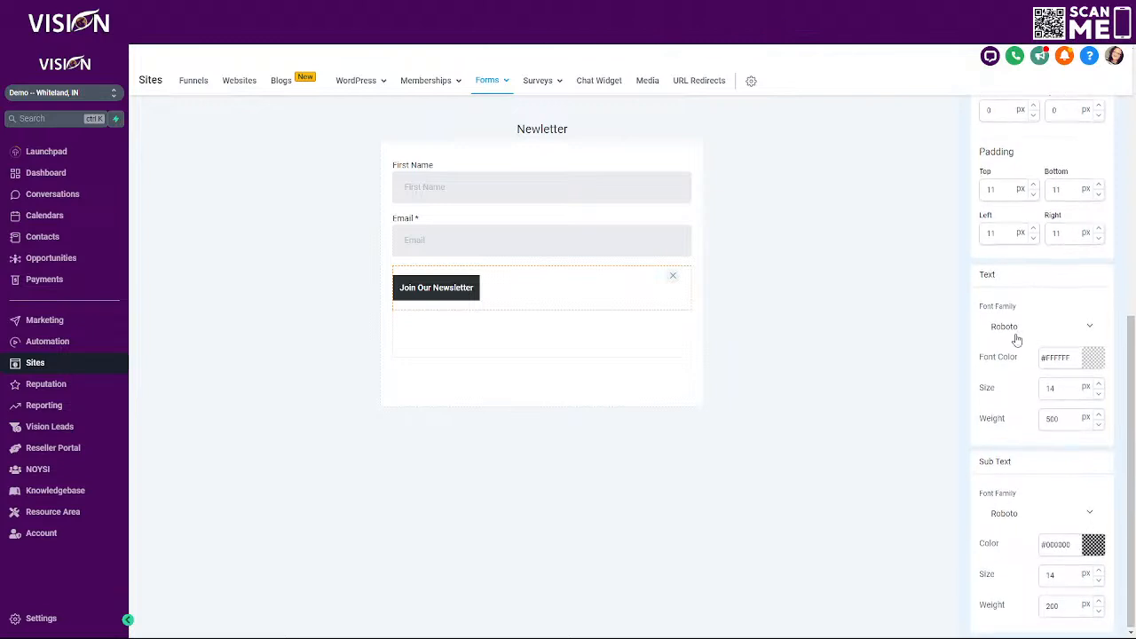
scroll(1018, 336, "up", 6)
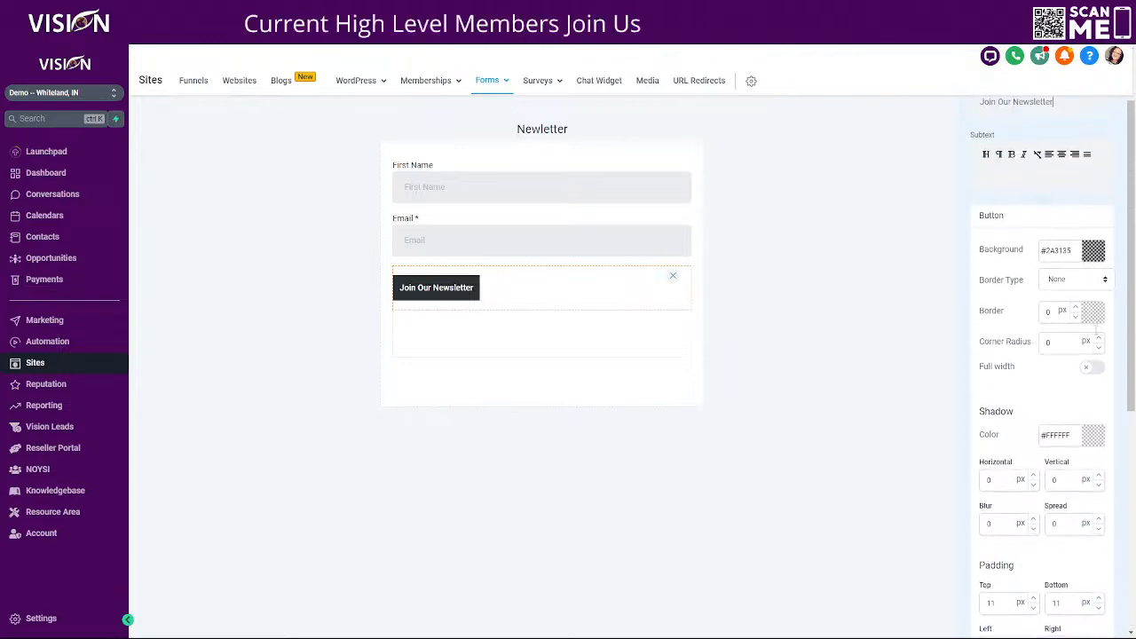
left_click(1092, 367)
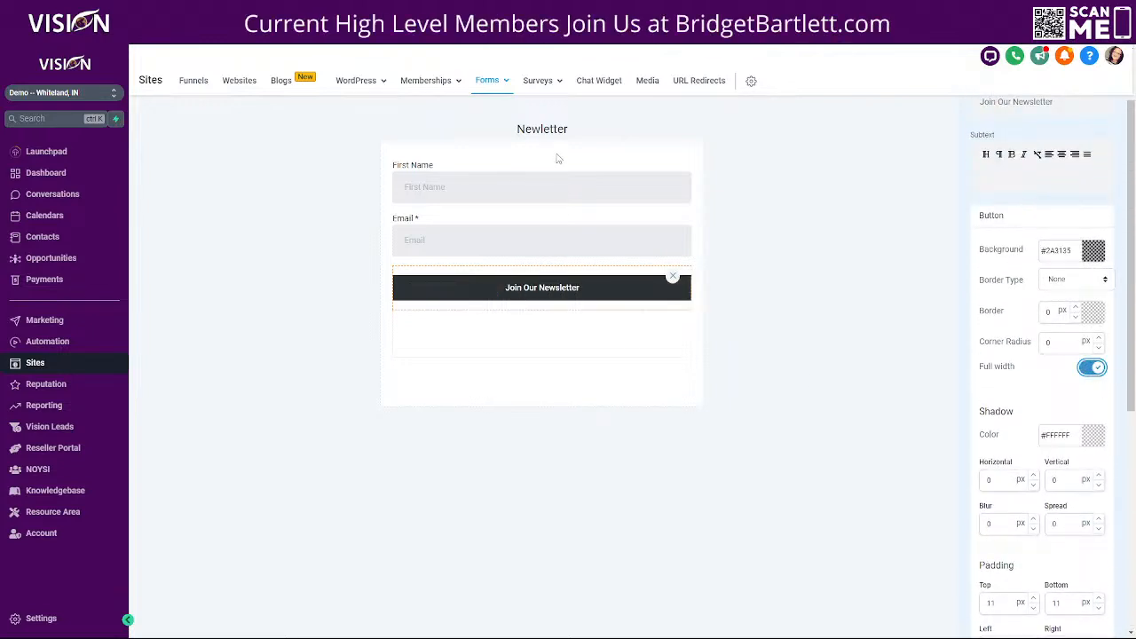
scroll(1003, 381, "down", 5)
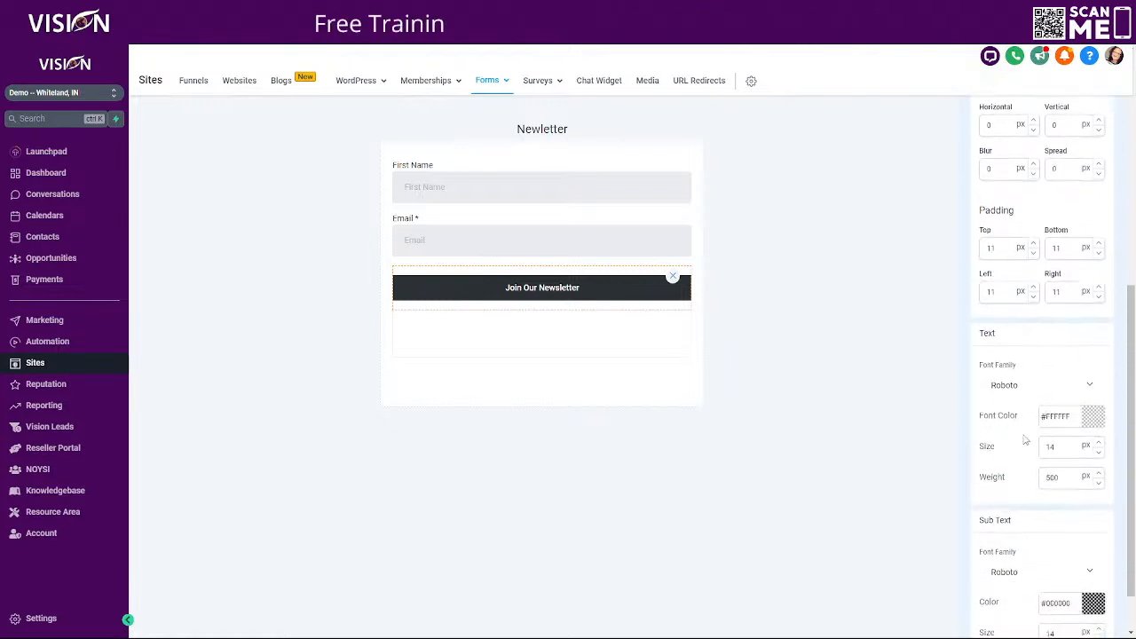
left_click(548, 124)
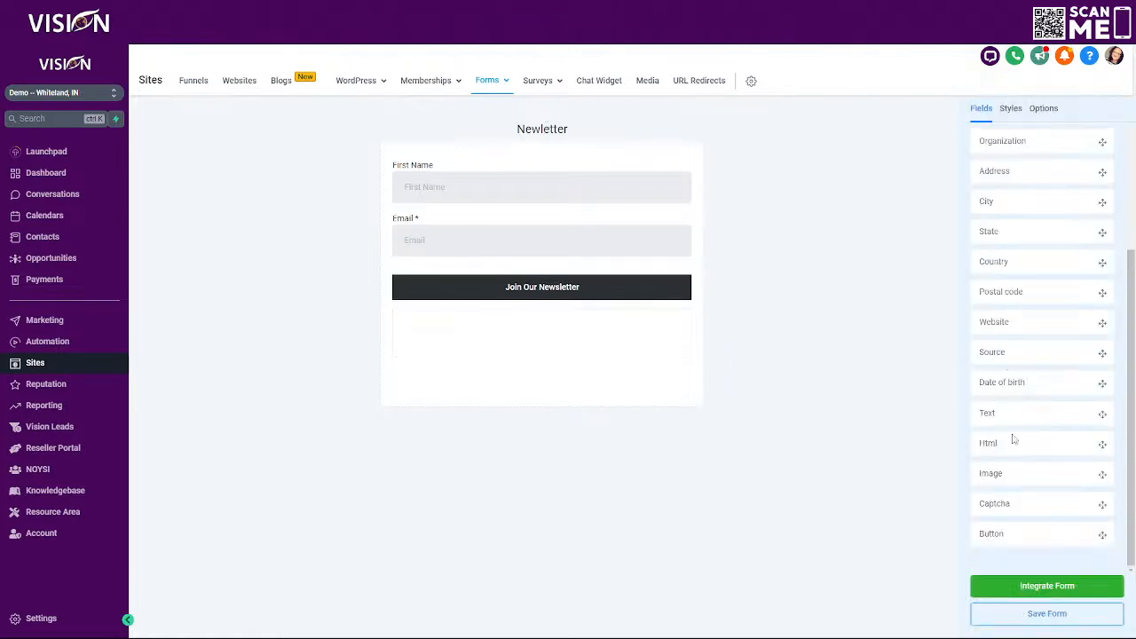
left_click(1040, 626)
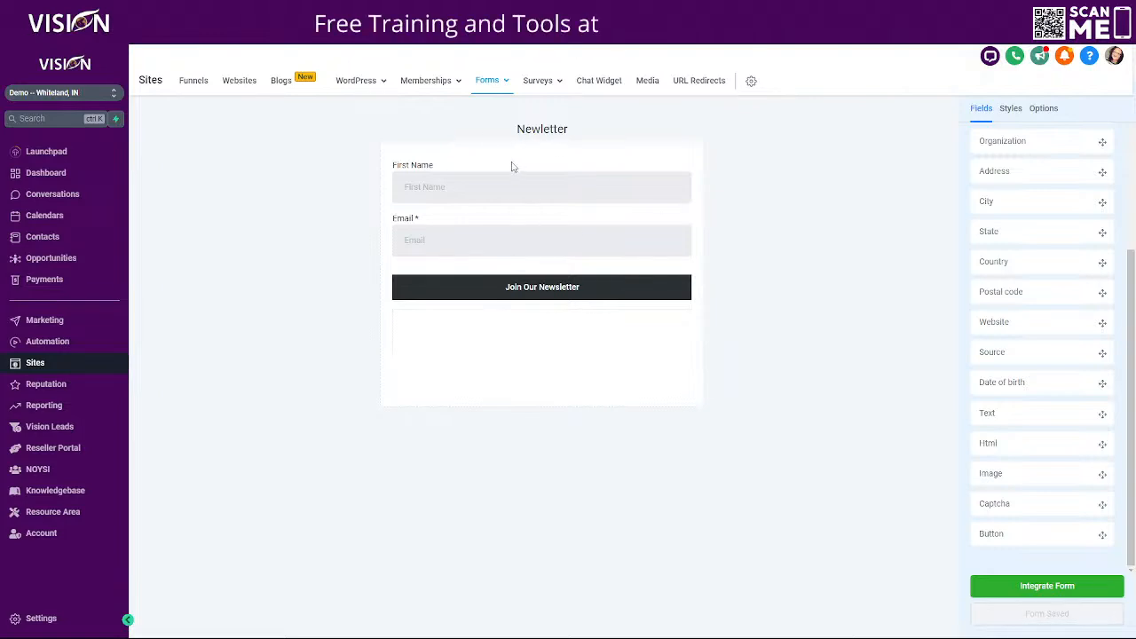
- Start a new website from the template library and select the "LinkTree - Growth Marketing" template
left_click(238, 81)
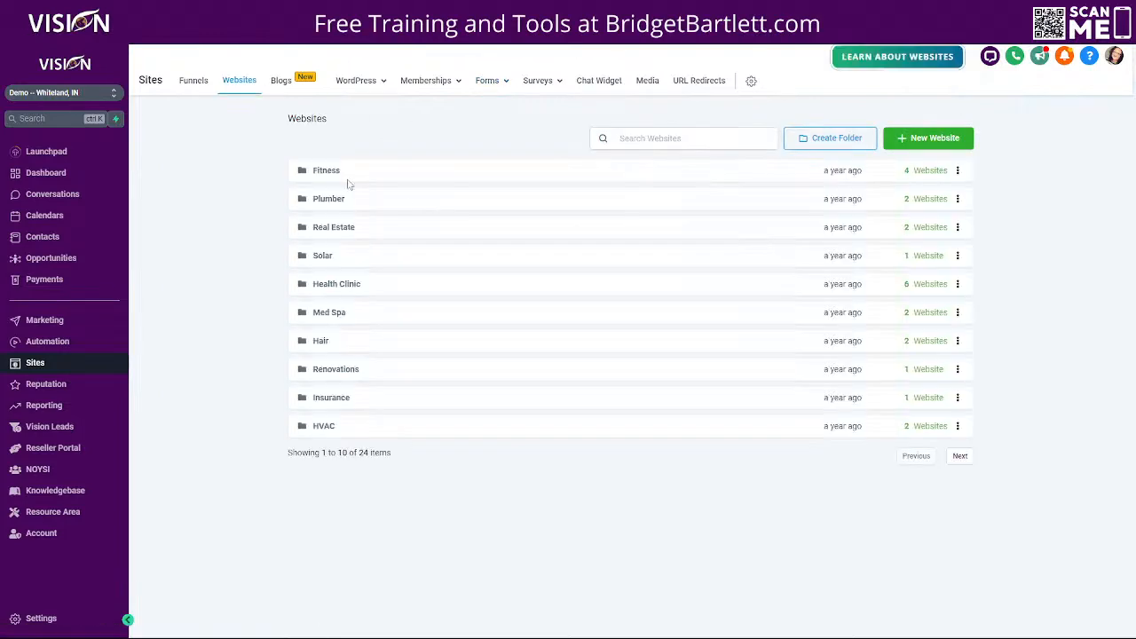
left_click(931, 137)
left_click(504, 169)
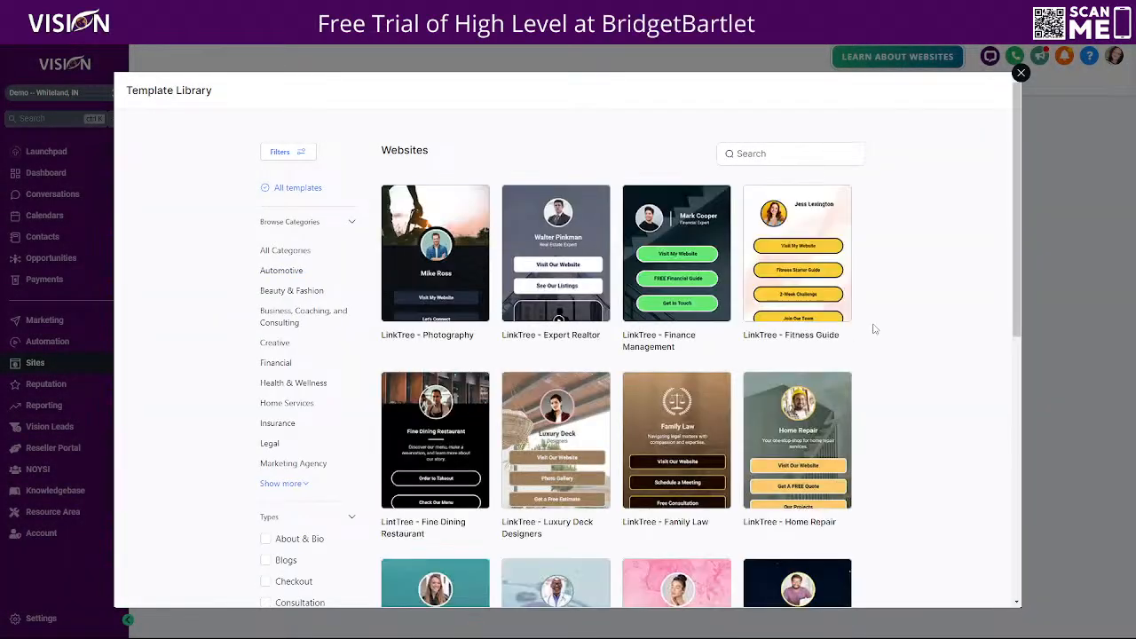
scroll(883, 355, "down", 3)
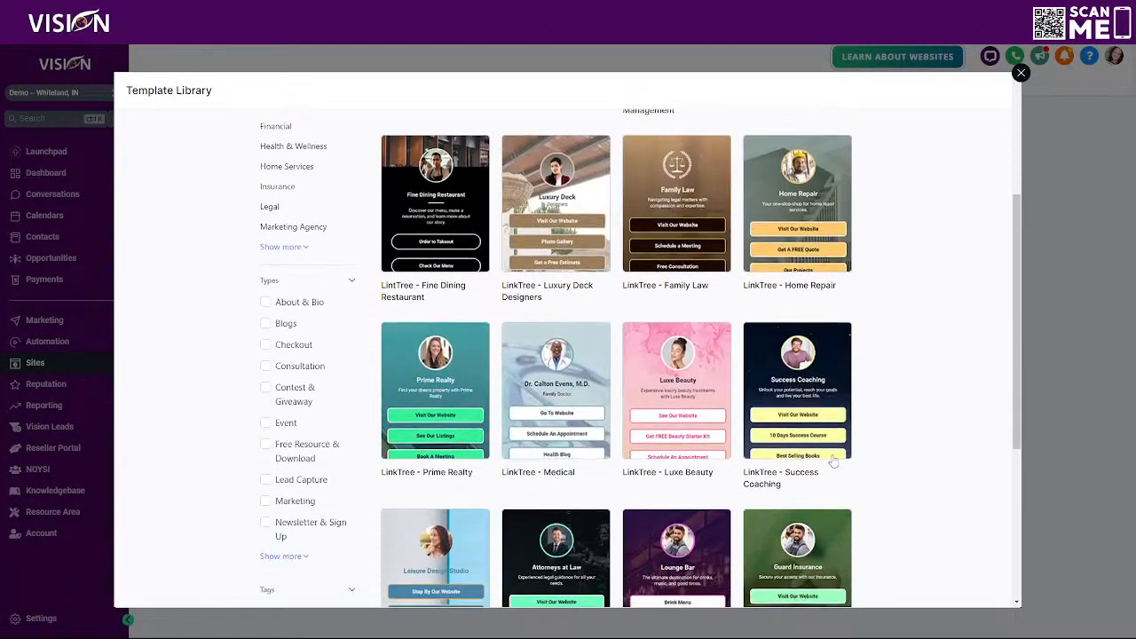
scroll(914, 373, "down", 2)
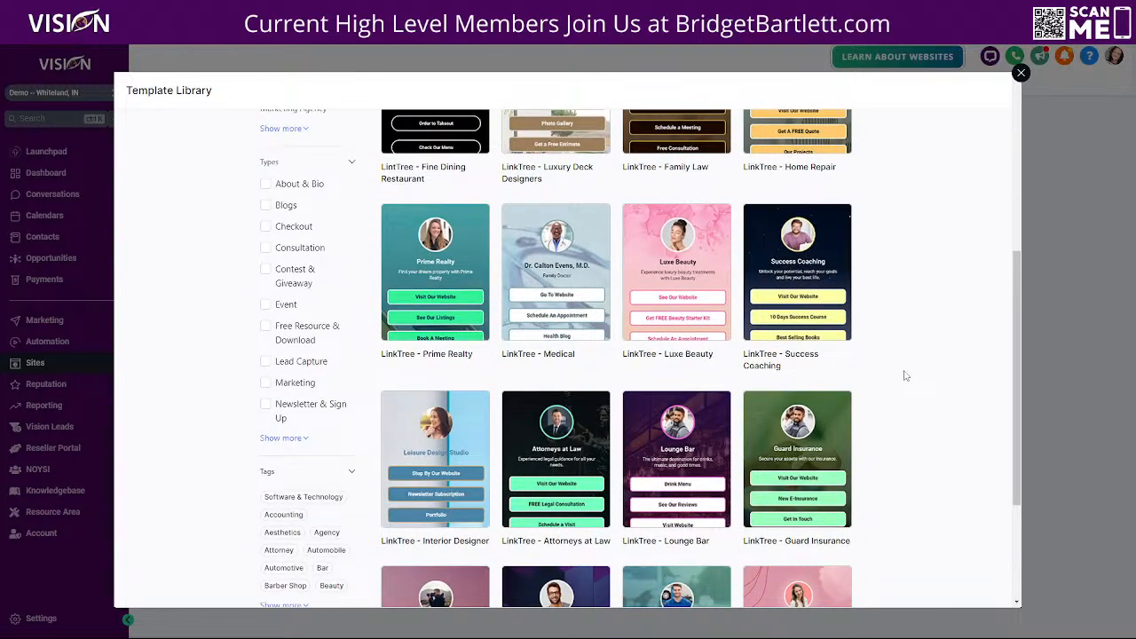
scroll(905, 375, "down", 3)
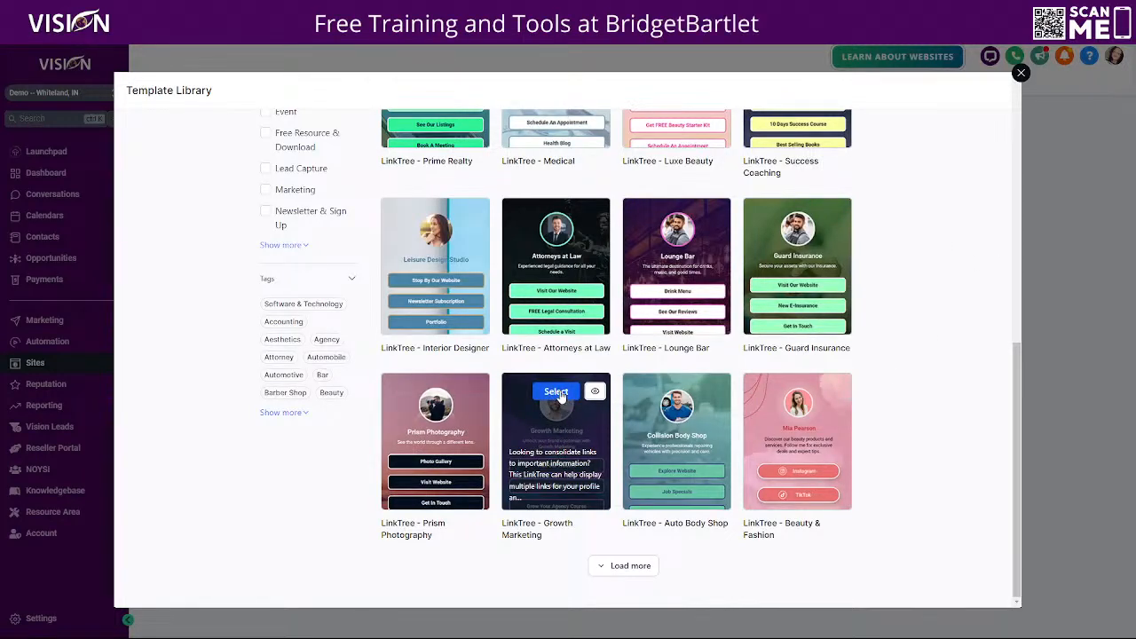
left_click(556, 391)
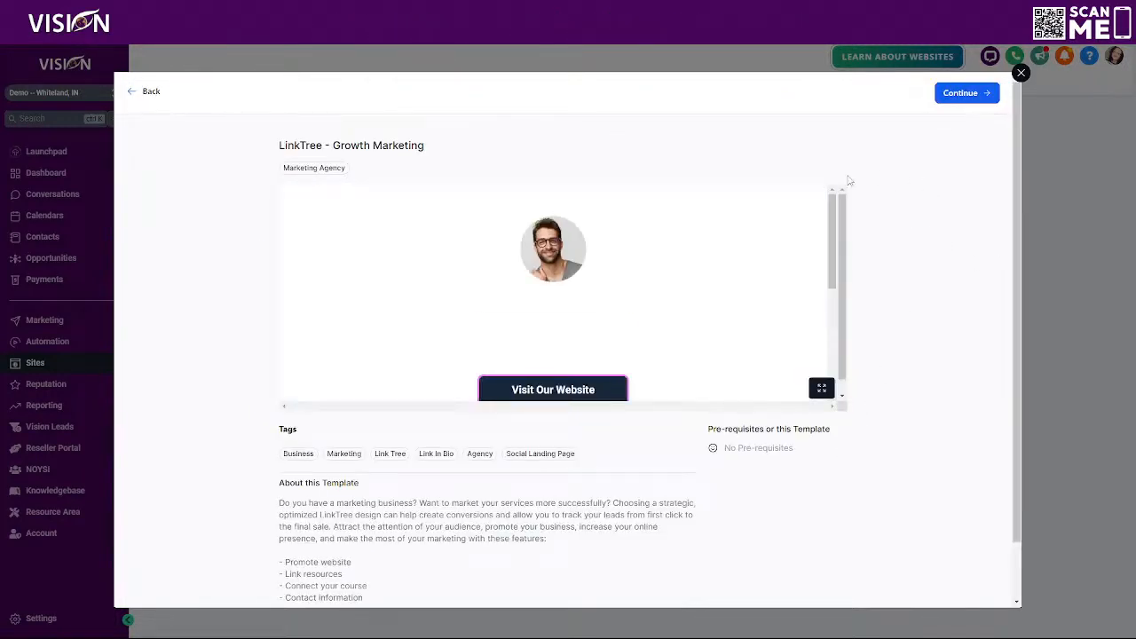
- Preview the Growth Marketing template, accept its image rights agreement and get the template
scroll(656, 293, "down", 5)
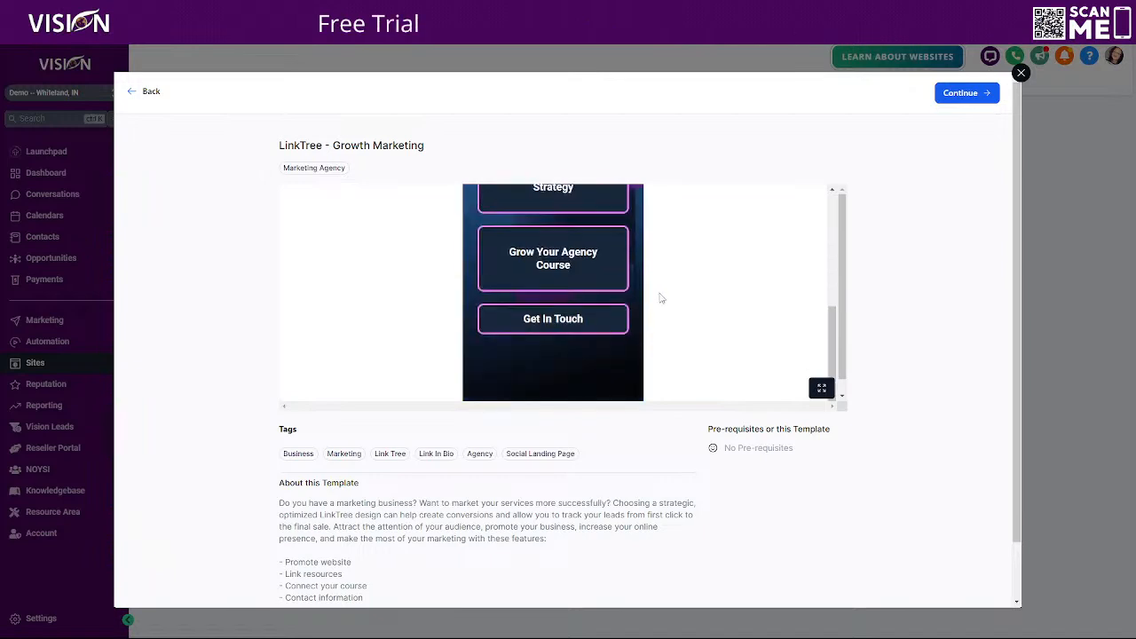
left_click(961, 93)
left_click(776, 126)
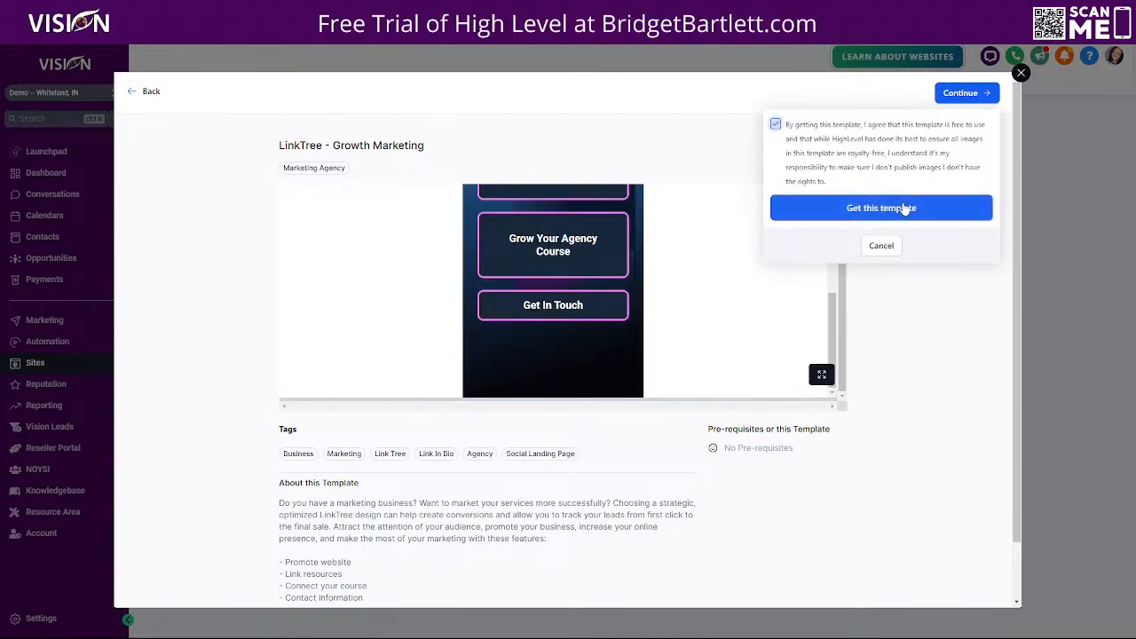
left_click(933, 213)
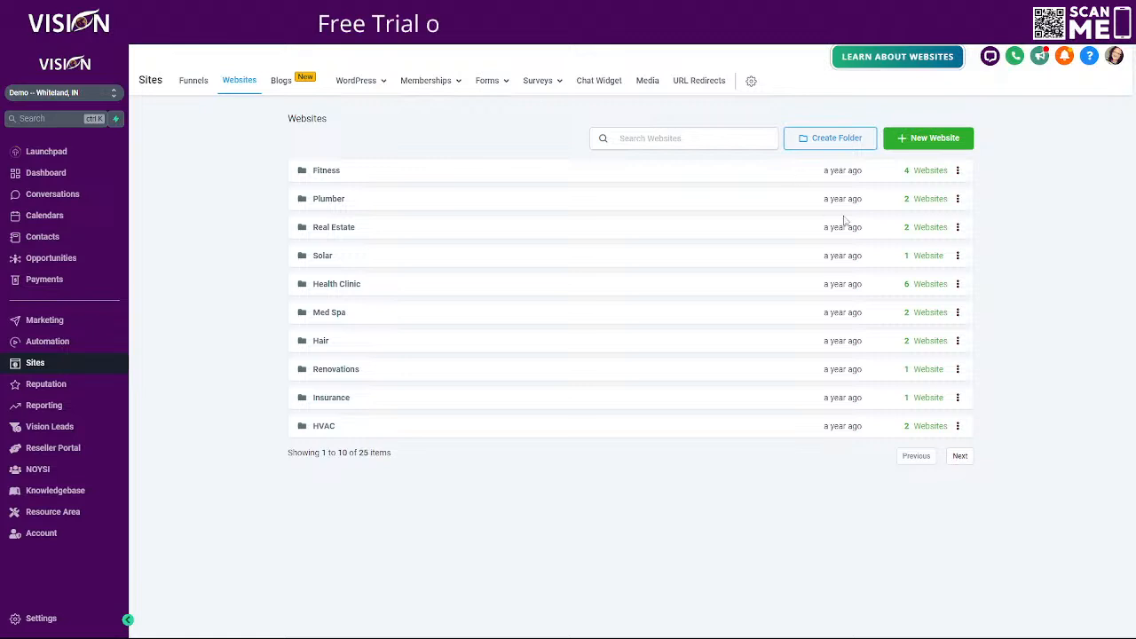
- Look through all pages of the websites list for the added site and return to the first page
left_click(960, 456)
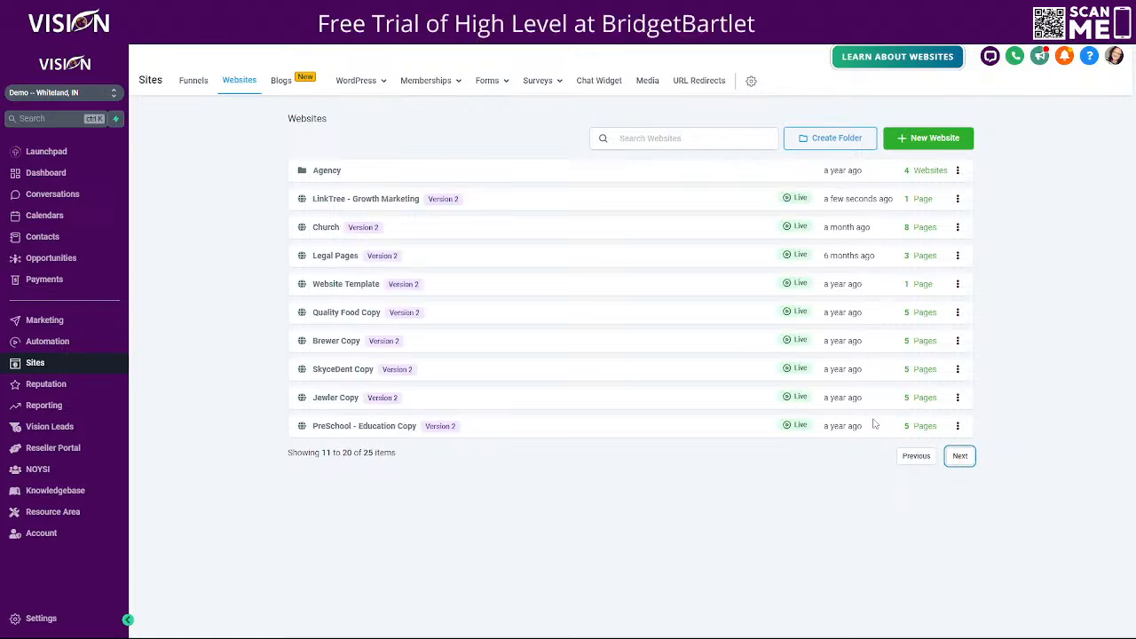
left_click(964, 457)
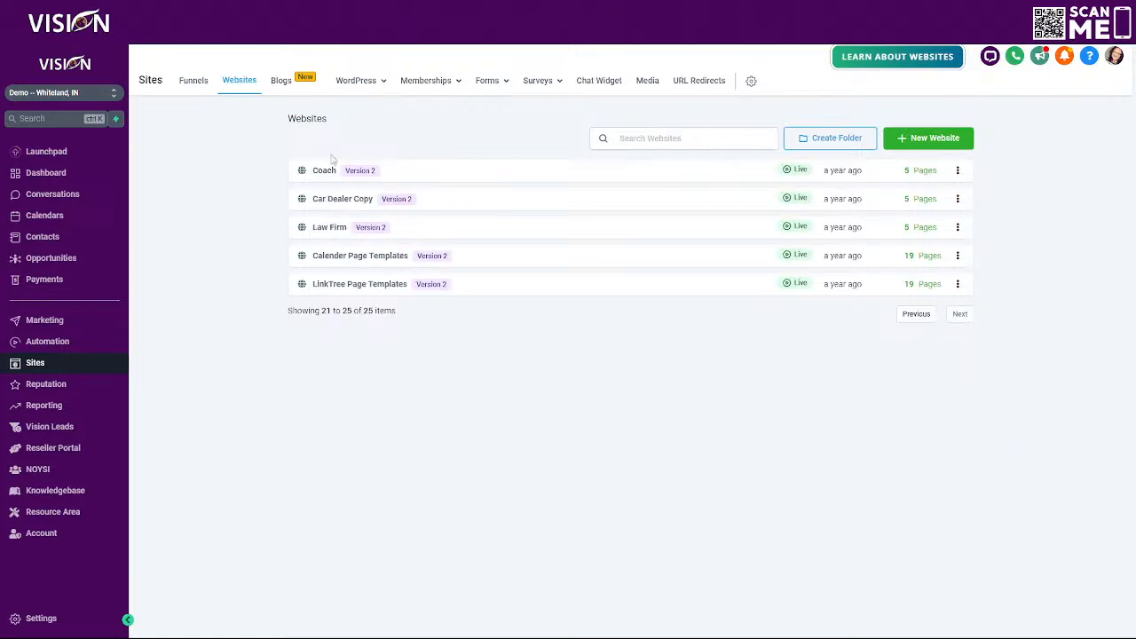
left_click(914, 316)
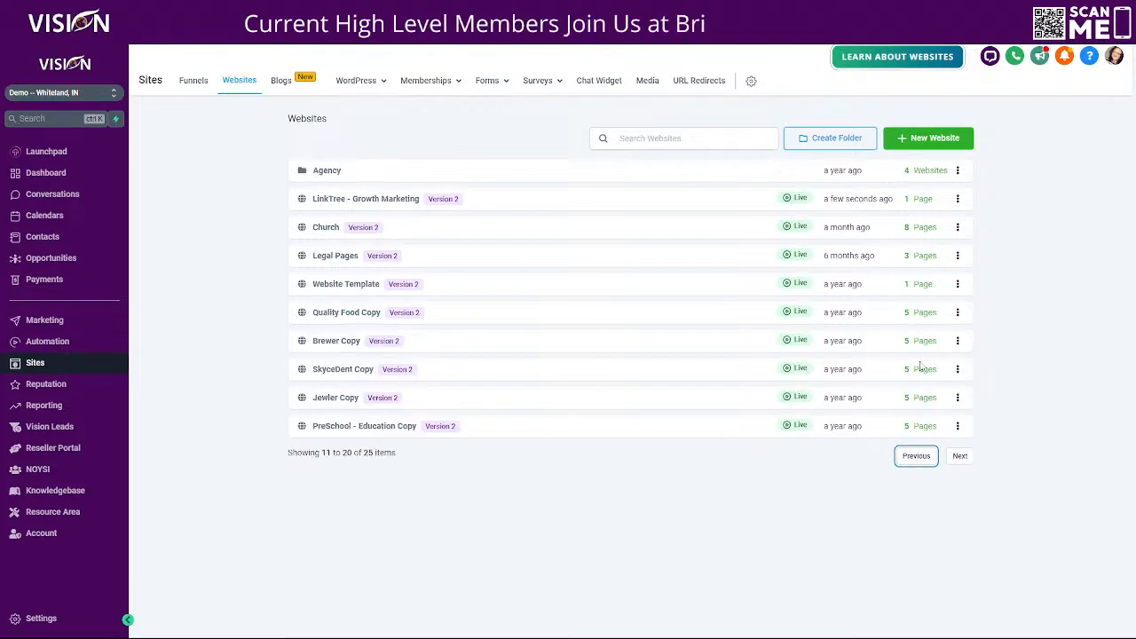
left_click(916, 456)
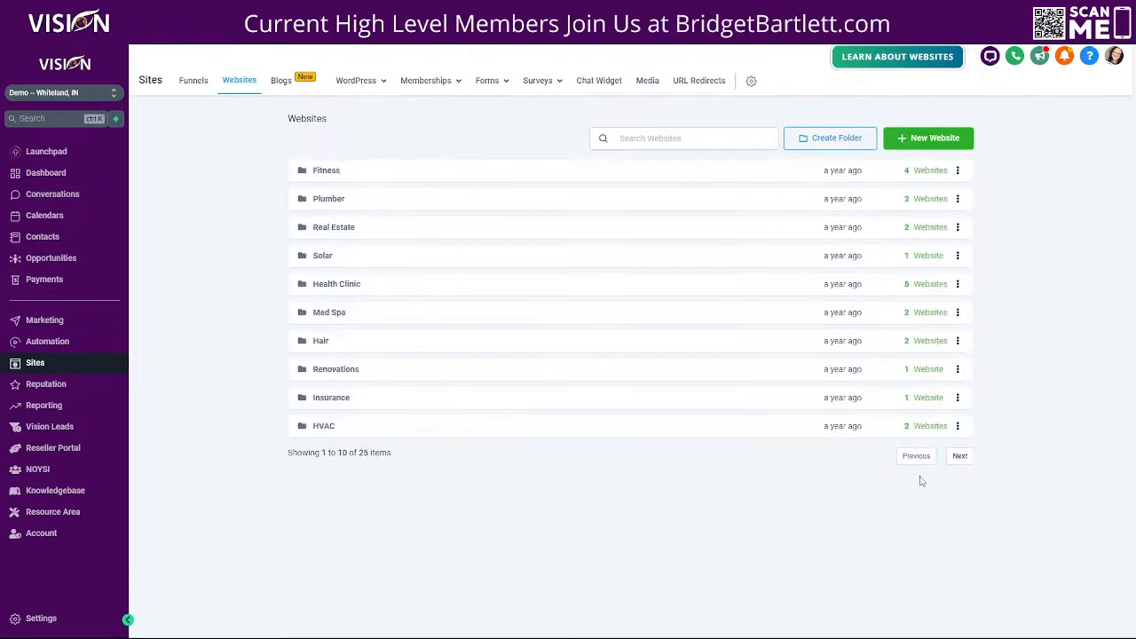
- Browse the website template library again and close it without choosing a template
left_click(923, 140)
left_click(452, 179)
scroll(753, 422, "down", 3)
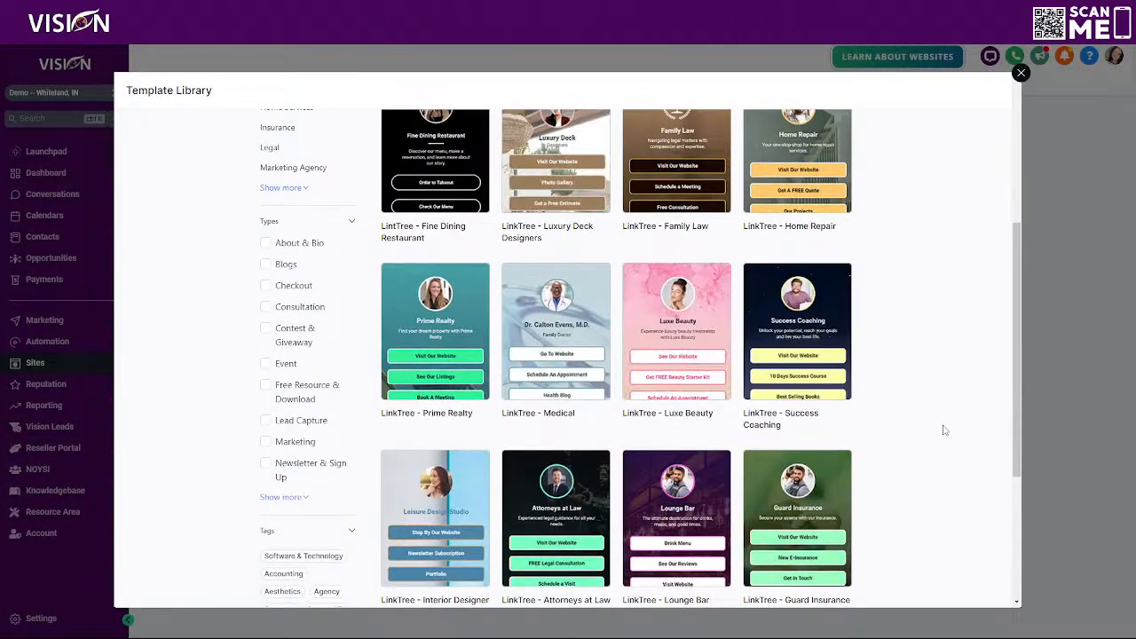
scroll(947, 436, "down", 3)
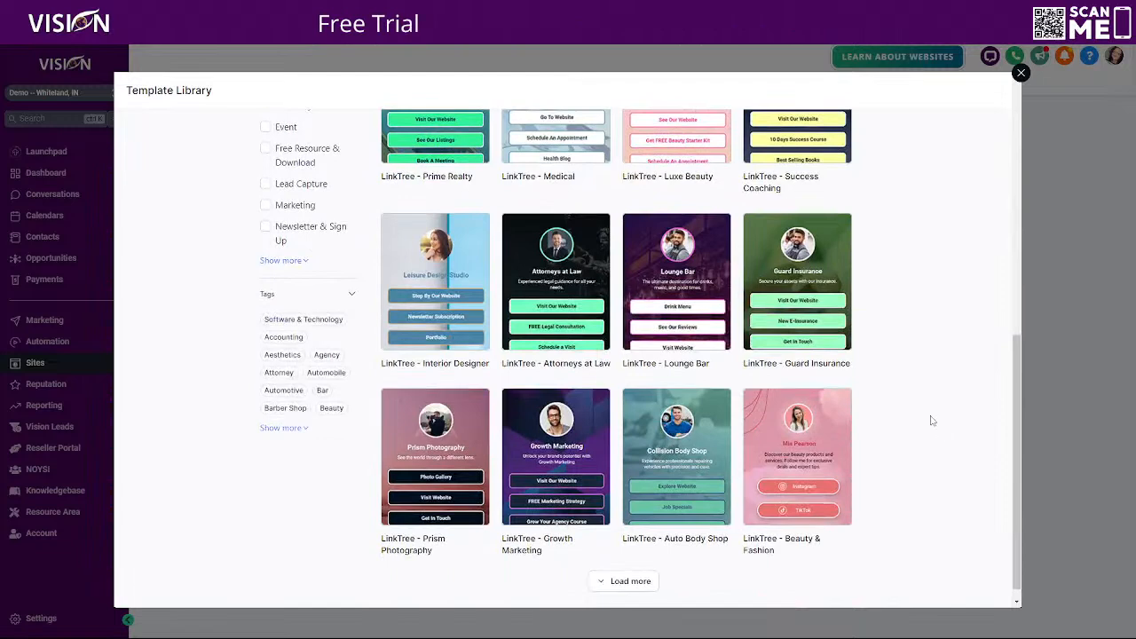
left_click(1021, 73)
- Find the "LinkTree - Growth Marketing" website by searching "link" and open its page for editing in a new tab
left_click(728, 137)
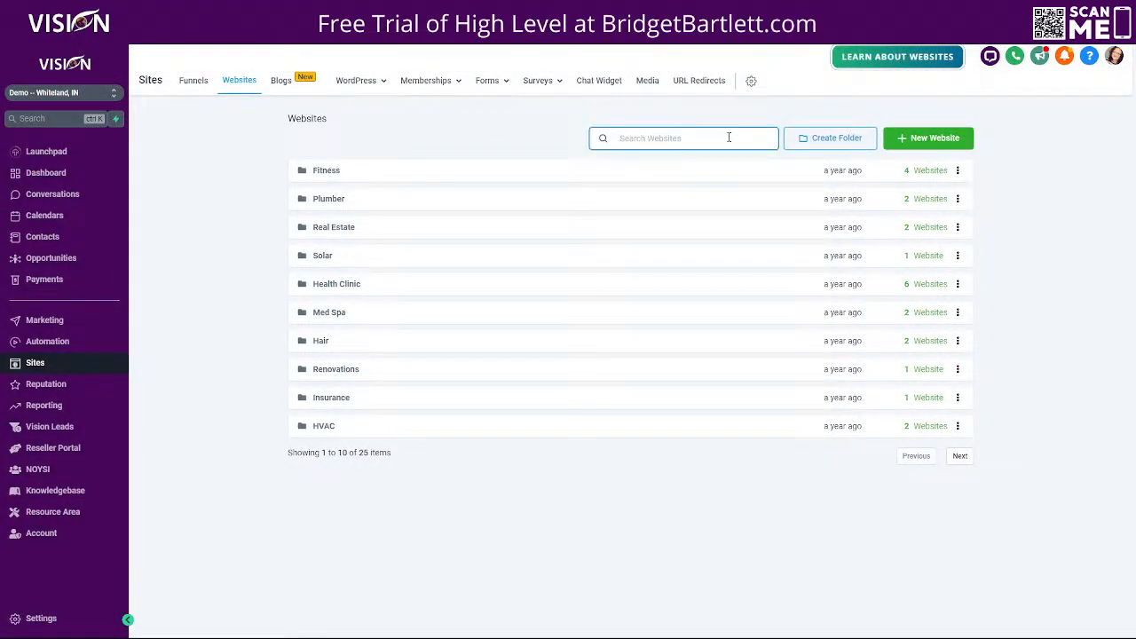
type("link")
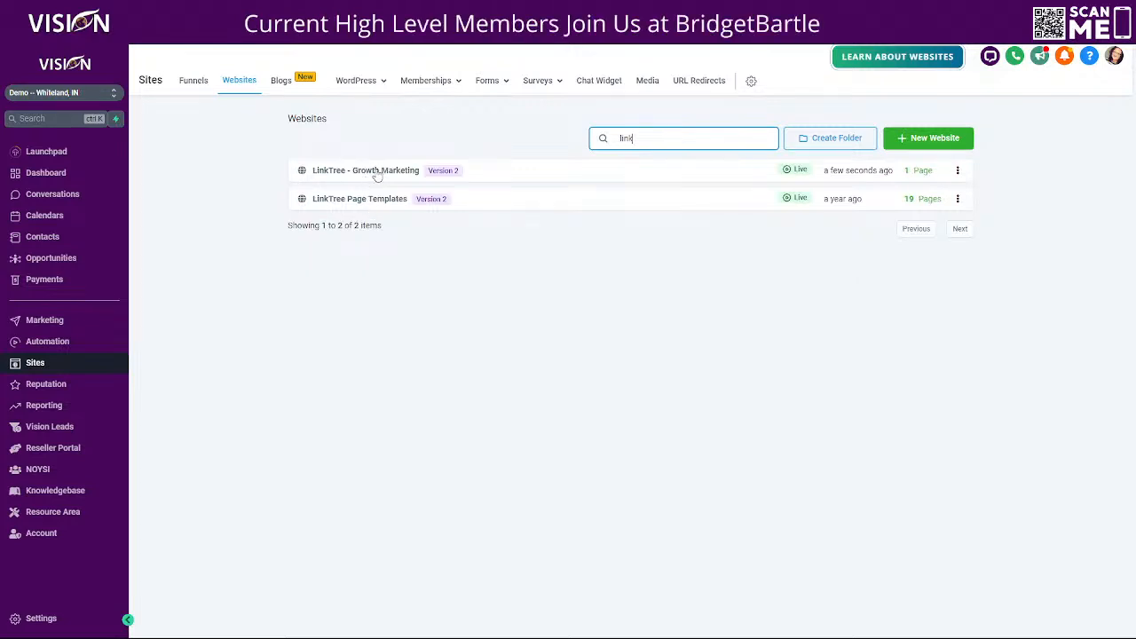
left_click(376, 173)
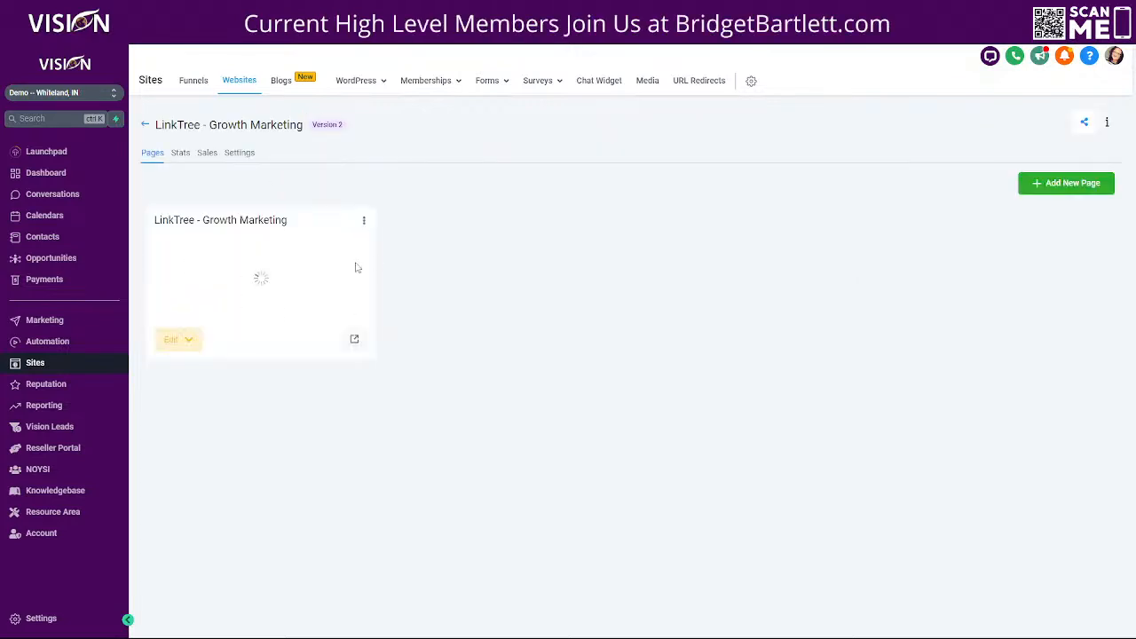
left_click(183, 341)
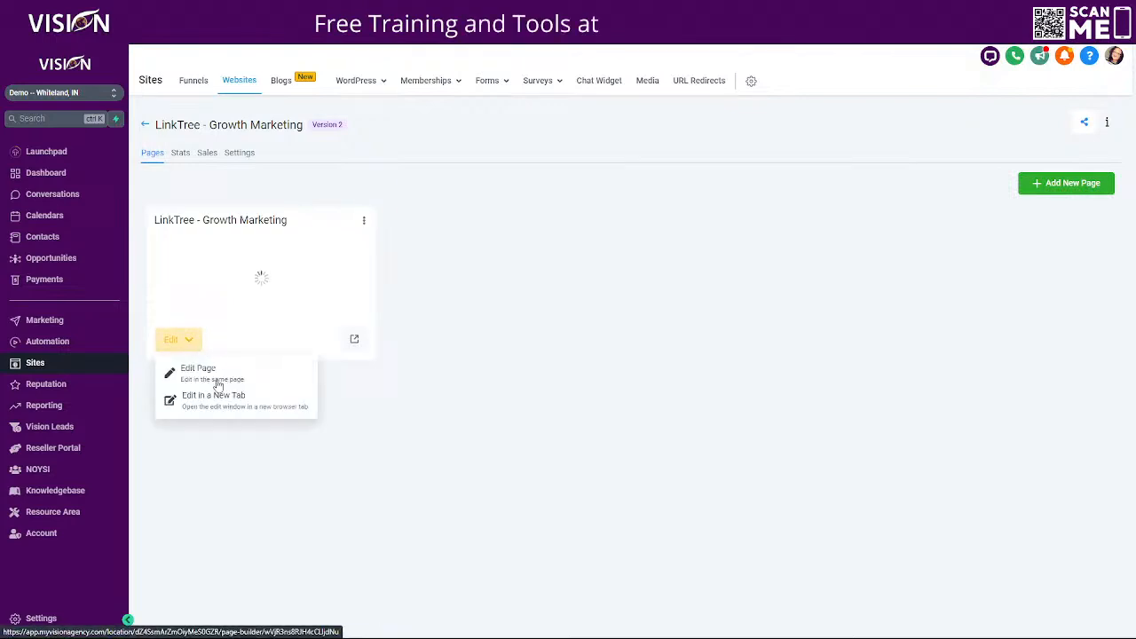
left_click(213, 402)
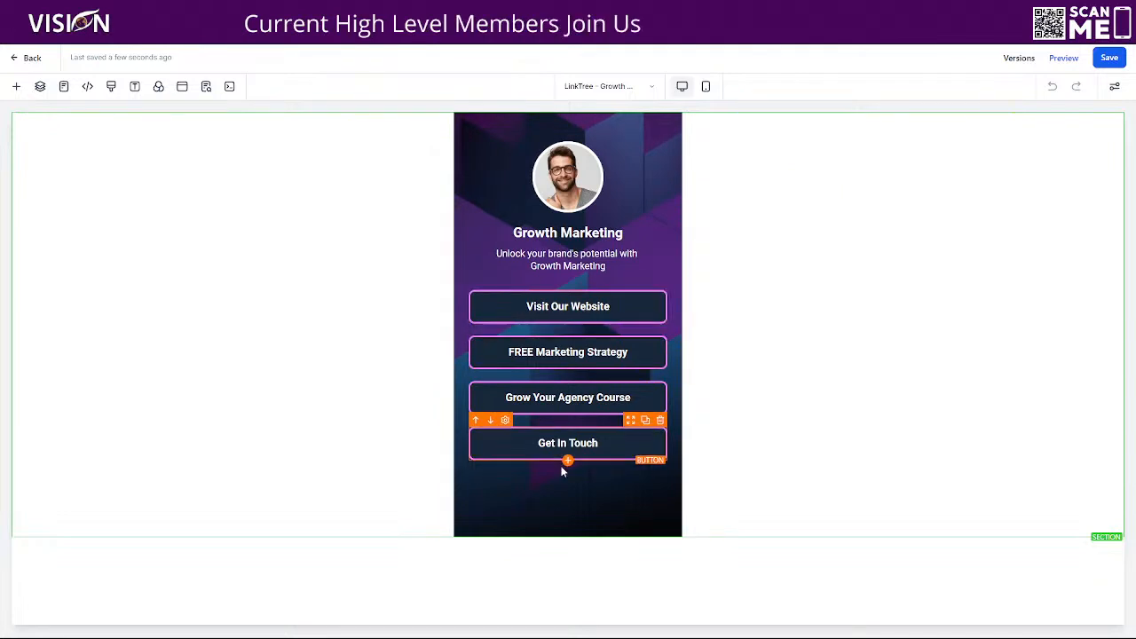
- Insert a form element below the description paragraph under the Growth Marketing headline
left_click(588, 316)
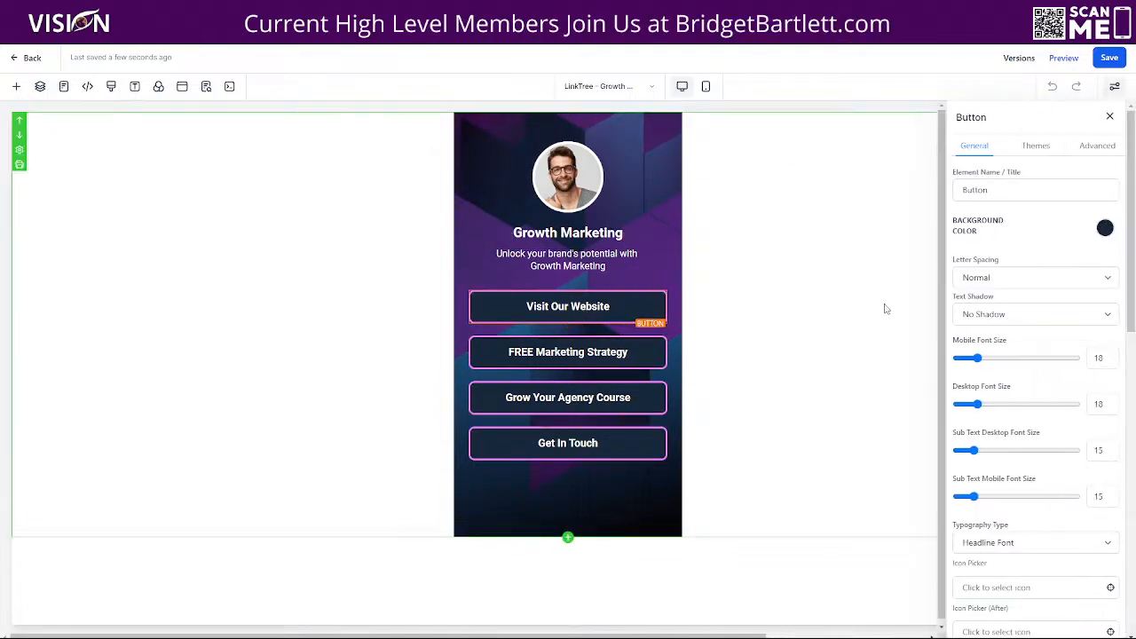
left_click(567, 275)
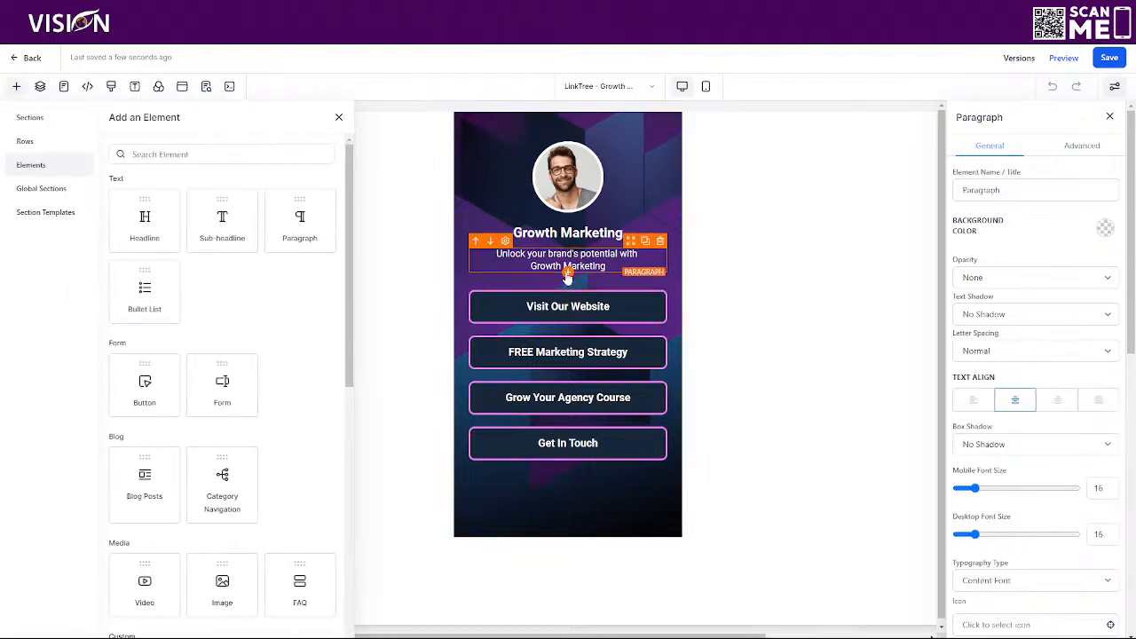
left_click_drag(222, 383, 569, 283)
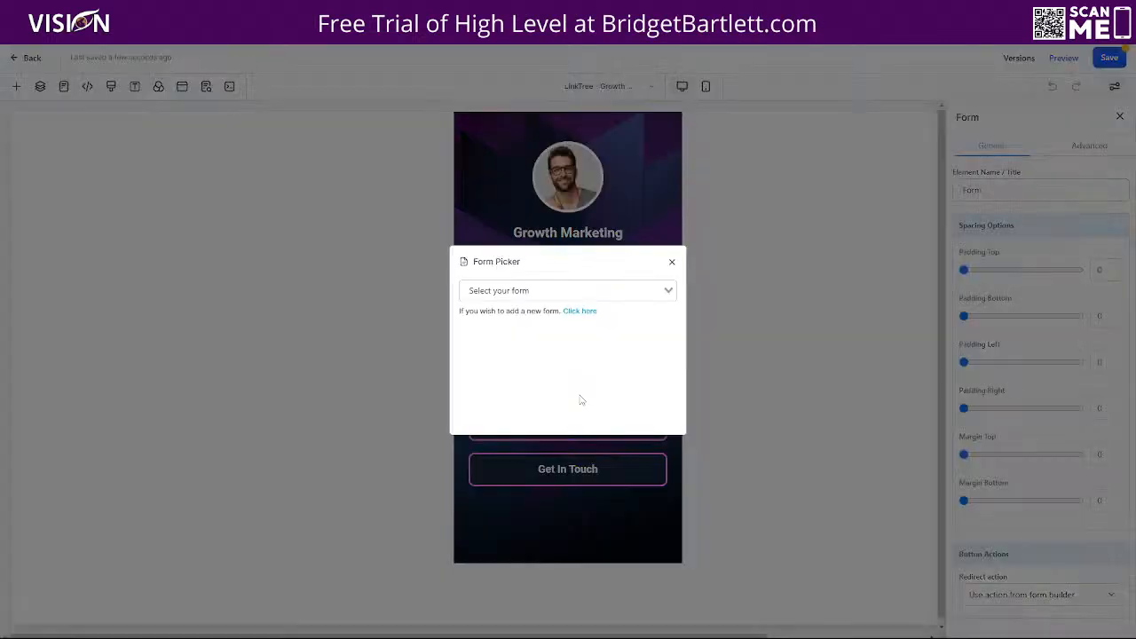
- Assign the "Newletter" form to the inserted form element, and delete that element from the page
left_click(538, 292)
type("new")
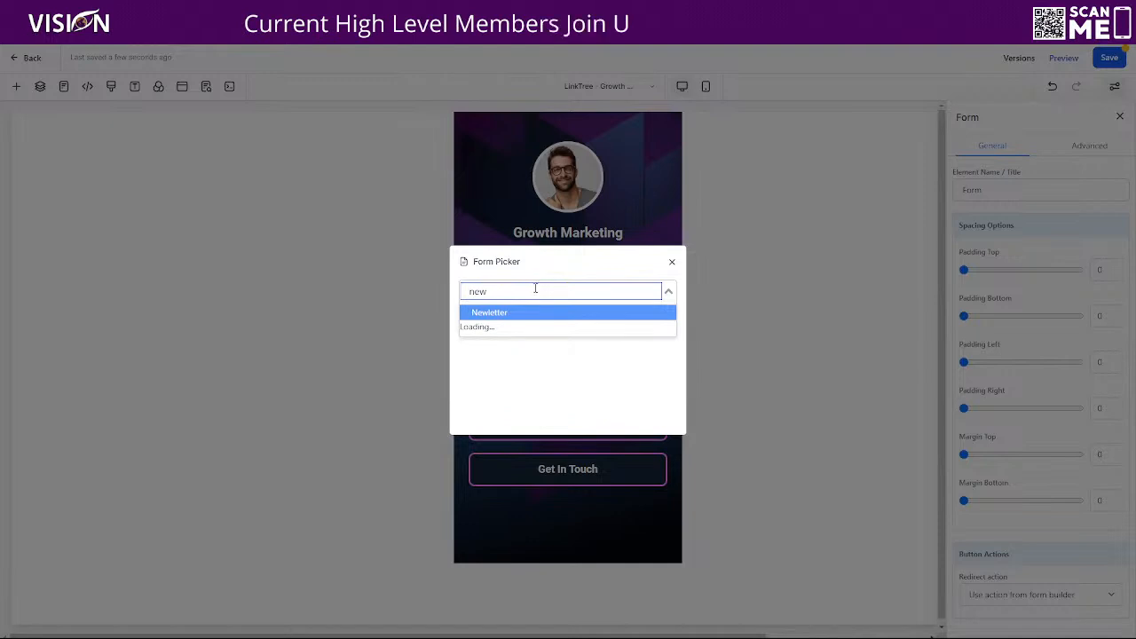
left_click(497, 312)
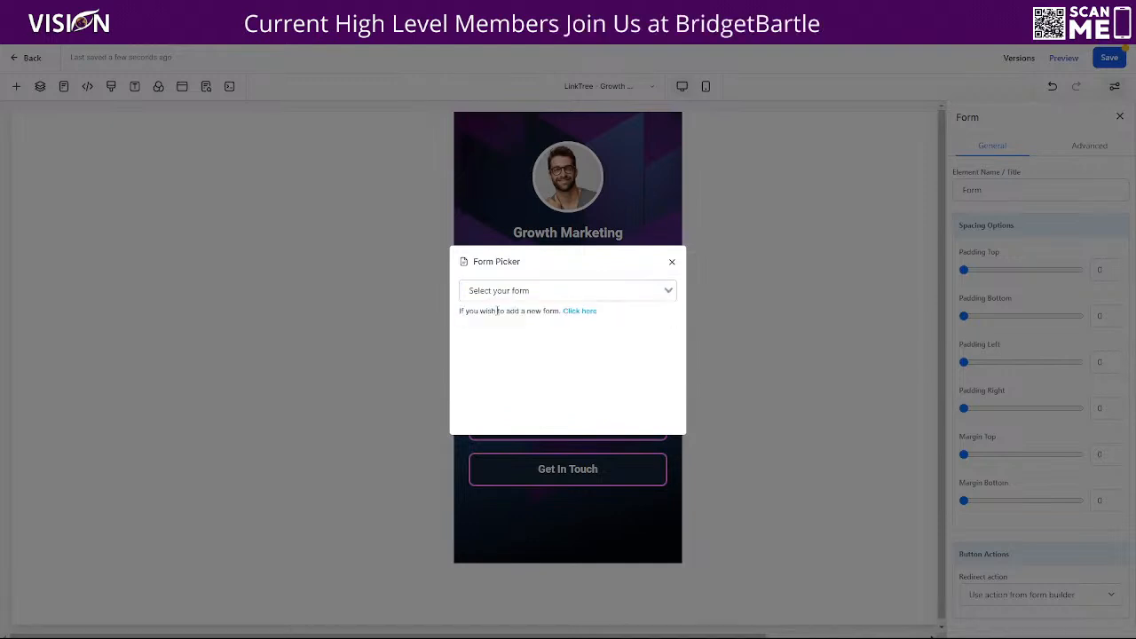
left_click(516, 292)
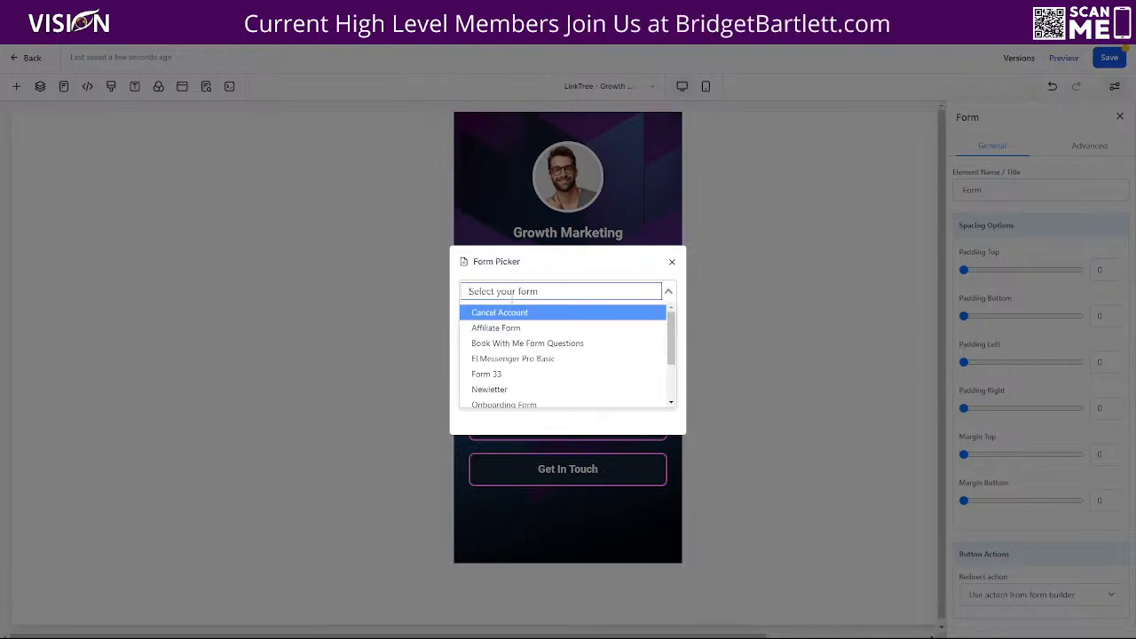
type("new")
left_click(512, 315)
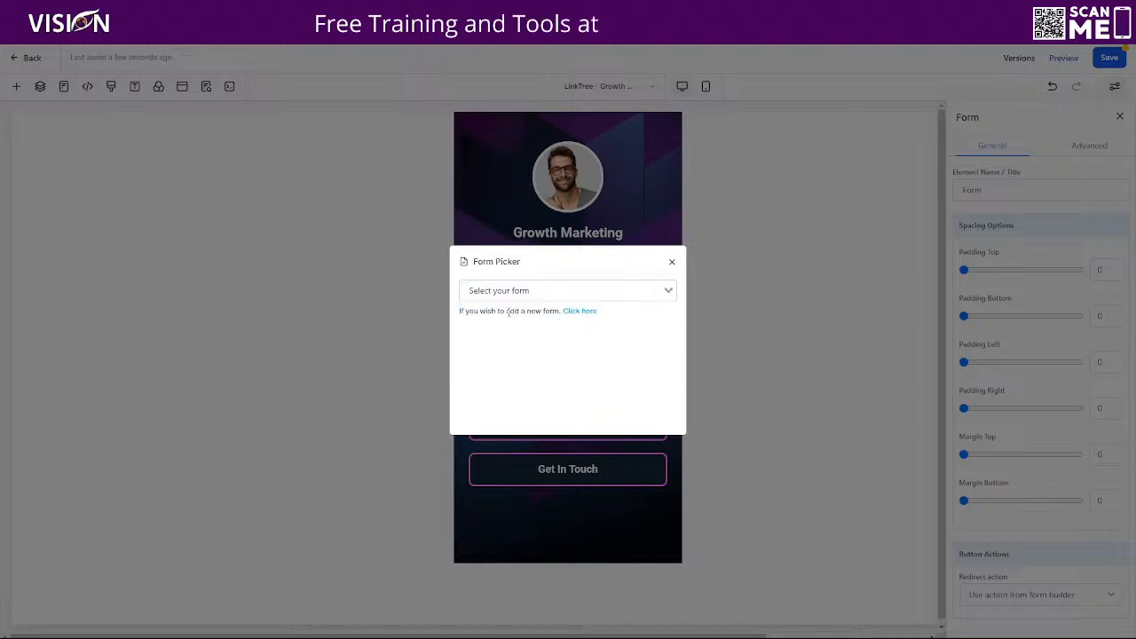
left_click(496, 295)
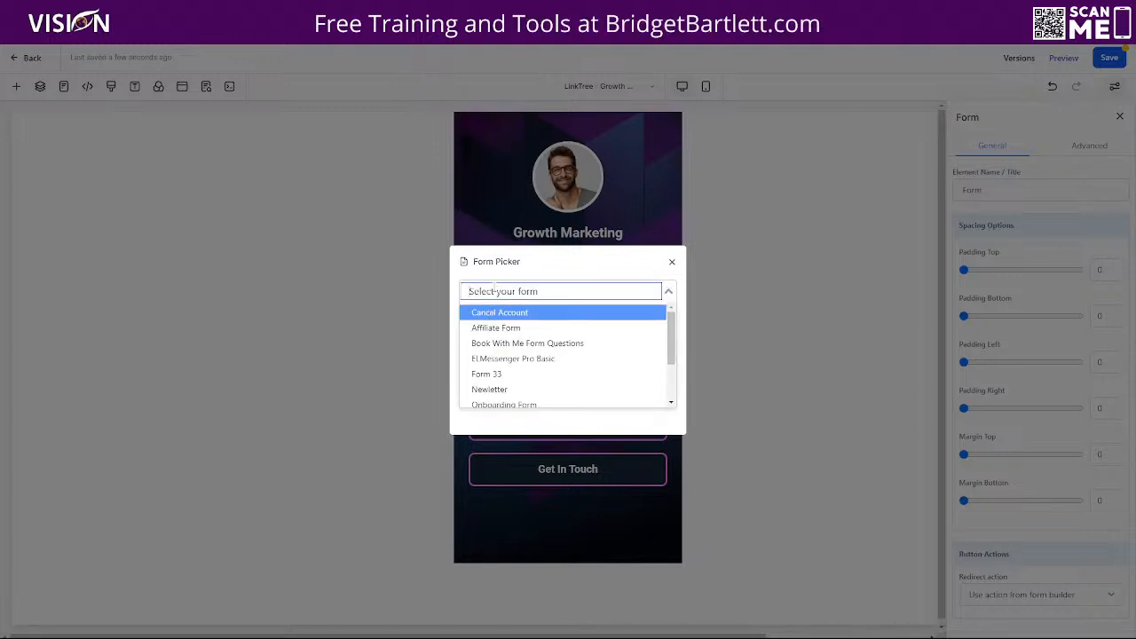
type("new")
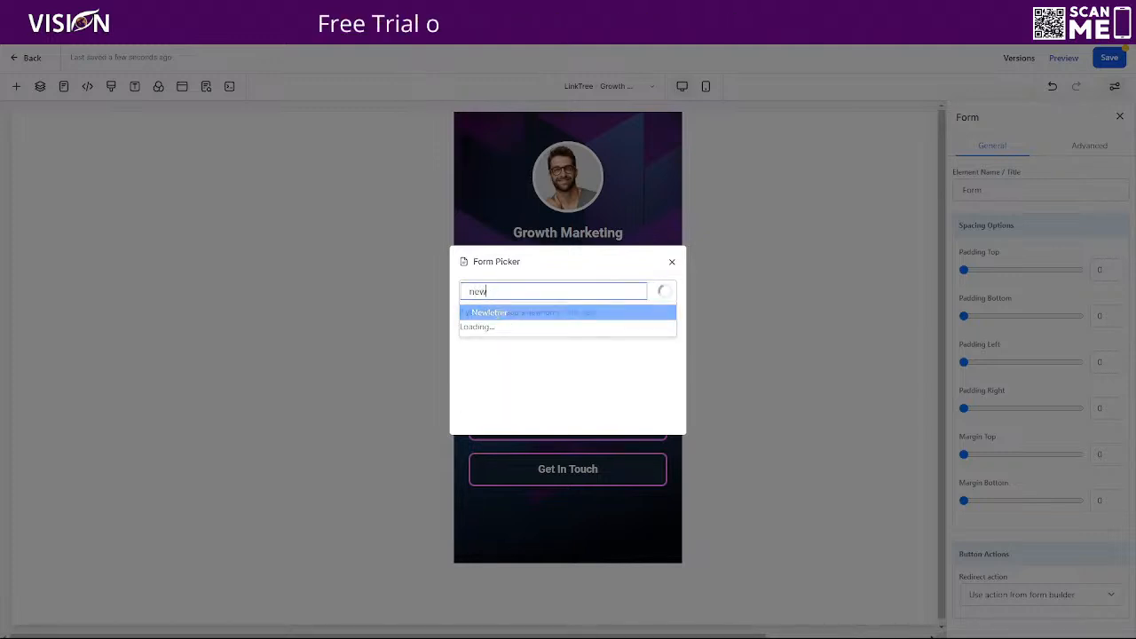
left_click(515, 316)
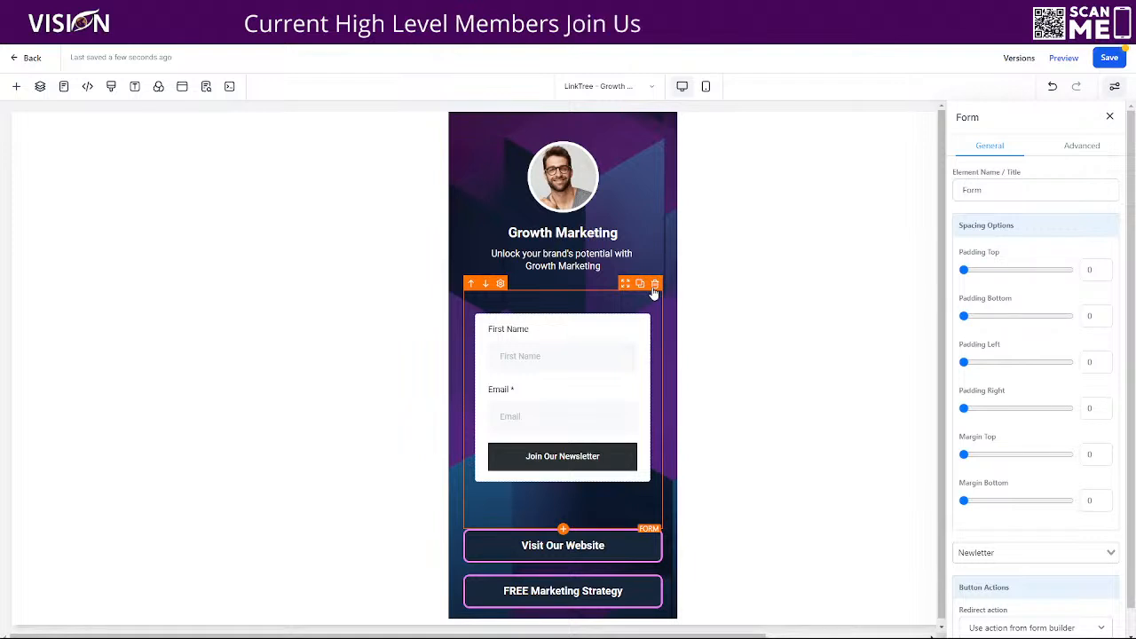
left_click(653, 287)
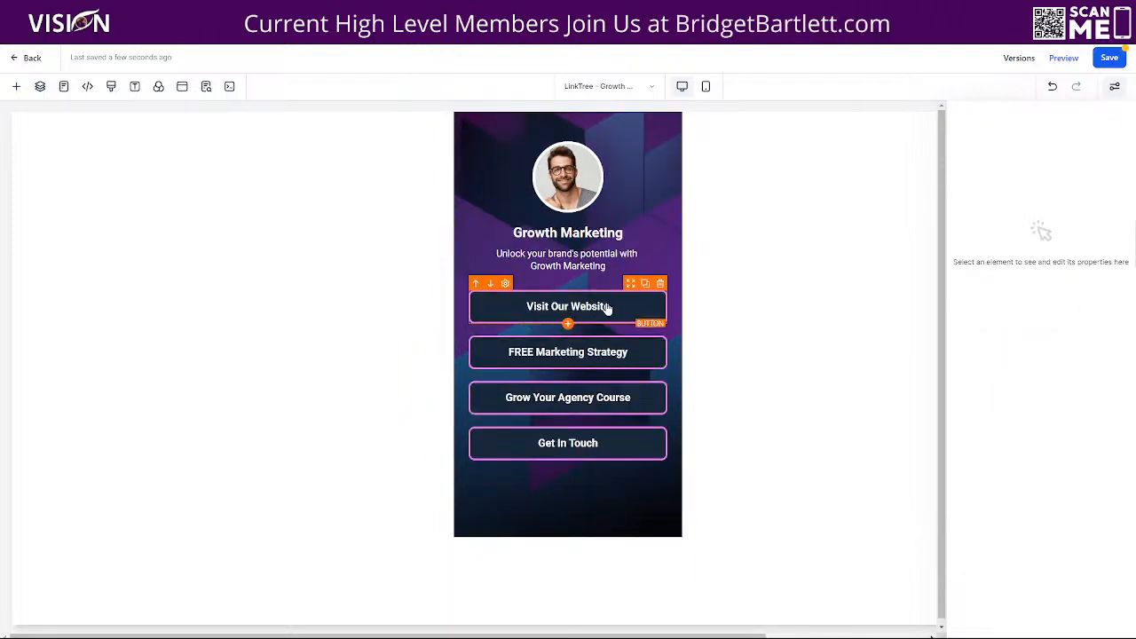
left_click(608, 308)
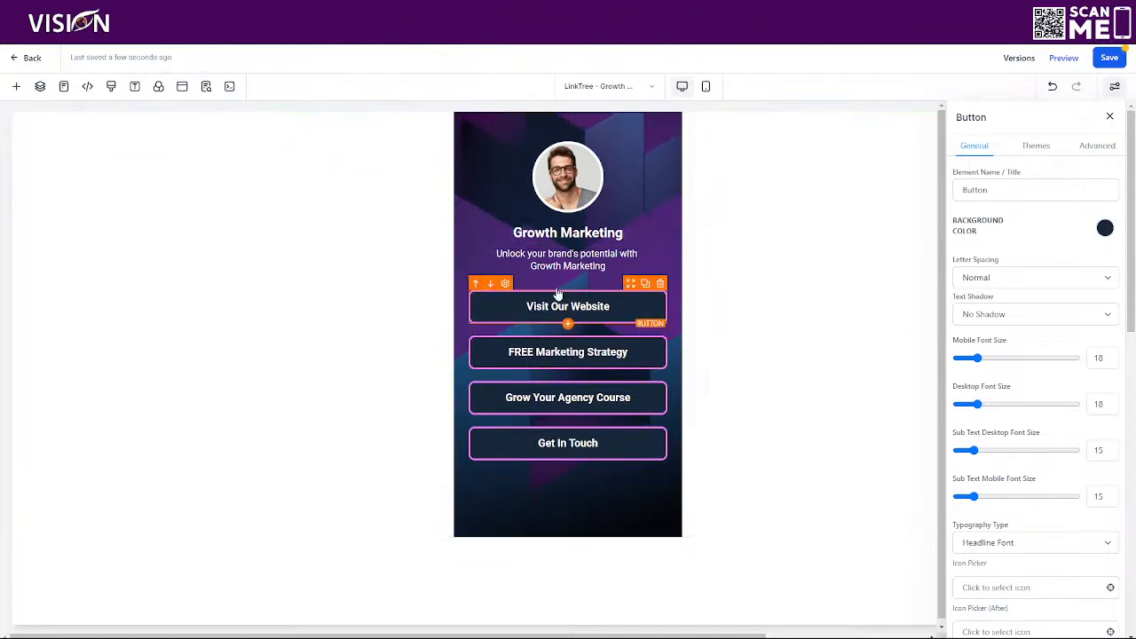
- Build the page's popup with a one-column row holding a form element, and assign the "Newletter" form to it
left_click(182, 87)
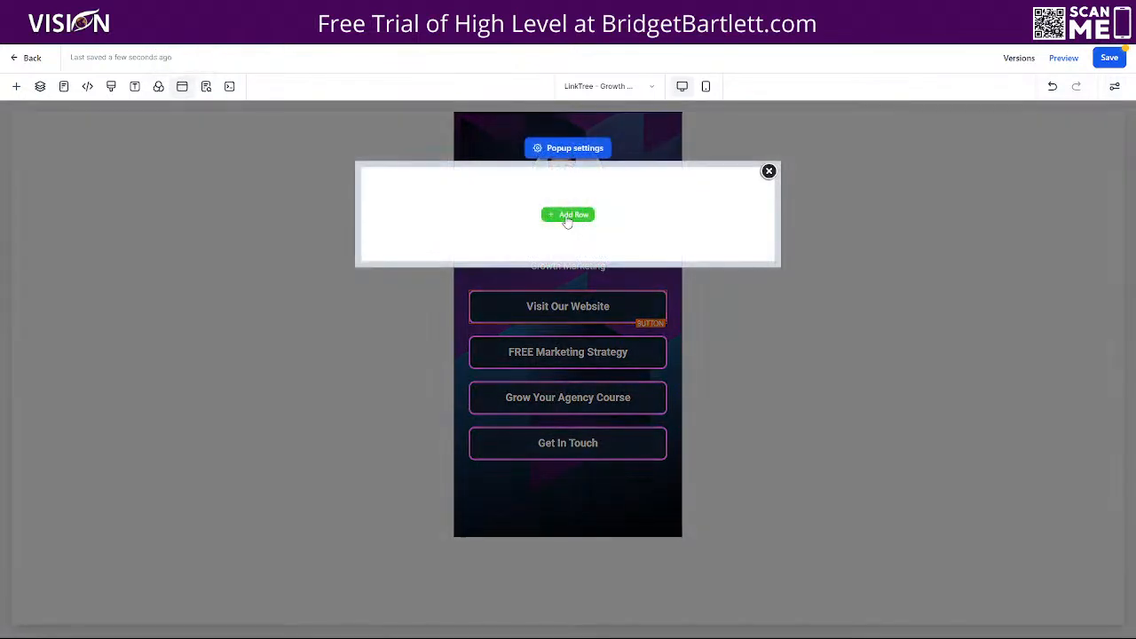
left_click(568, 214)
left_click_drag(225, 193, 586, 233)
left_click_drag(228, 393, 533, 248)
left_click(495, 213)
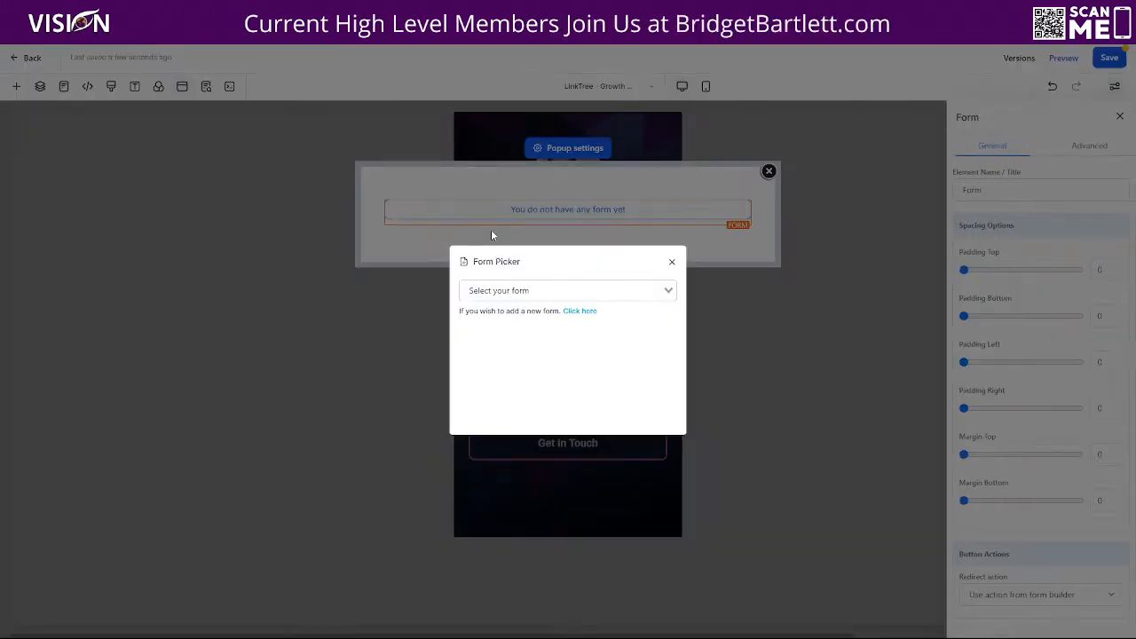
left_click(522, 291)
type("new")
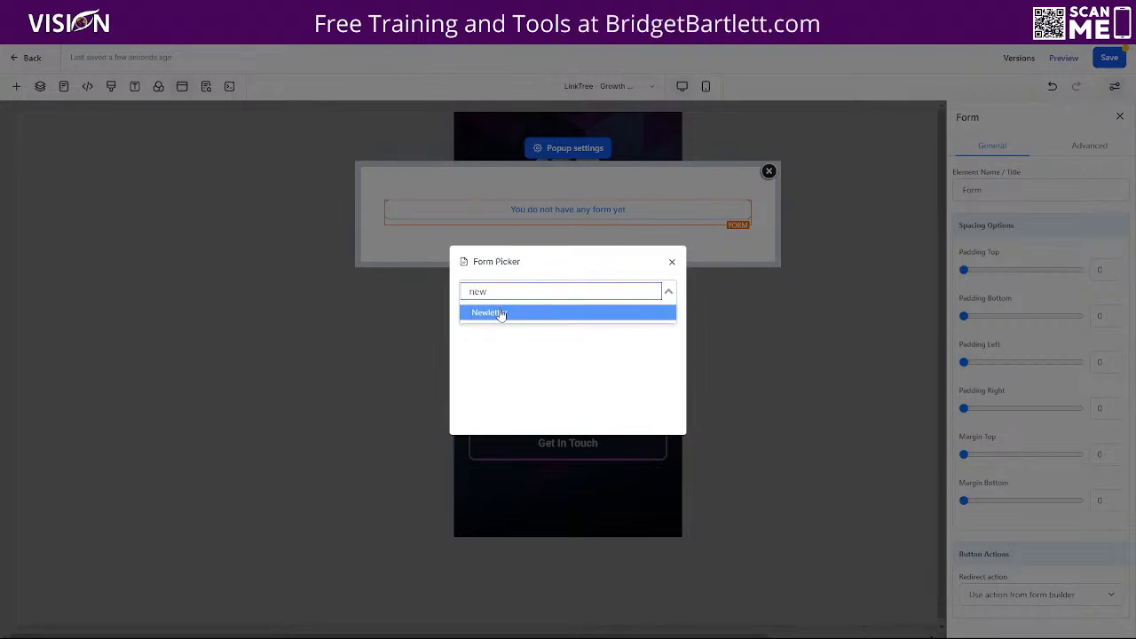
left_click(500, 313)
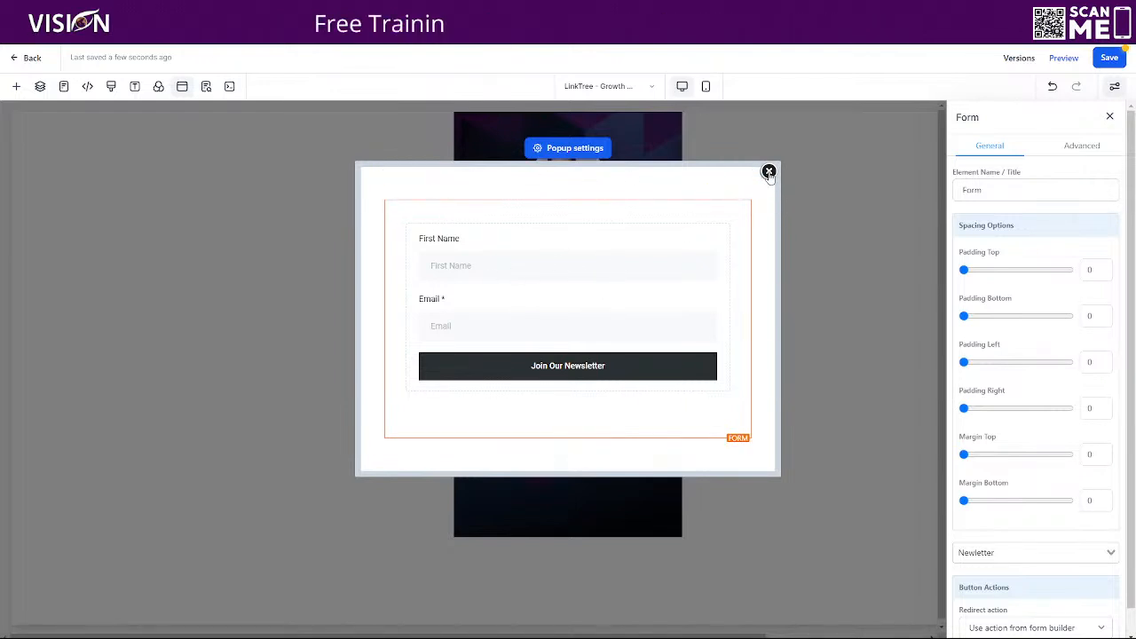
- Review the popup's settings from spacing down to the width and exit display options, and close the popup
left_click(566, 147)
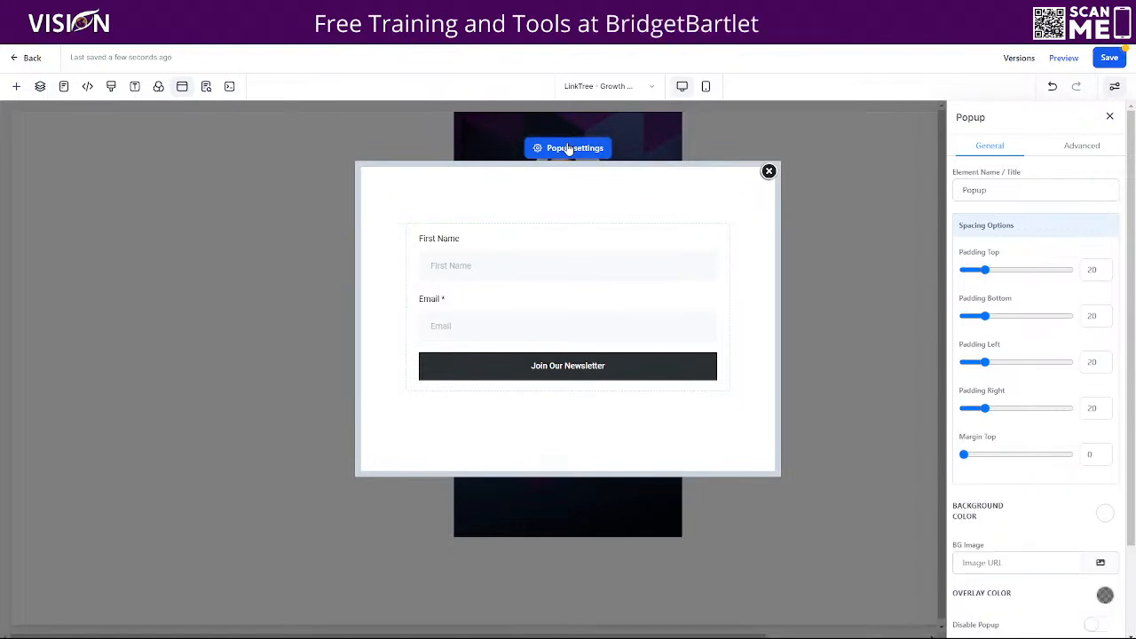
scroll(1029, 409, "down", 3)
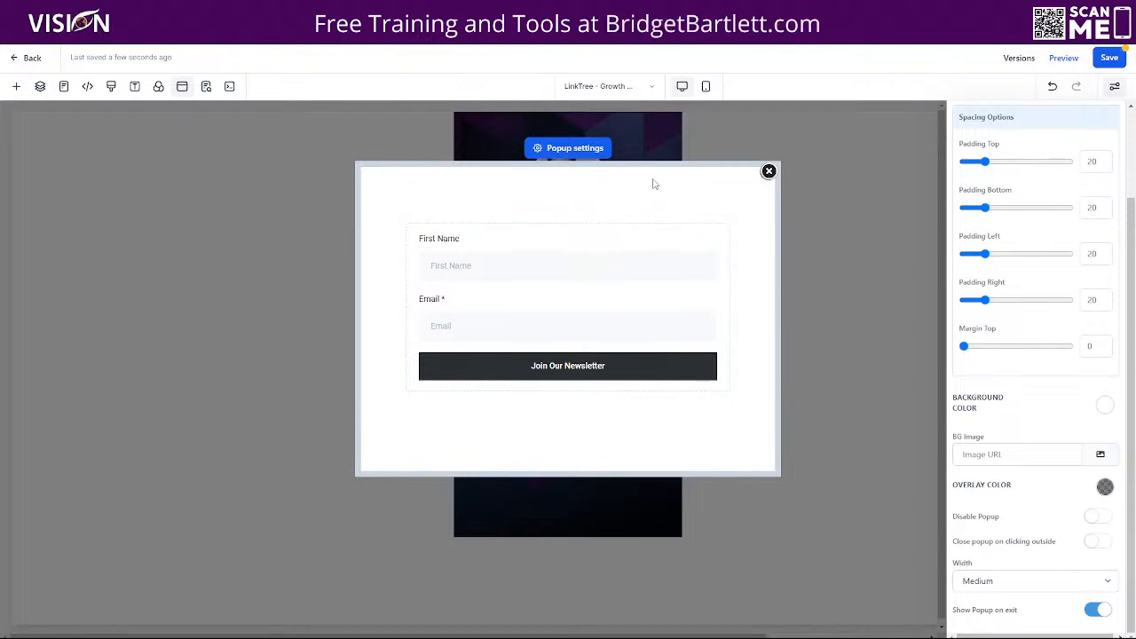
left_click(769, 172)
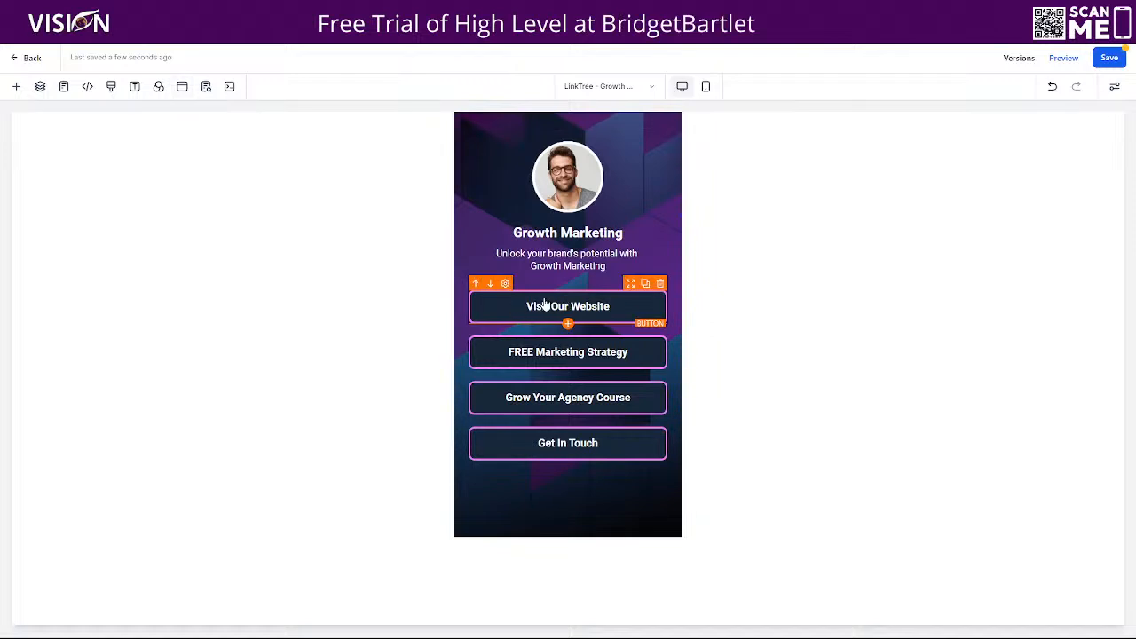
- Change the text of the "Visit Our Website" button to "Sign Up For Our Newsletter"
left_click(545, 303)
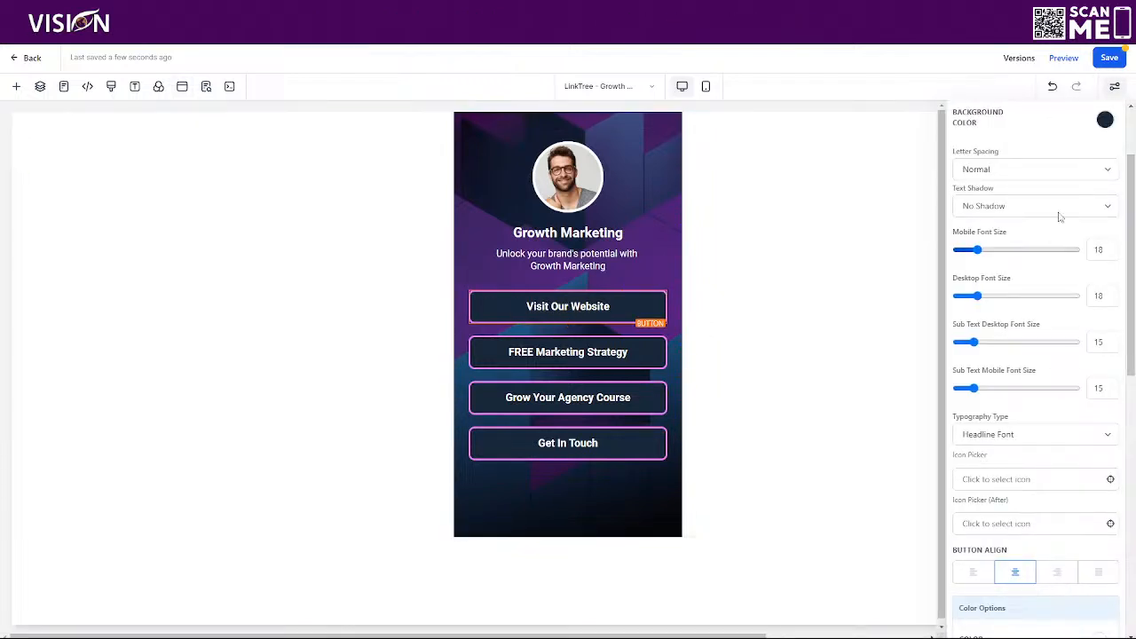
scroll(1035, 236, "up", 1)
scroll(1035, 236, "up", 2)
left_click(1020, 189)
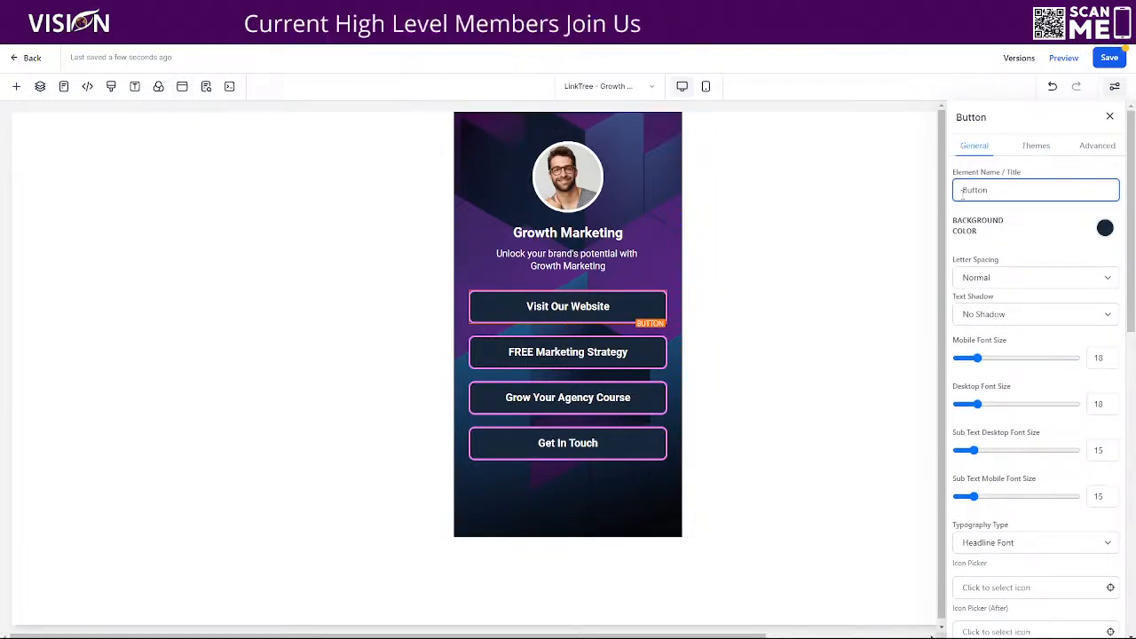
left_click(588, 312)
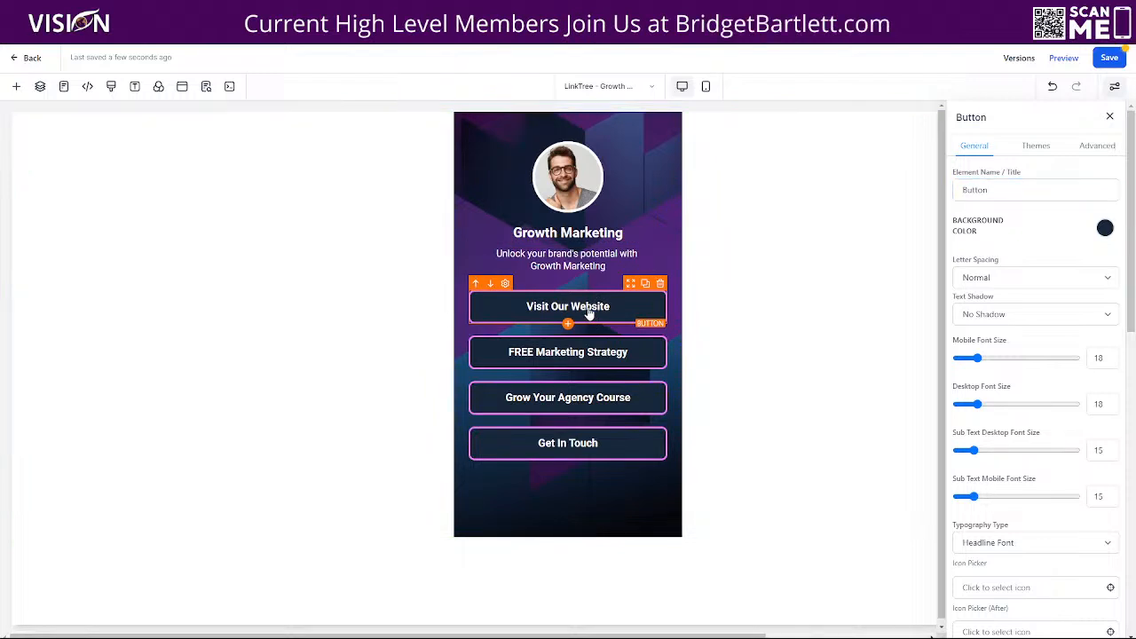
double_click(1005, 194)
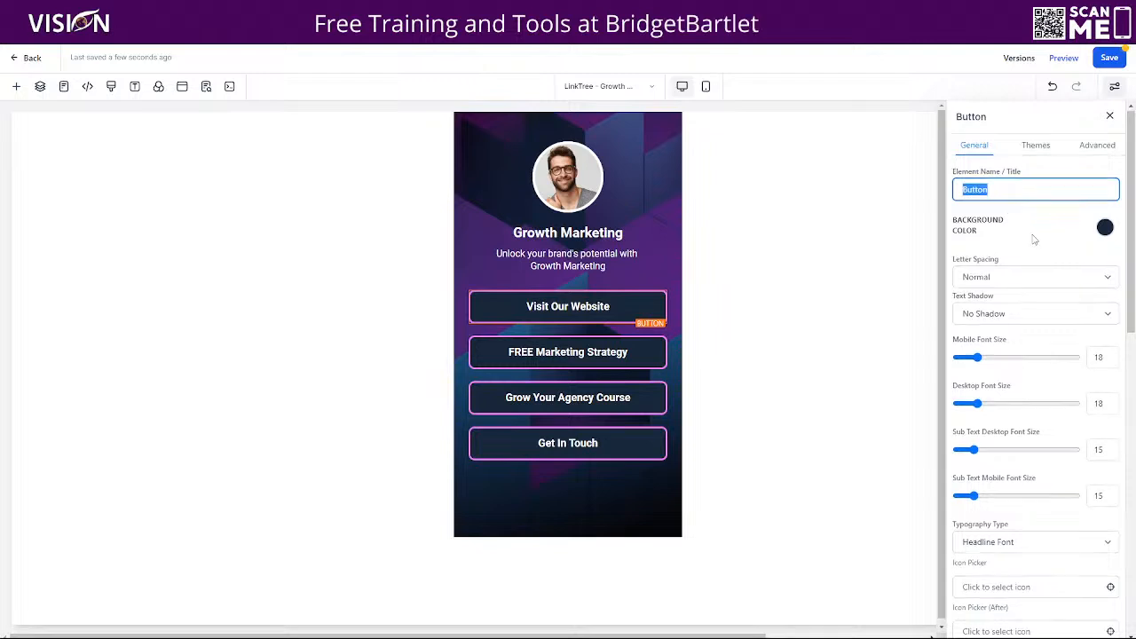
scroll(1034, 238, "down", 10)
triple_click(1058, 467)
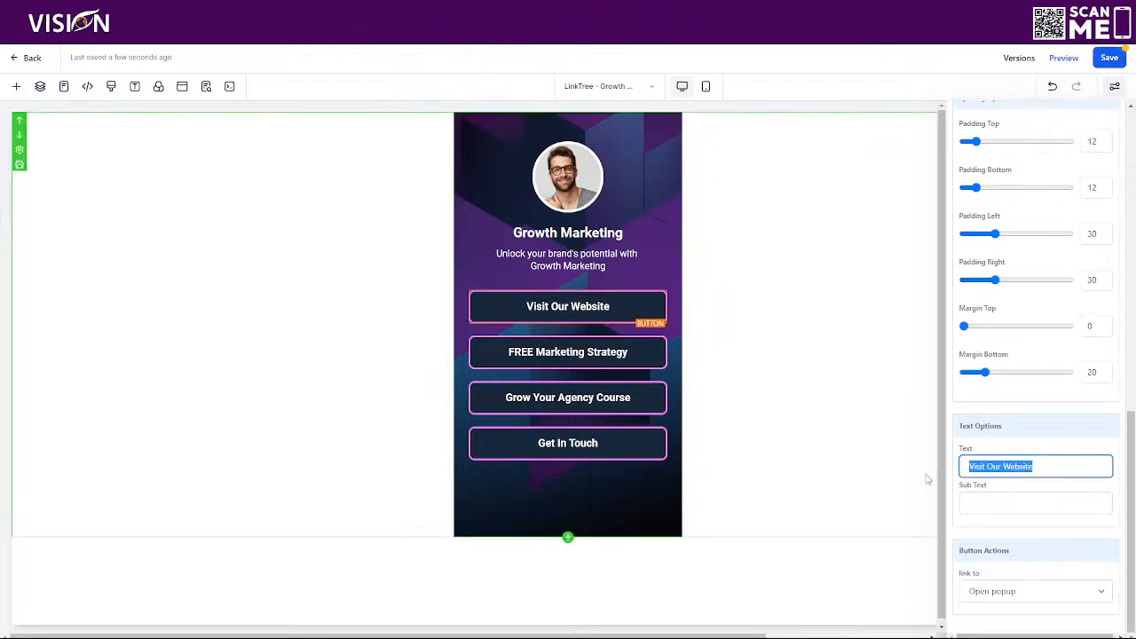
type("Sig")
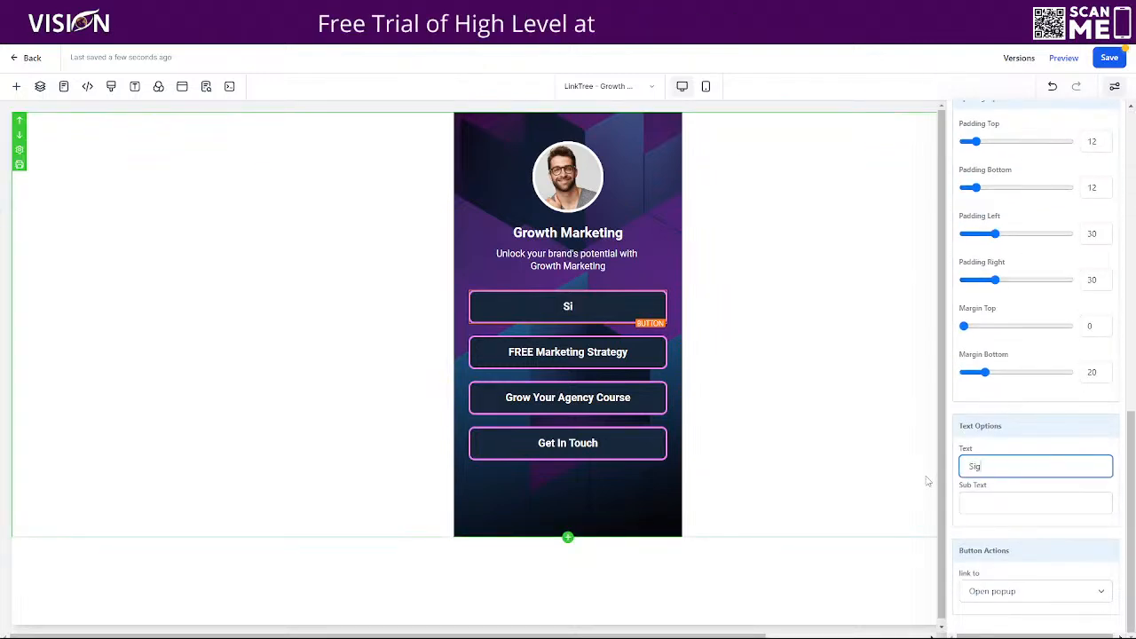
type("n Up FOr")
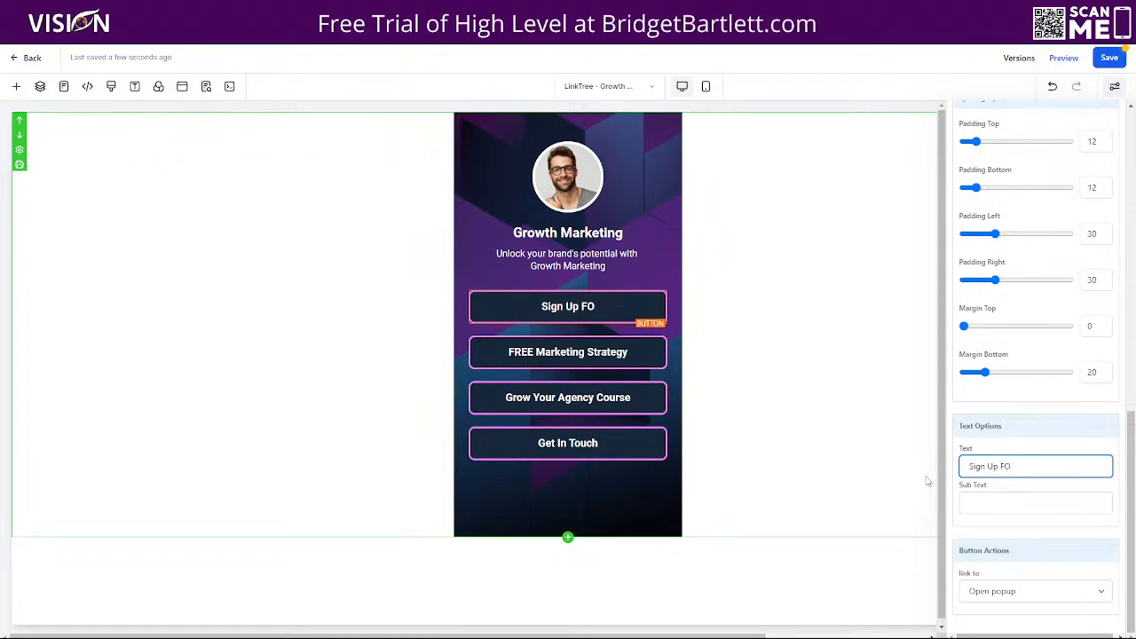
key("BackSpace")
type("ro")
key("BackSpace")
key("BackSpace")
type("or Our Newsletter")
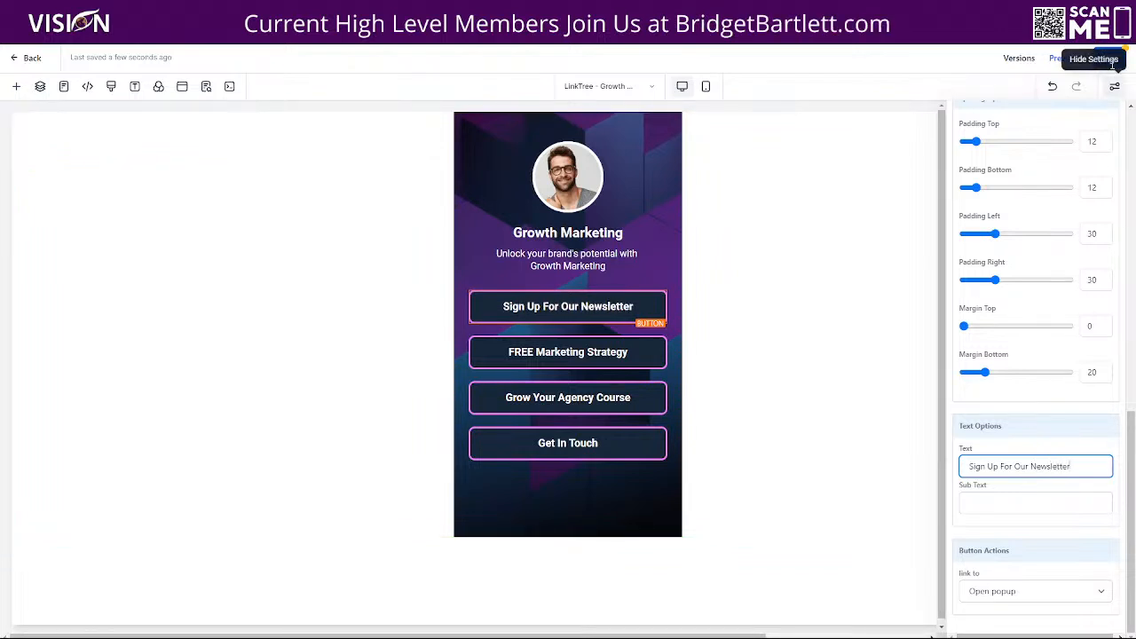
- Update the page's SEO meta data with its fields left blank, and save the page
left_click(206, 86)
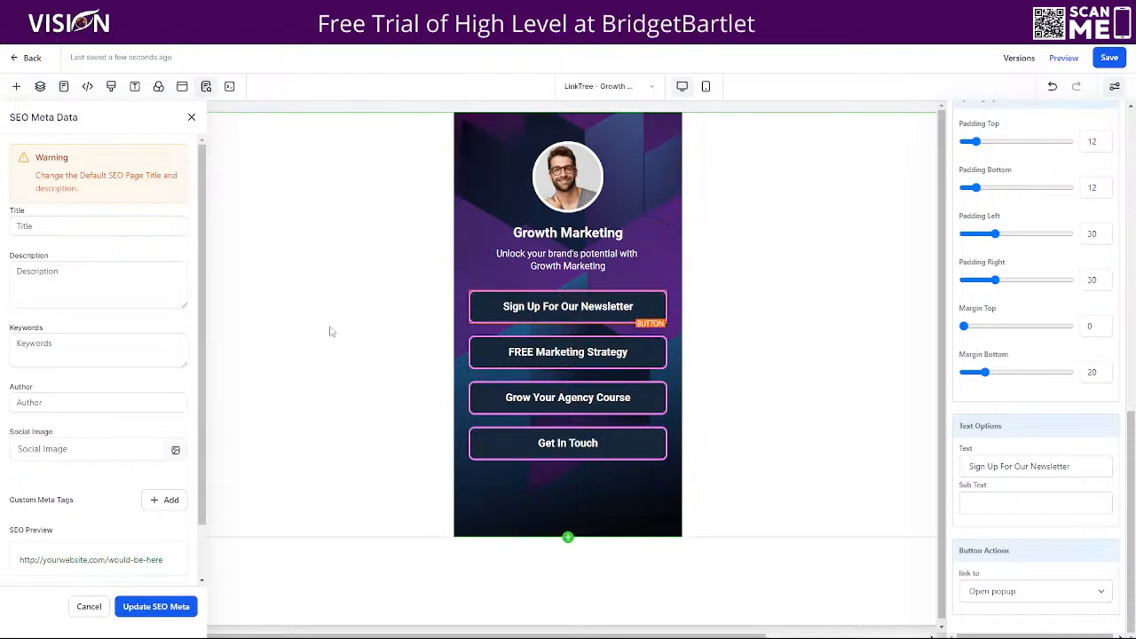
left_click(140, 611)
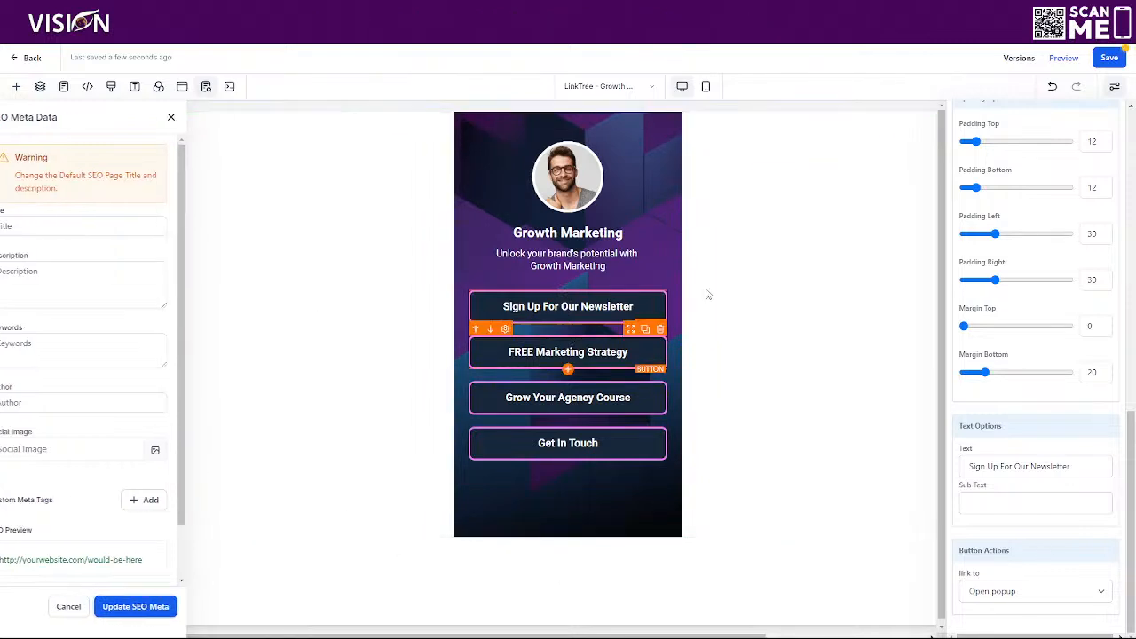
left_click(1110, 58)
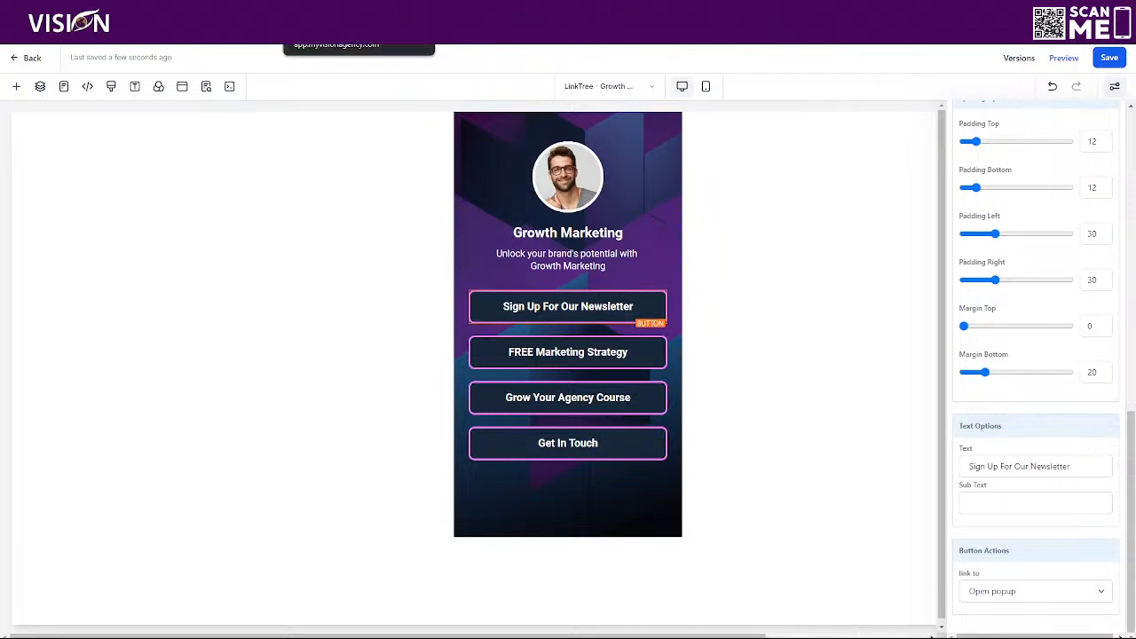
- Return to the account's main window, go to the Automation workflows and create a workflow from scratch
left_click(328, 11)
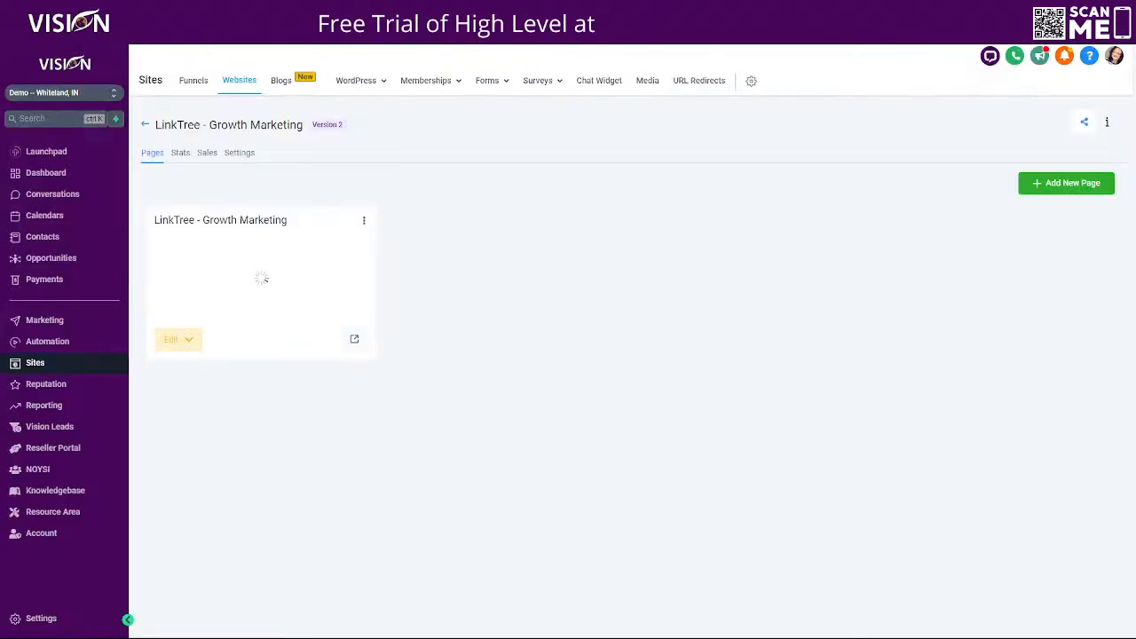
left_click(60, 343)
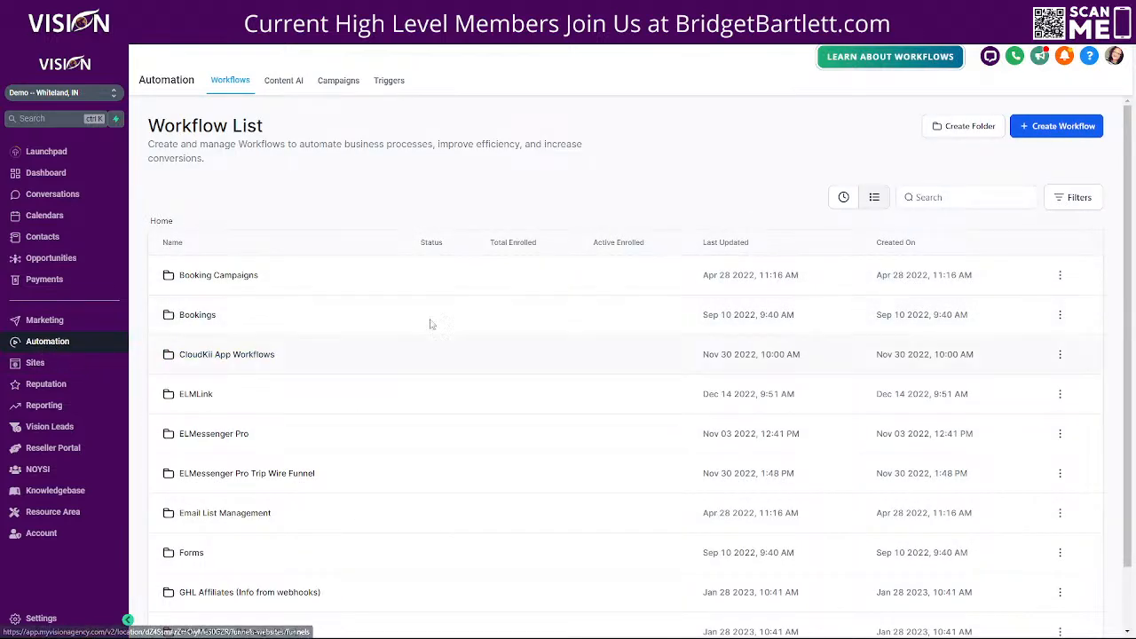
left_click(1072, 127)
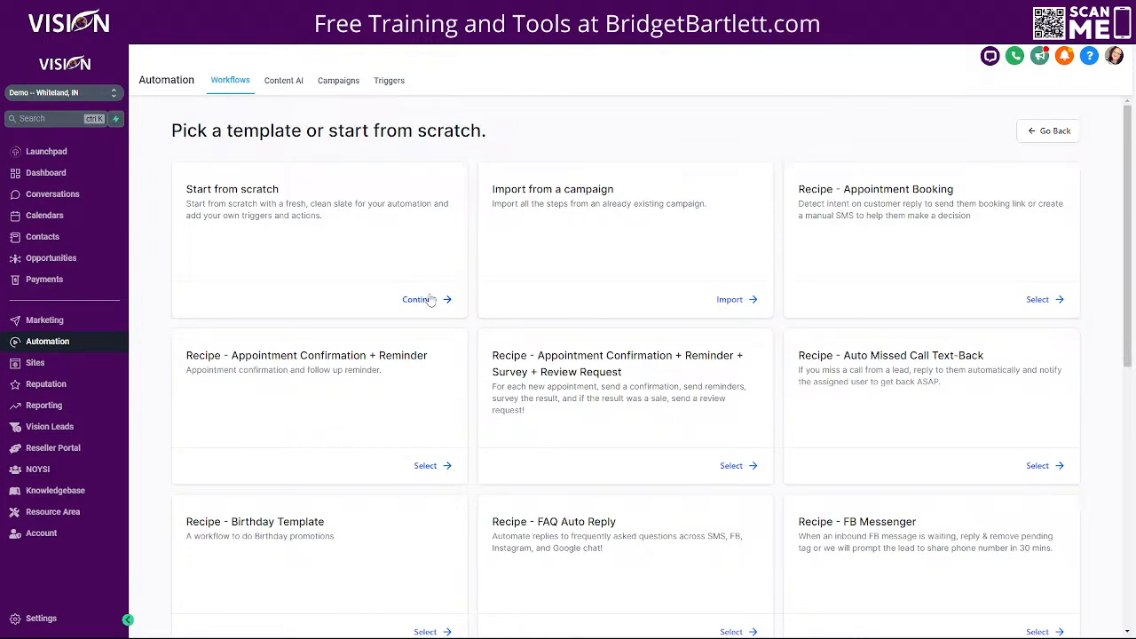
left_click(429, 300)
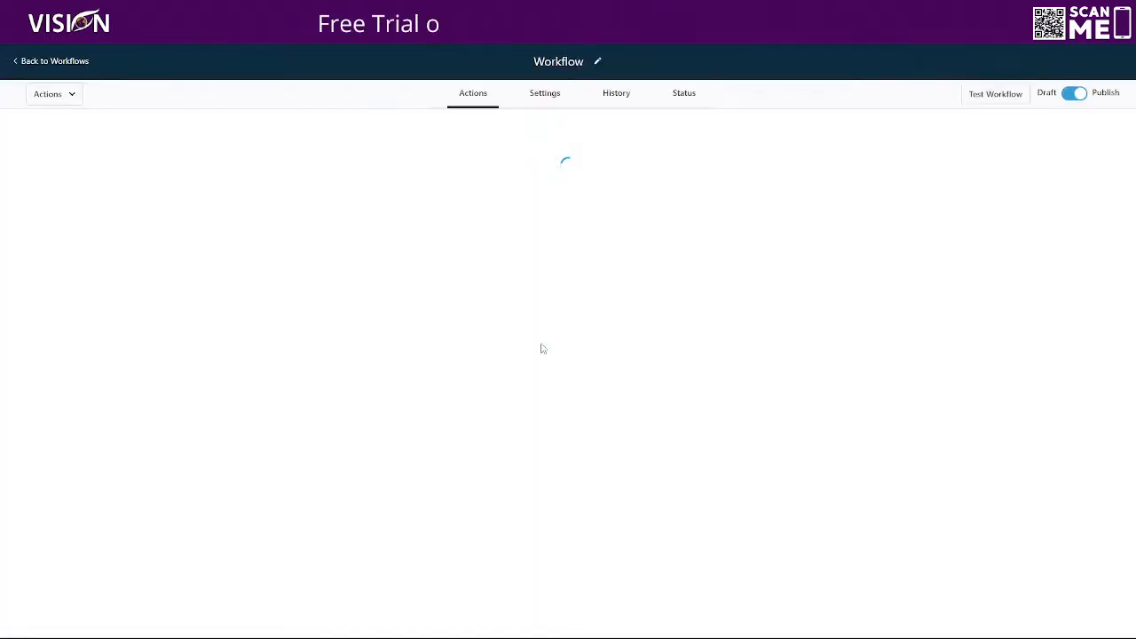
left_click_drag(644, 63, 485, 55)
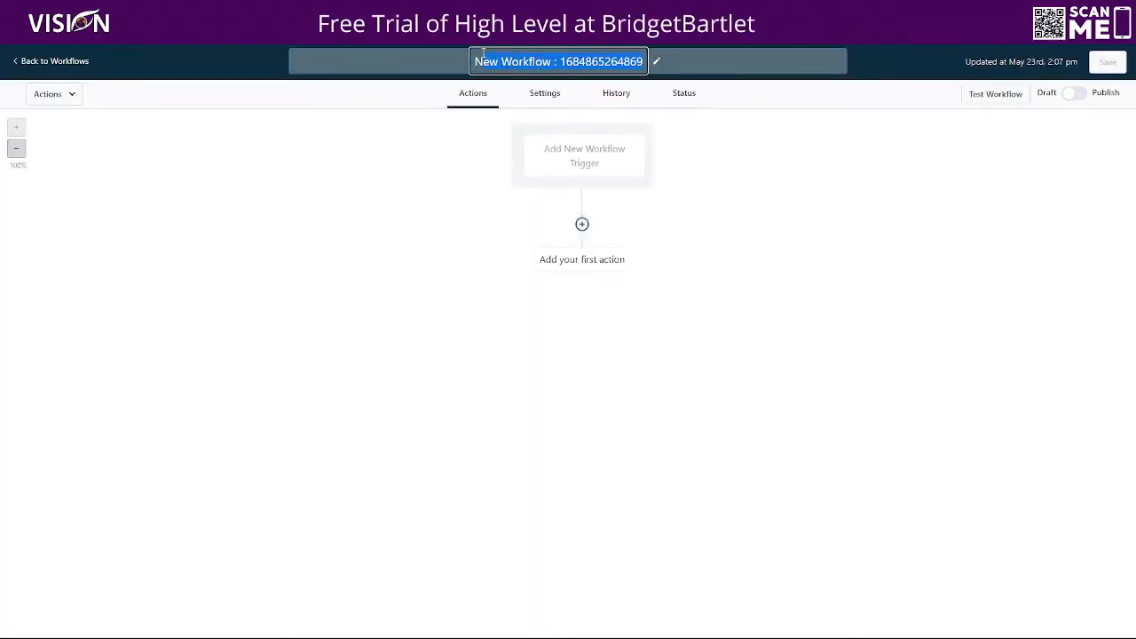
type("Newsletter")
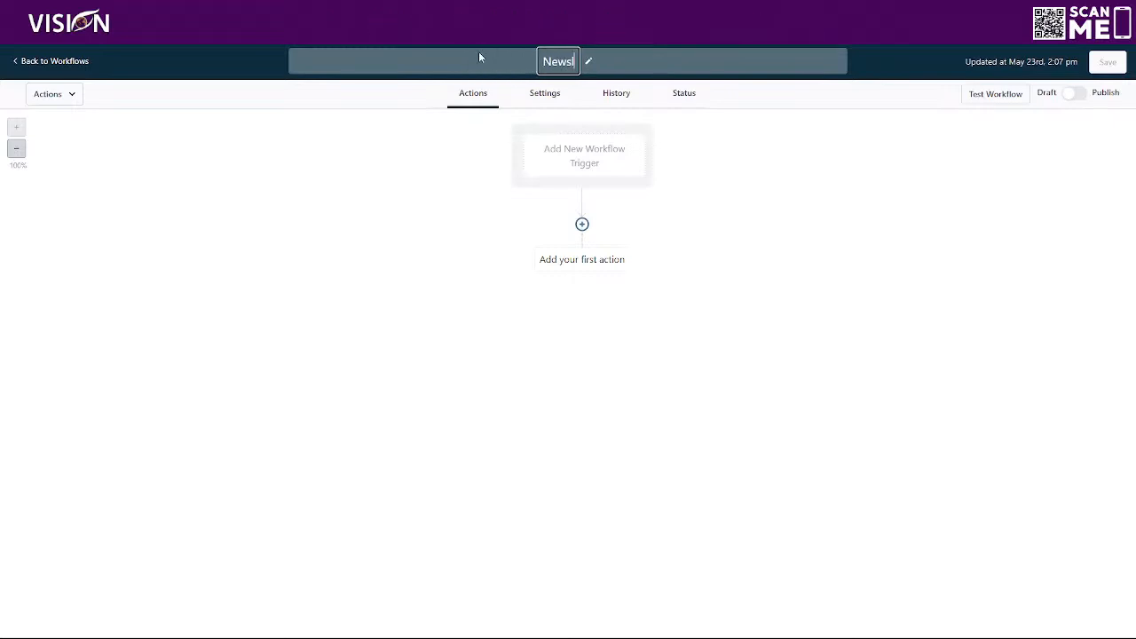
key("Return")
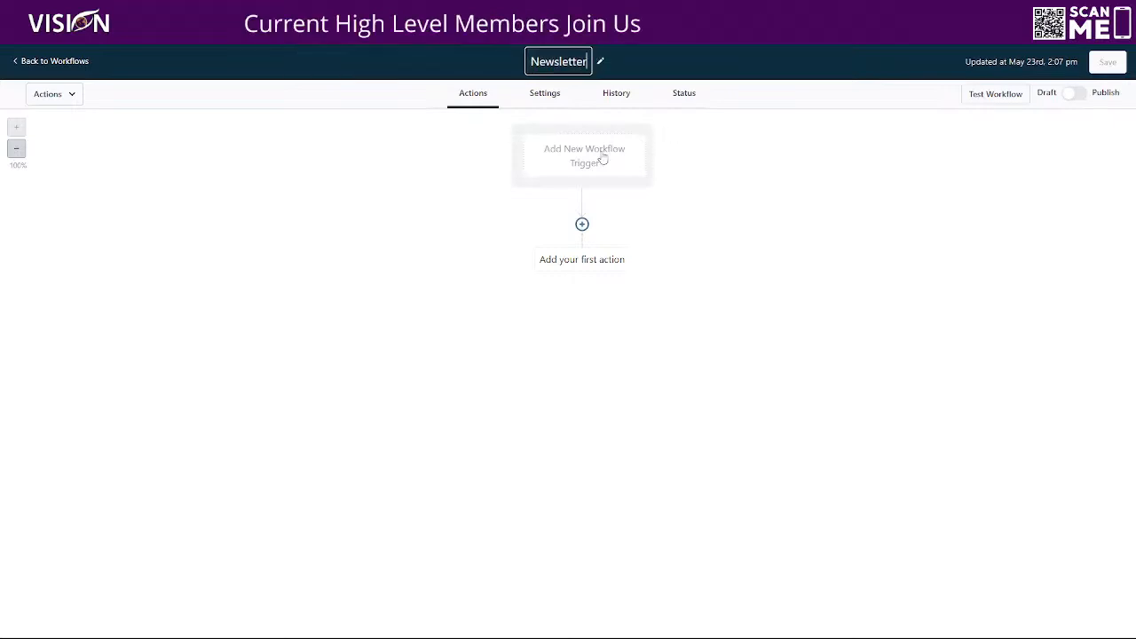
left_click(604, 157)
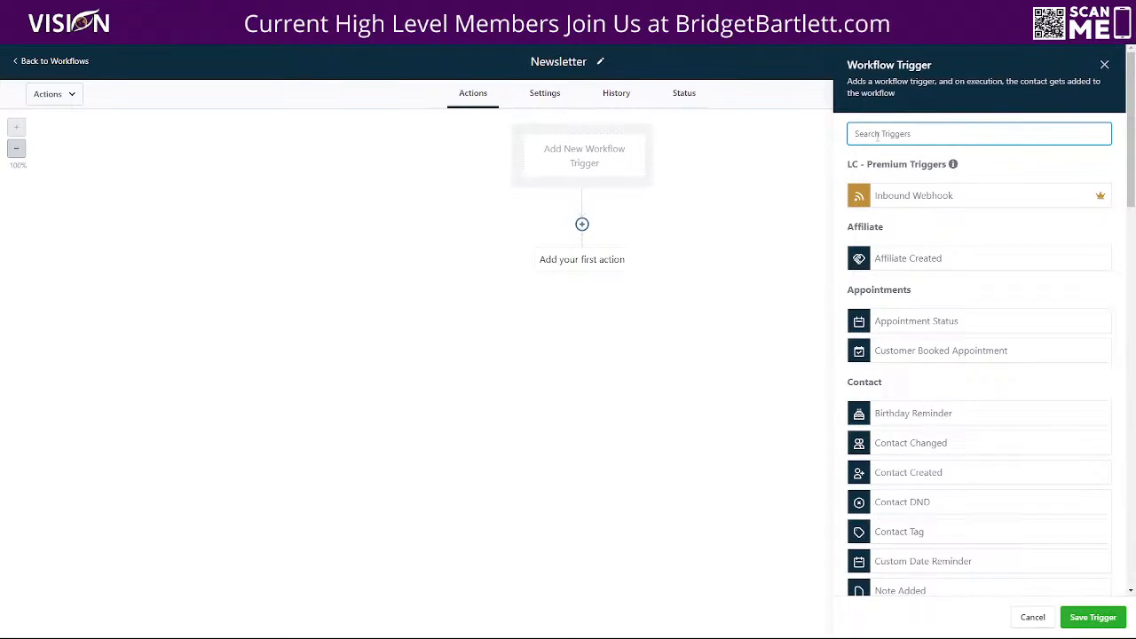
type("form")
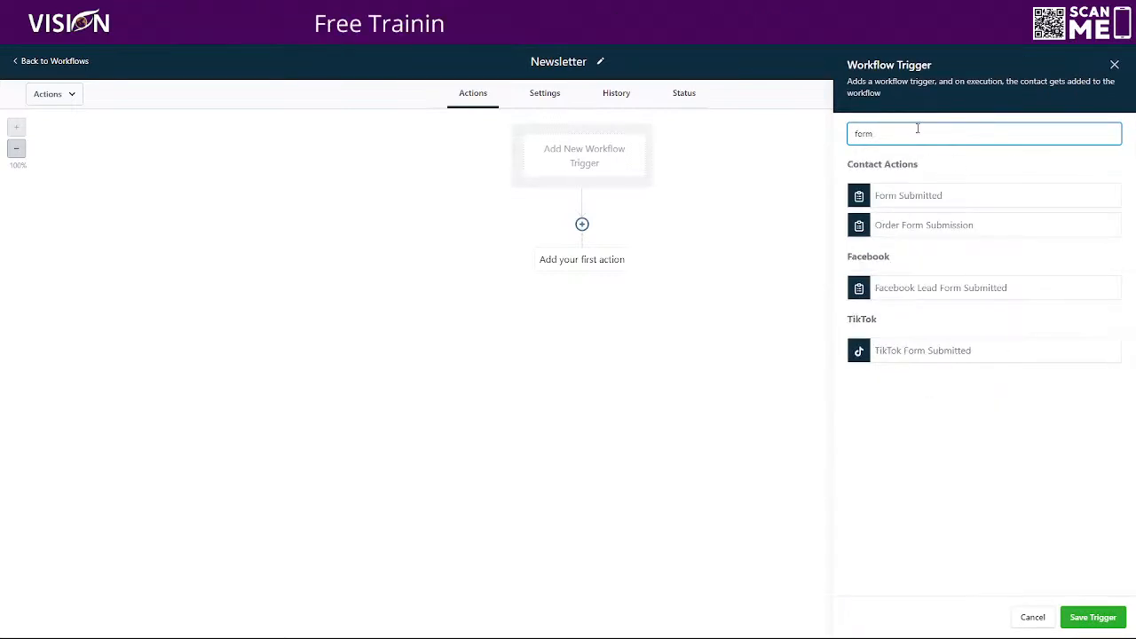
left_click(930, 195)
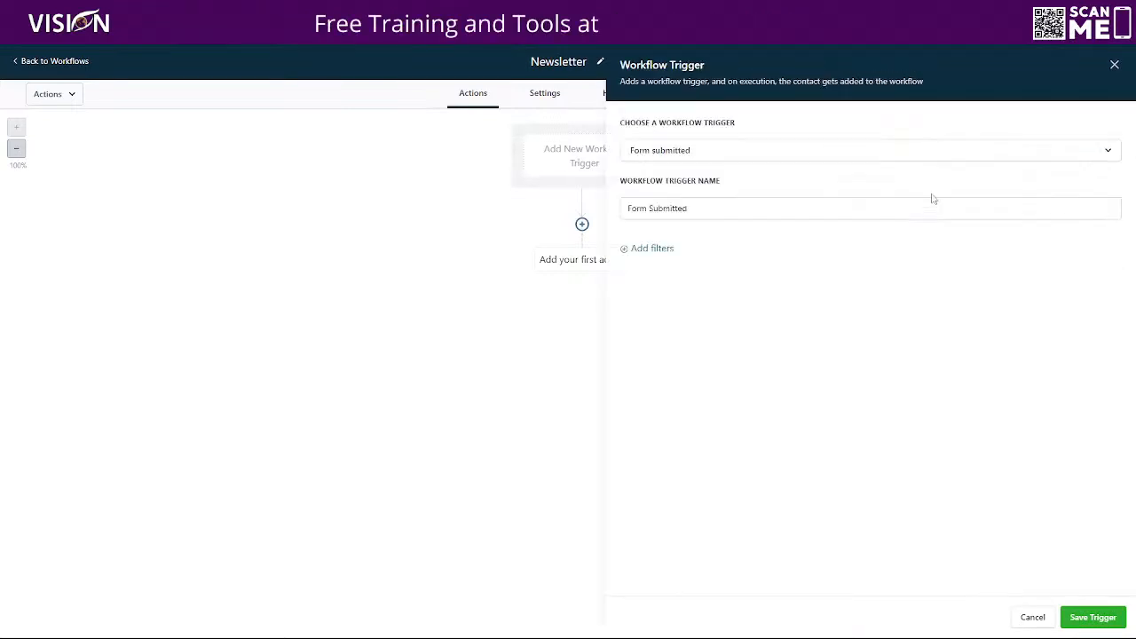
left_click(651, 250)
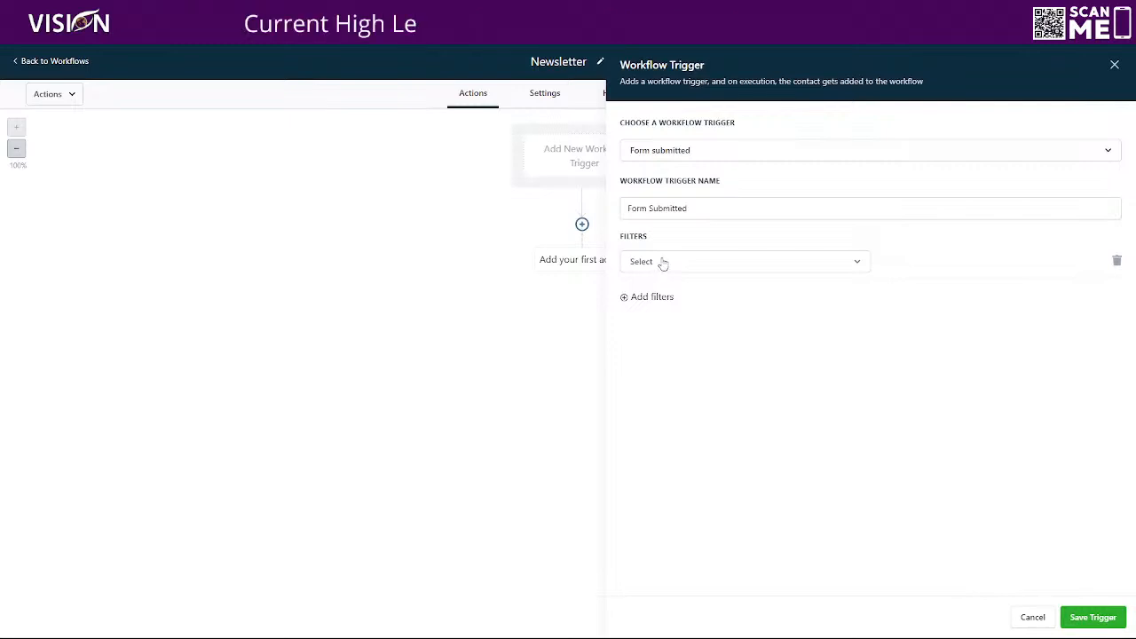
left_click(666, 263)
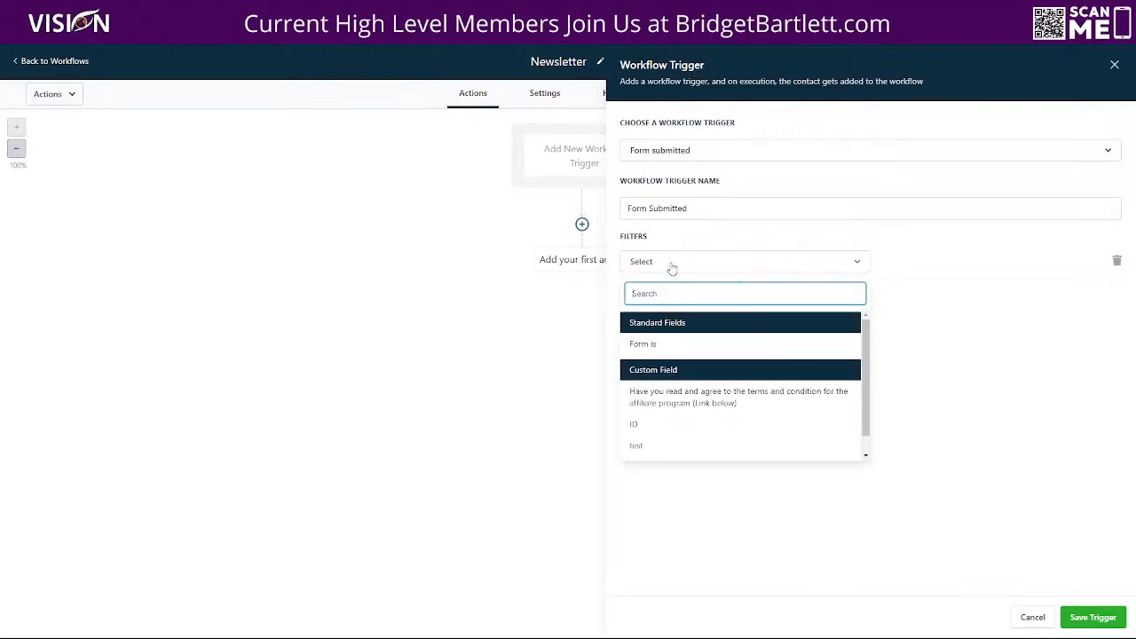
left_click(665, 345)
left_click(933, 266)
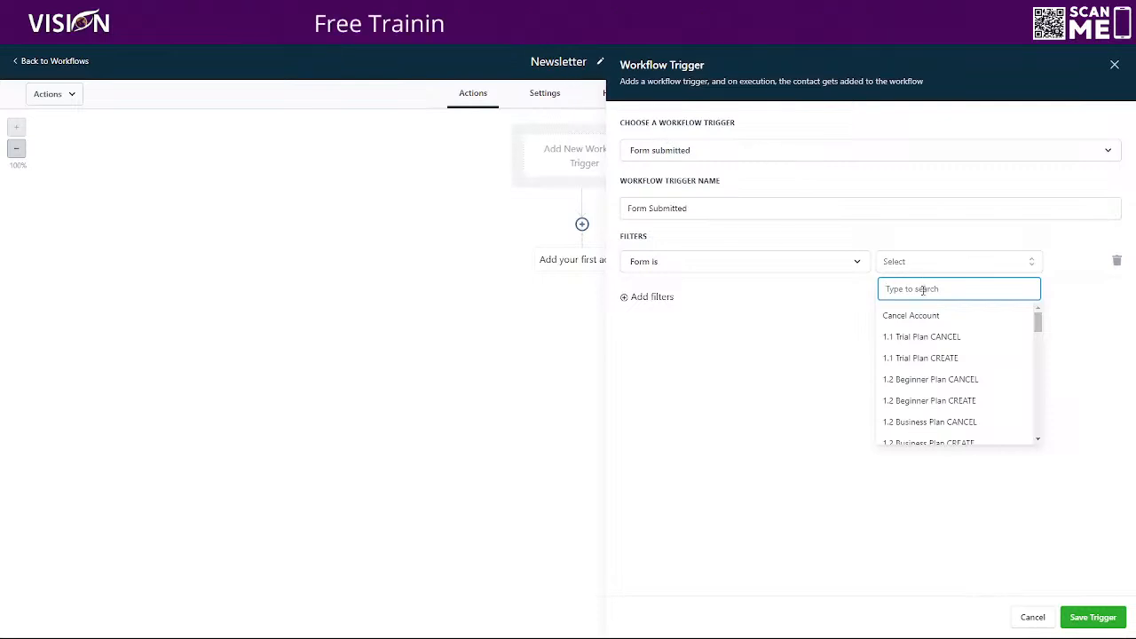
type("news")
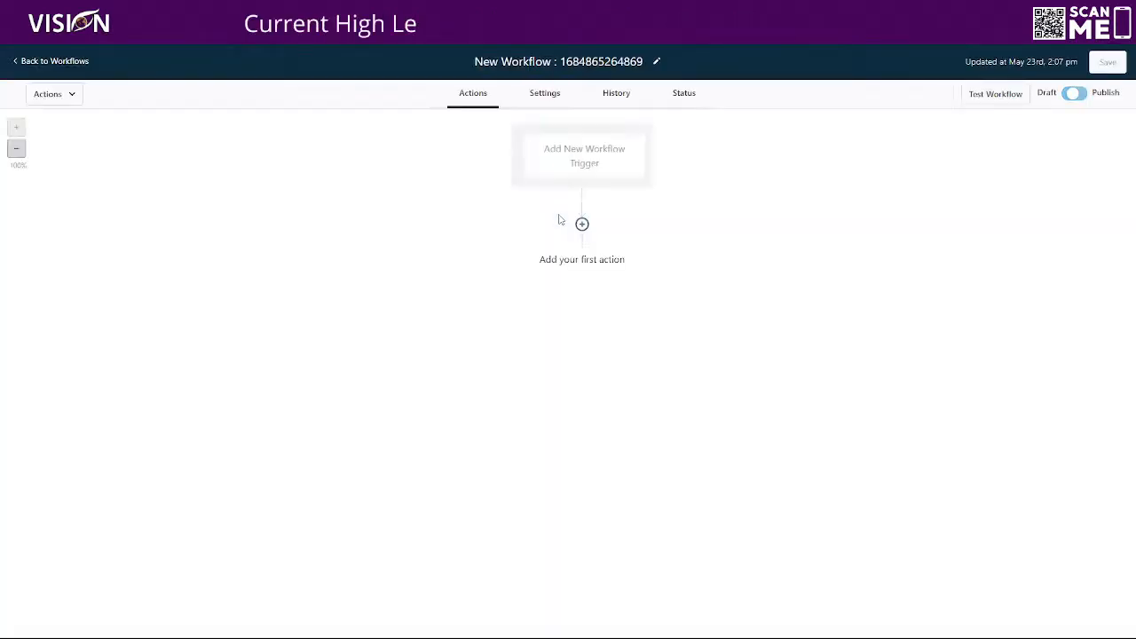
- Rename the workflow to "Newsletter"
left_click_drag(474, 62, 645, 61)
type("Newsletter")
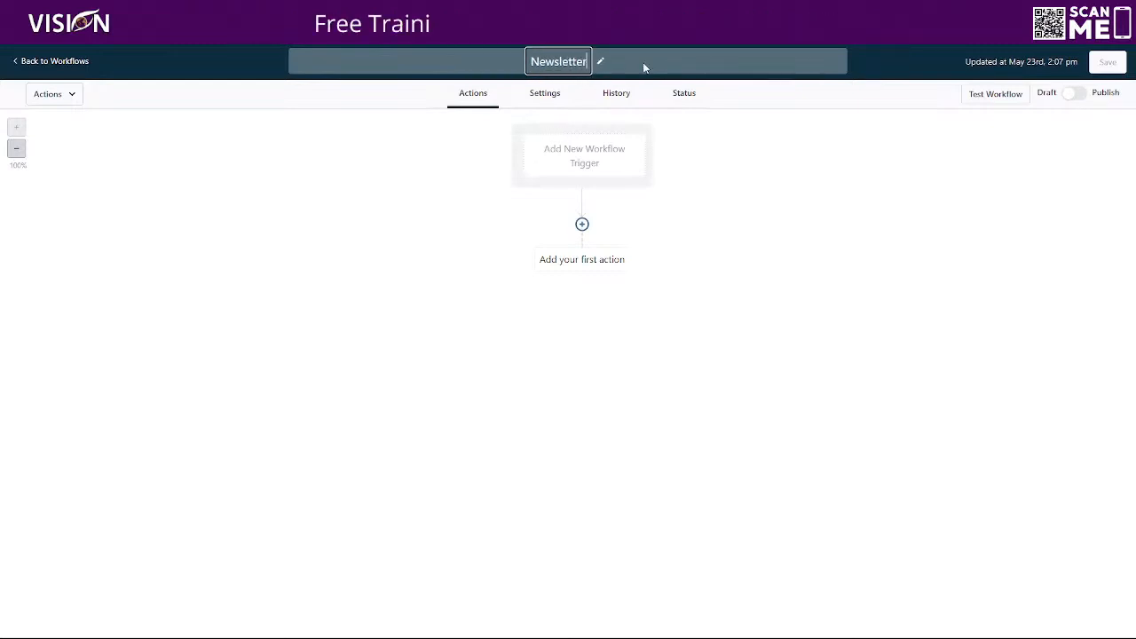
key("Return")
- Add a Form Submitted trigger with a "Form is" filter set to the newsletter form found with "news", and save the trigger
left_click(601, 153)
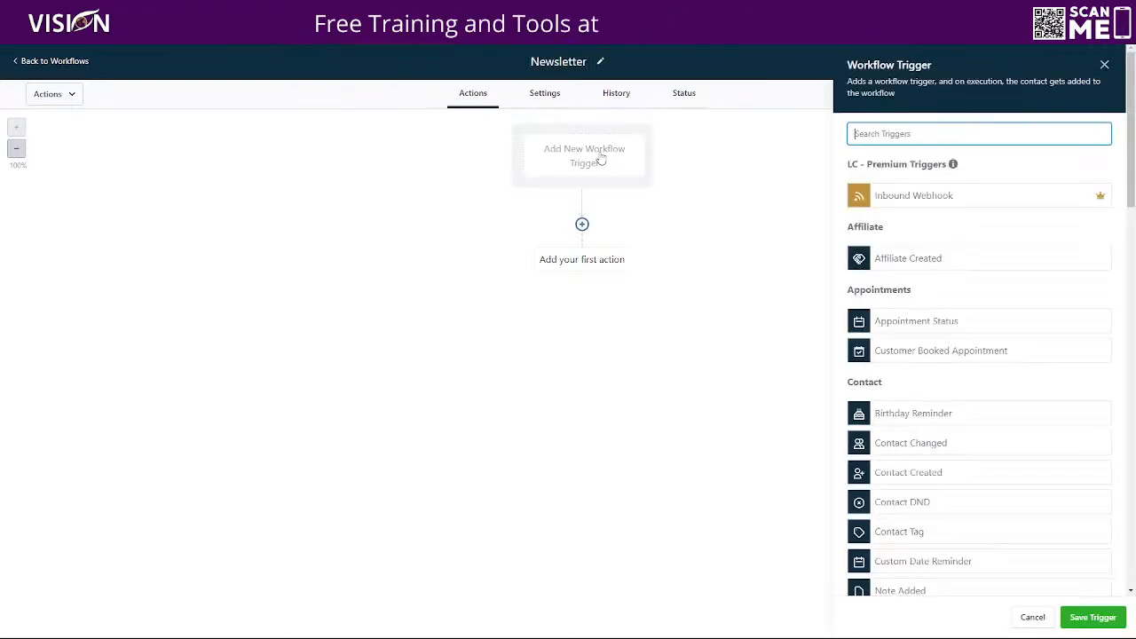
type("form")
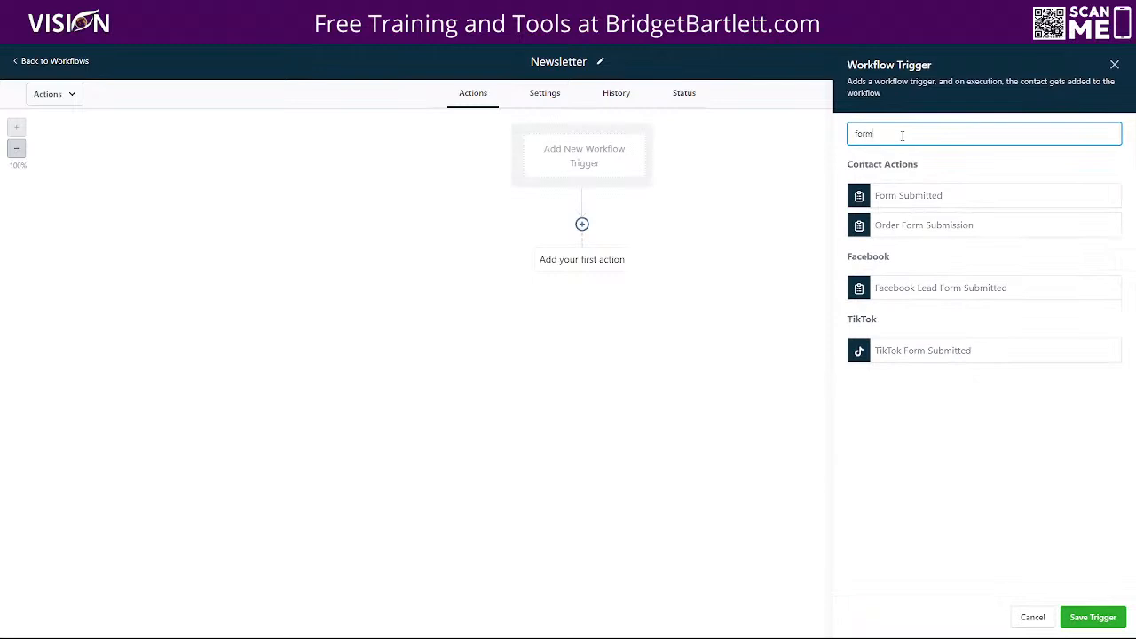
left_click(893, 192)
left_click(626, 254)
left_click(676, 266)
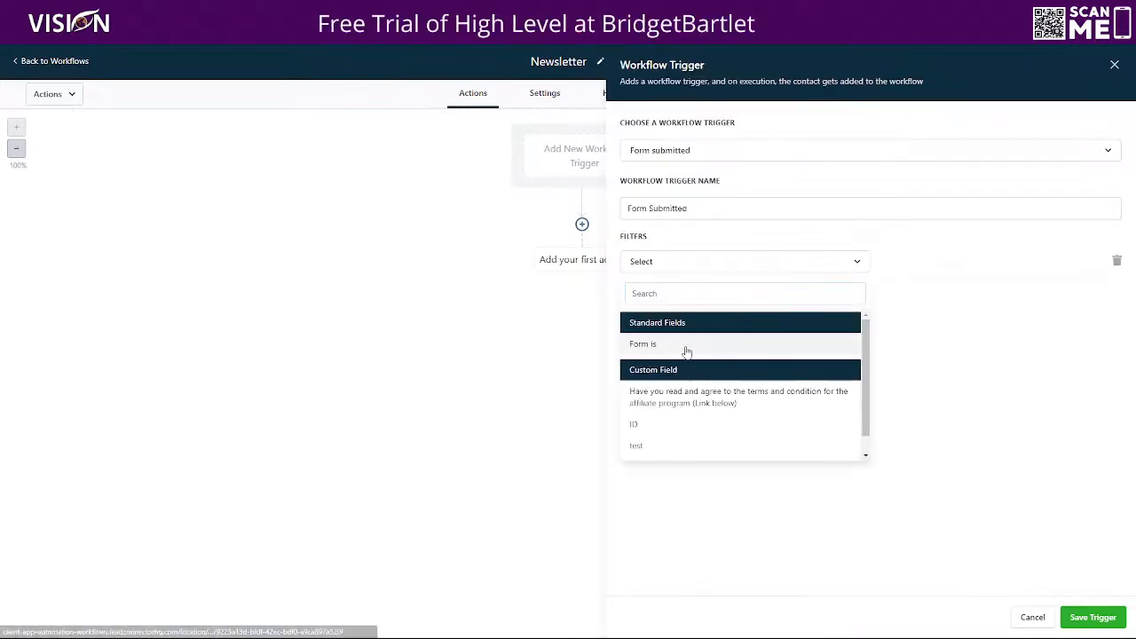
left_click(686, 345)
left_click(935, 262)
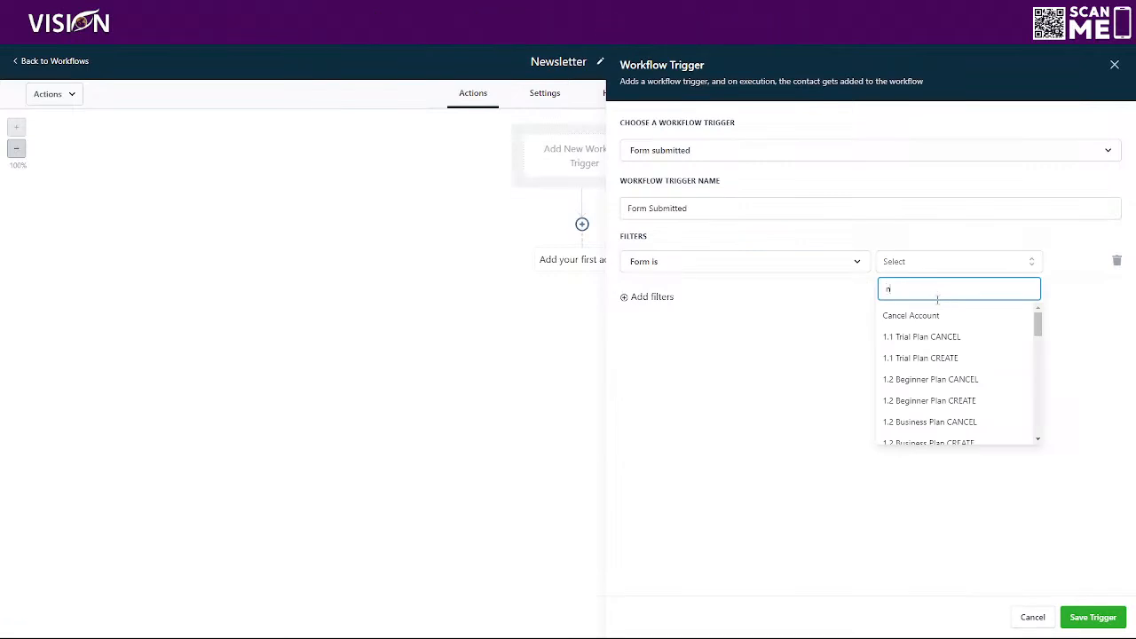
type("news")
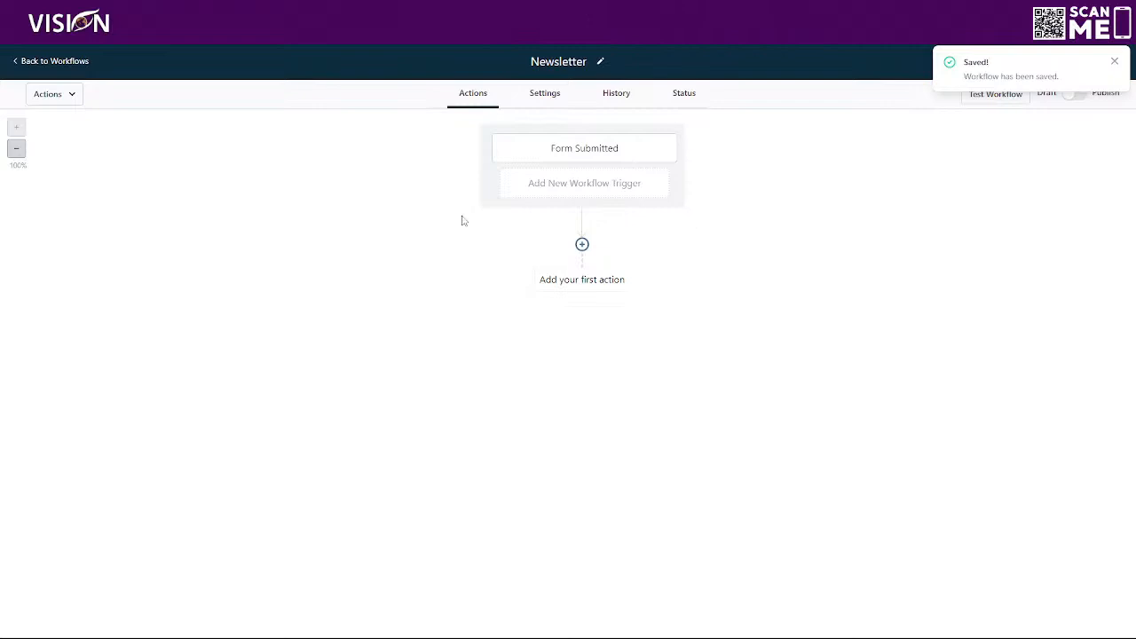
- Add an Add Contact Tag action after the trigger that applies the "newsletter" tag, and save the action
left_click(582, 245)
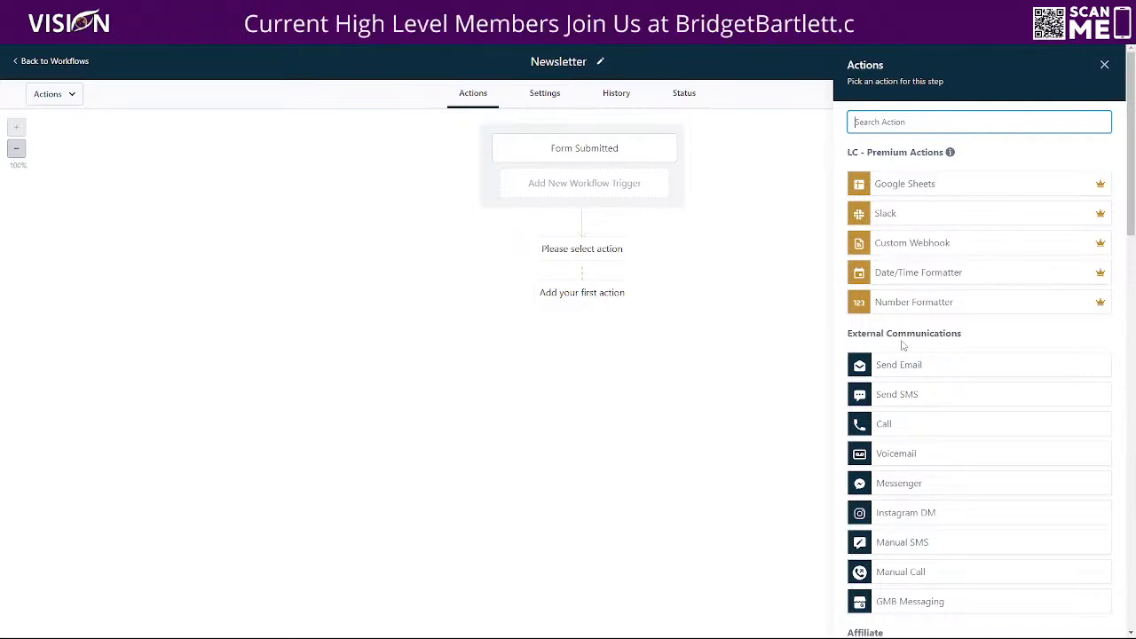
scroll(982, 373, "down", 1)
scroll(976, 267, "down", 3)
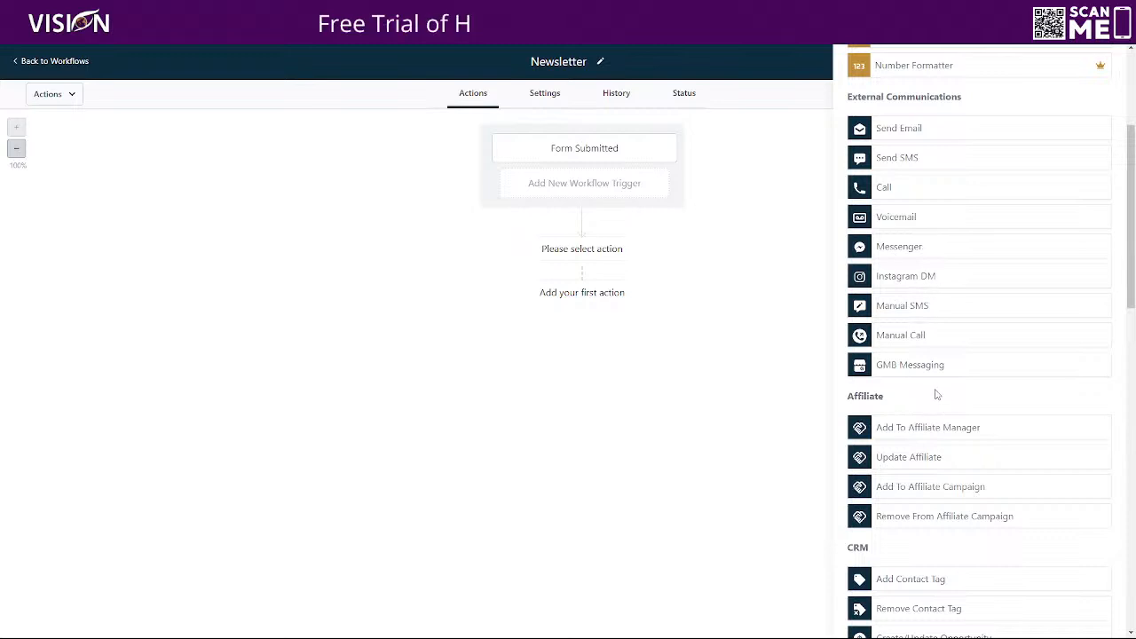
scroll(936, 394, "down", 1)
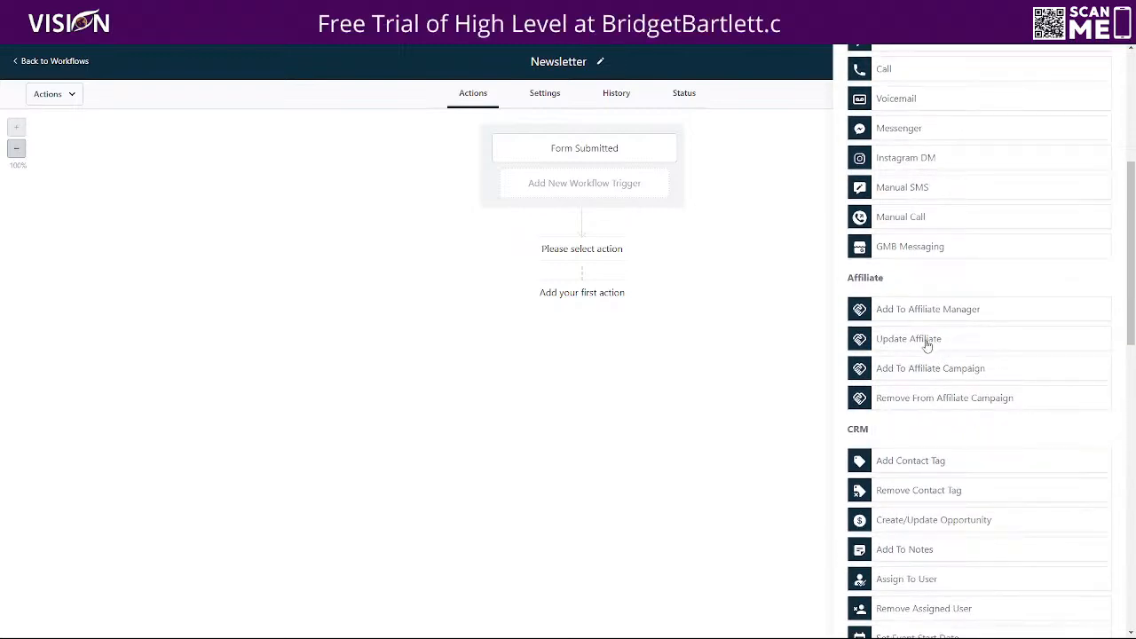
scroll(943, 342, "down", 2)
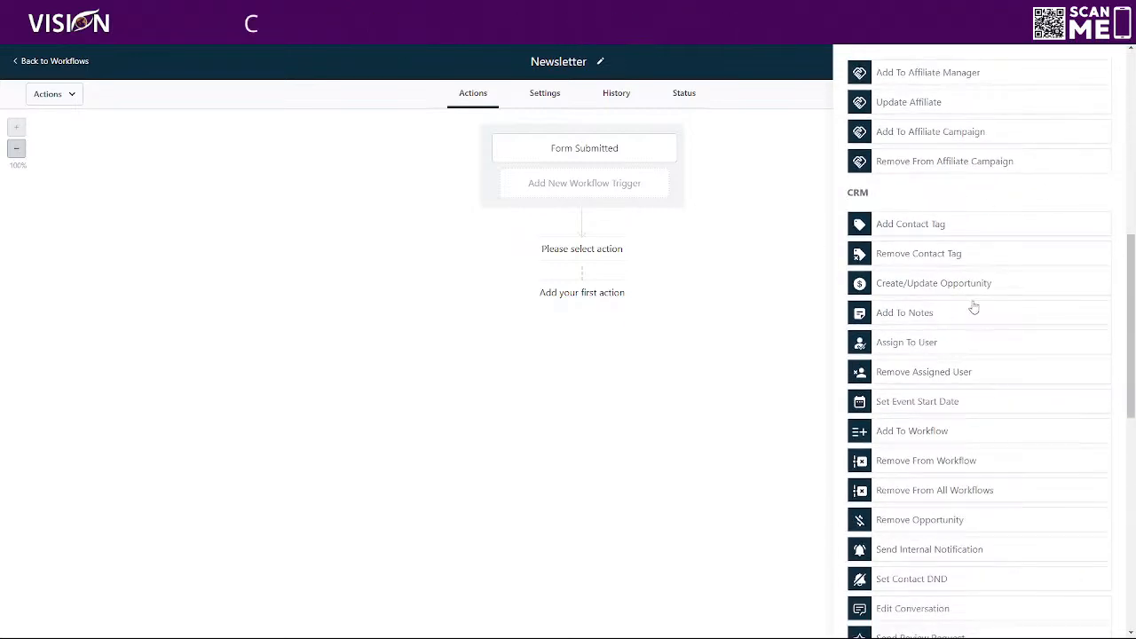
left_click(922, 225)
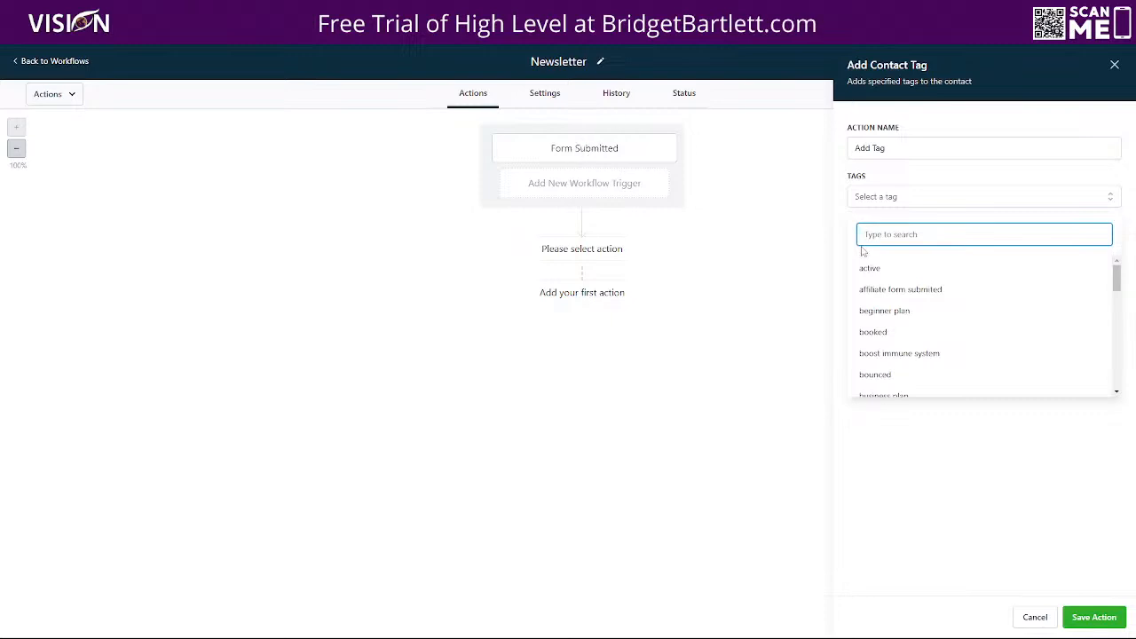
type("news")
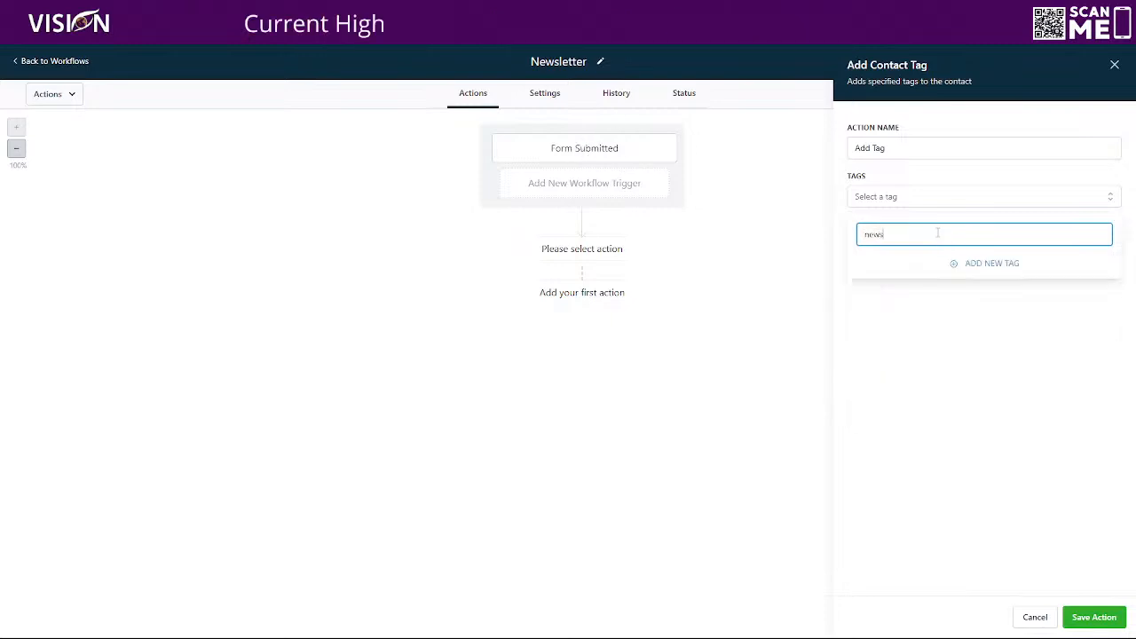
type("lt")
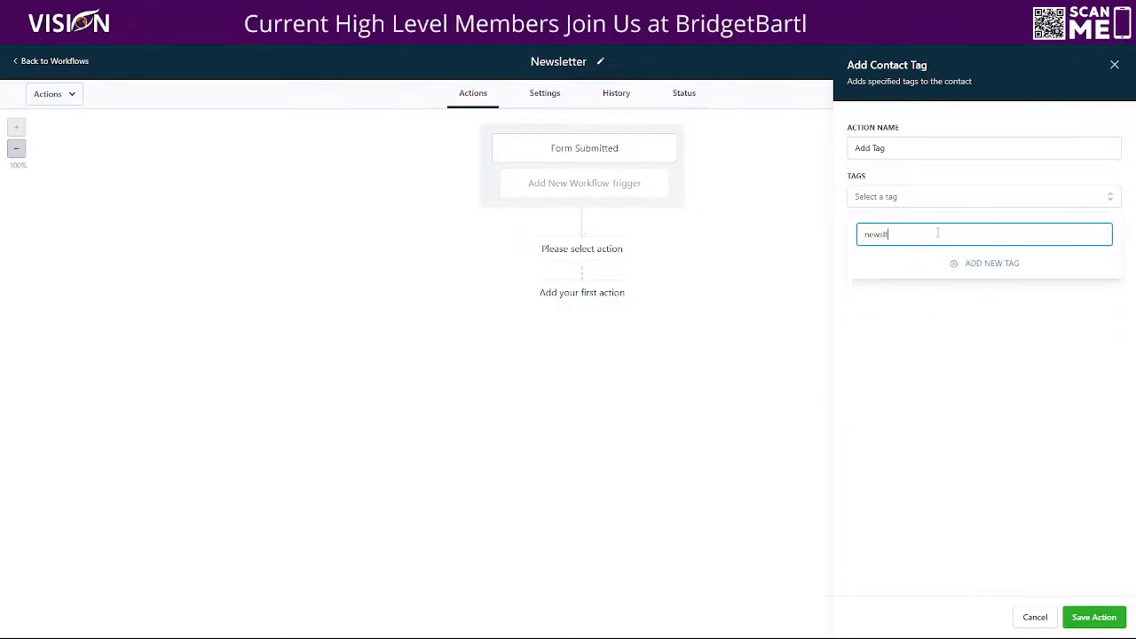
type("le")
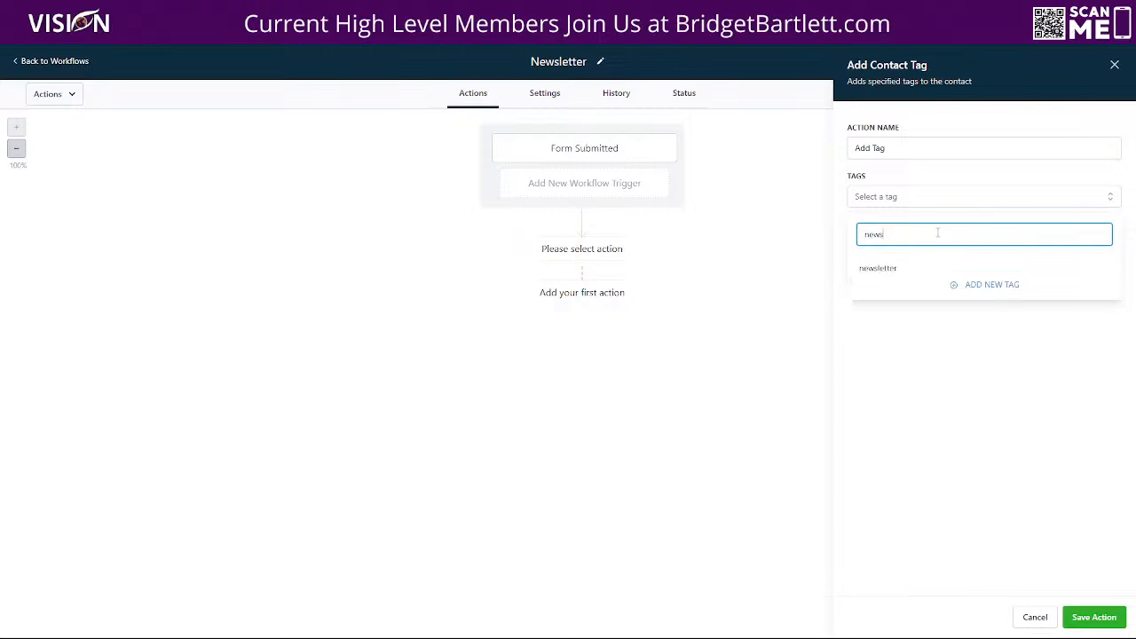
type("tter")
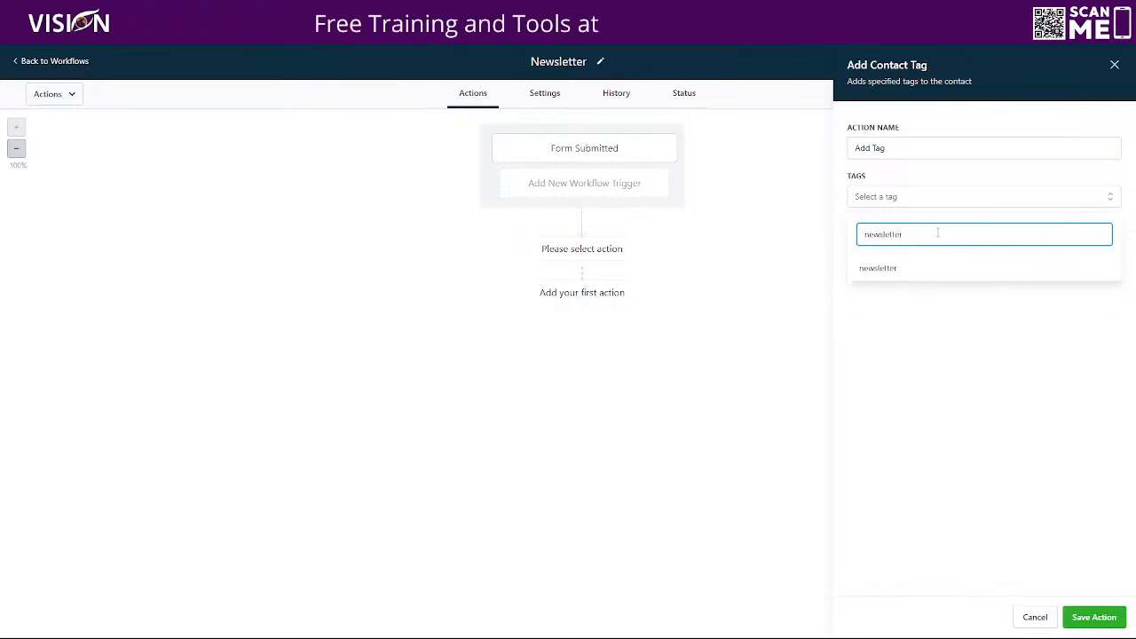
left_click(891, 268)
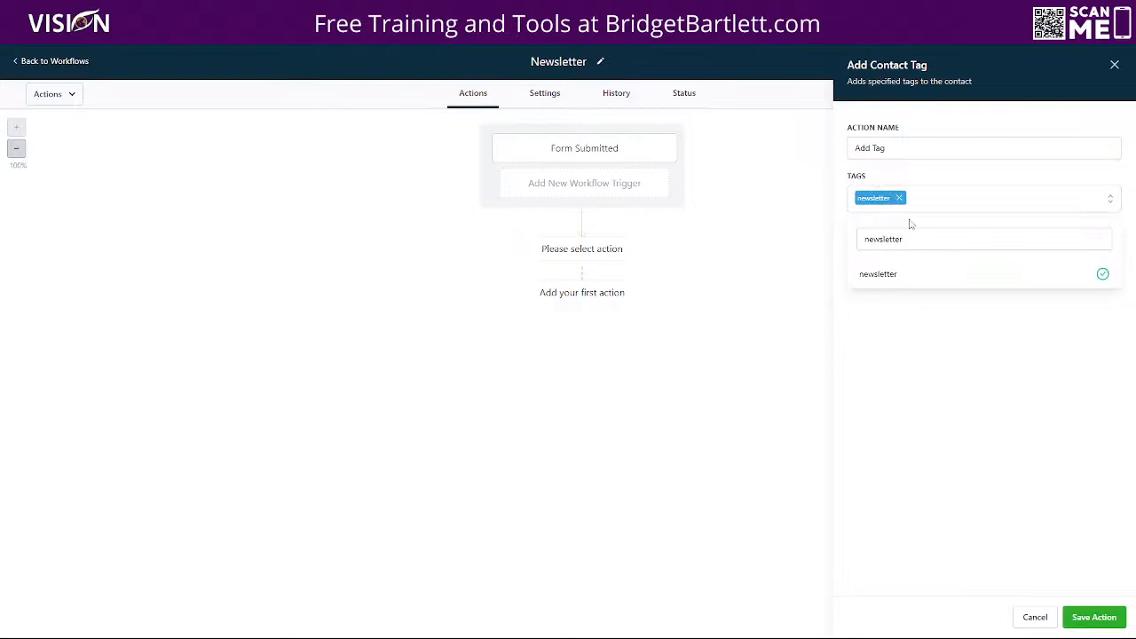
left_click(893, 174)
left_click(1093, 617)
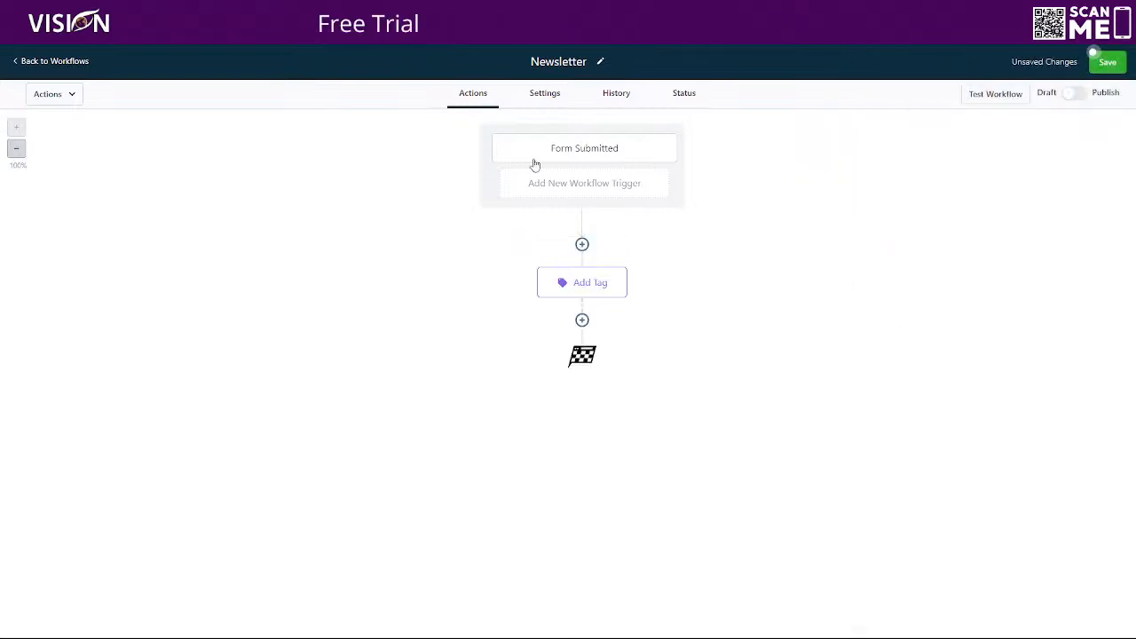
- Save the workflow, switch it from Draft to Publish, and save it again
left_click(1107, 62)
left_click(1075, 94)
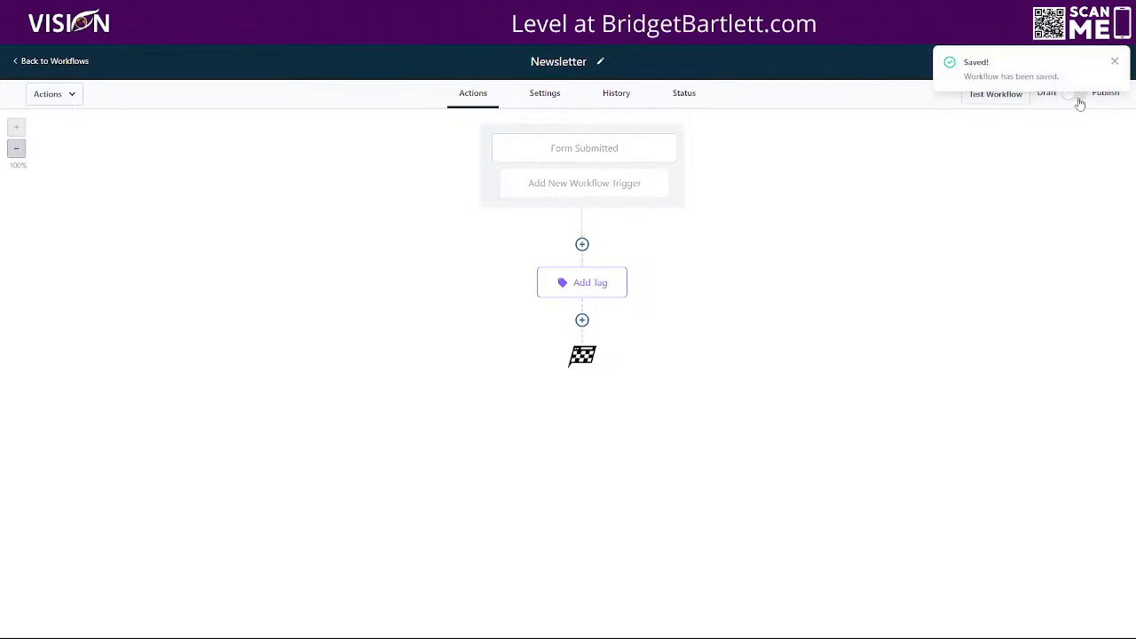
left_click(1115, 63)
left_click(1105, 67)
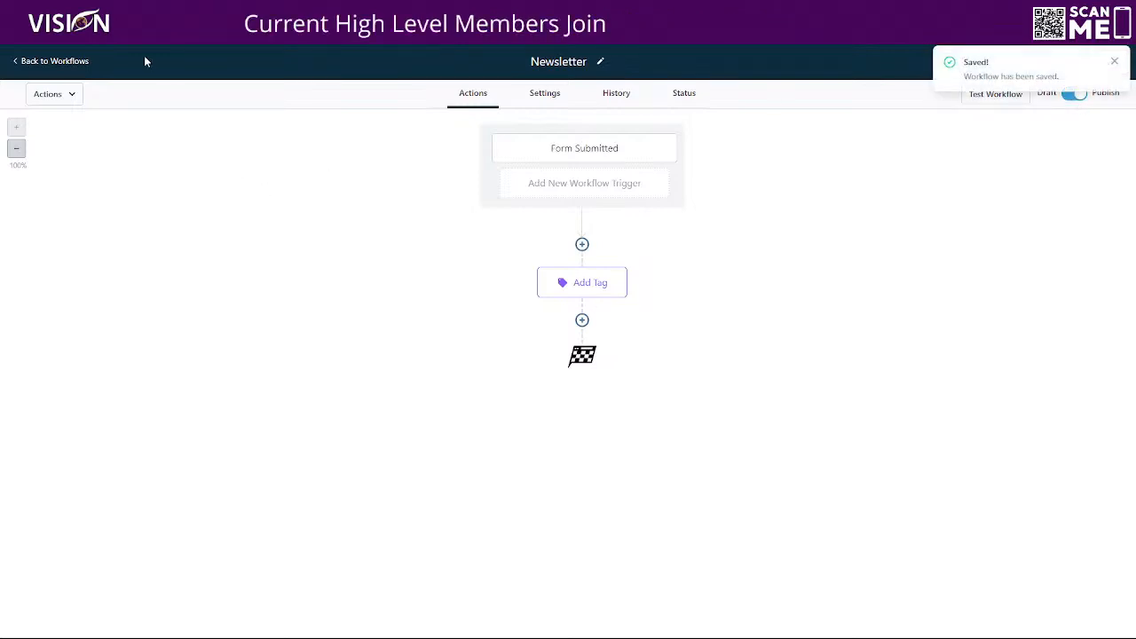
- Leave the workflow and filter the contacts to those whose First Name is not empty
left_click(81, 64)
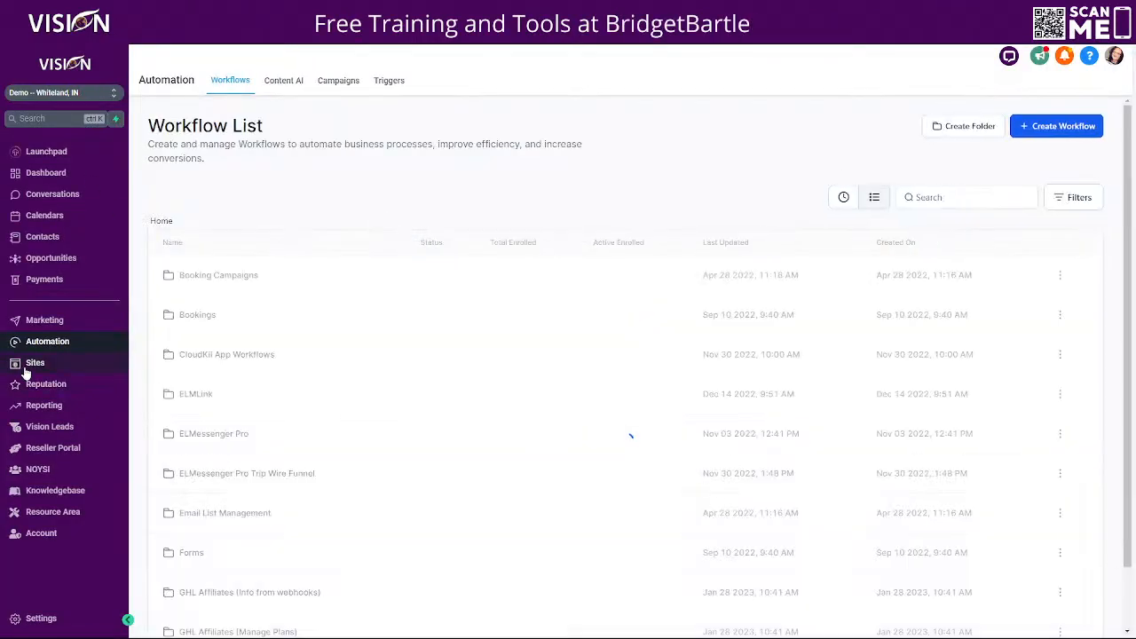
left_click(55, 240)
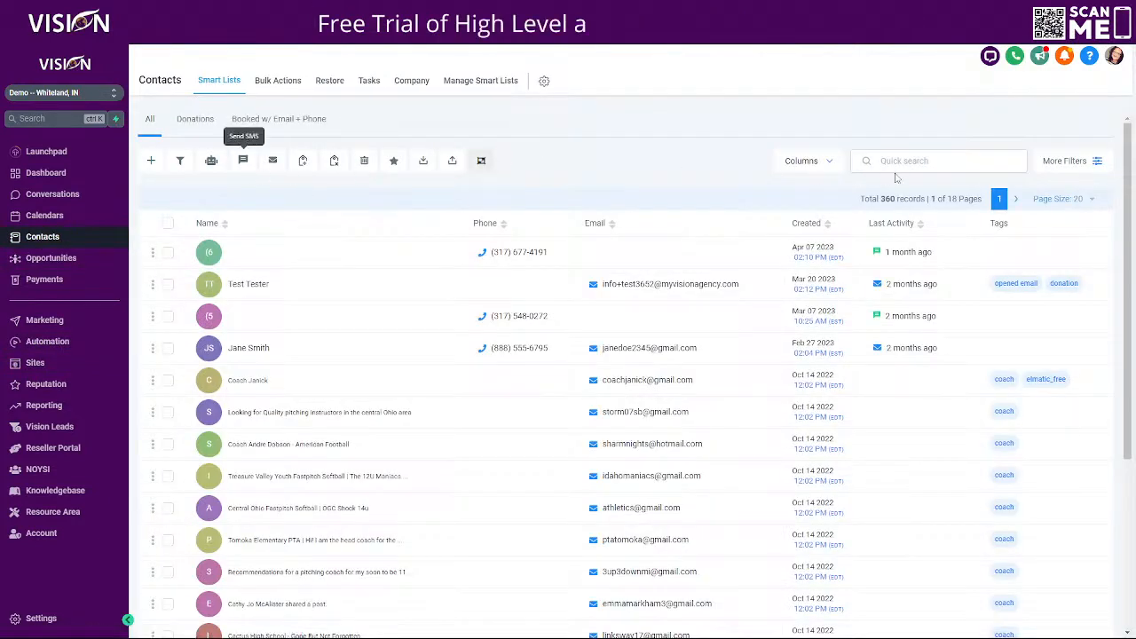
left_click(1069, 165)
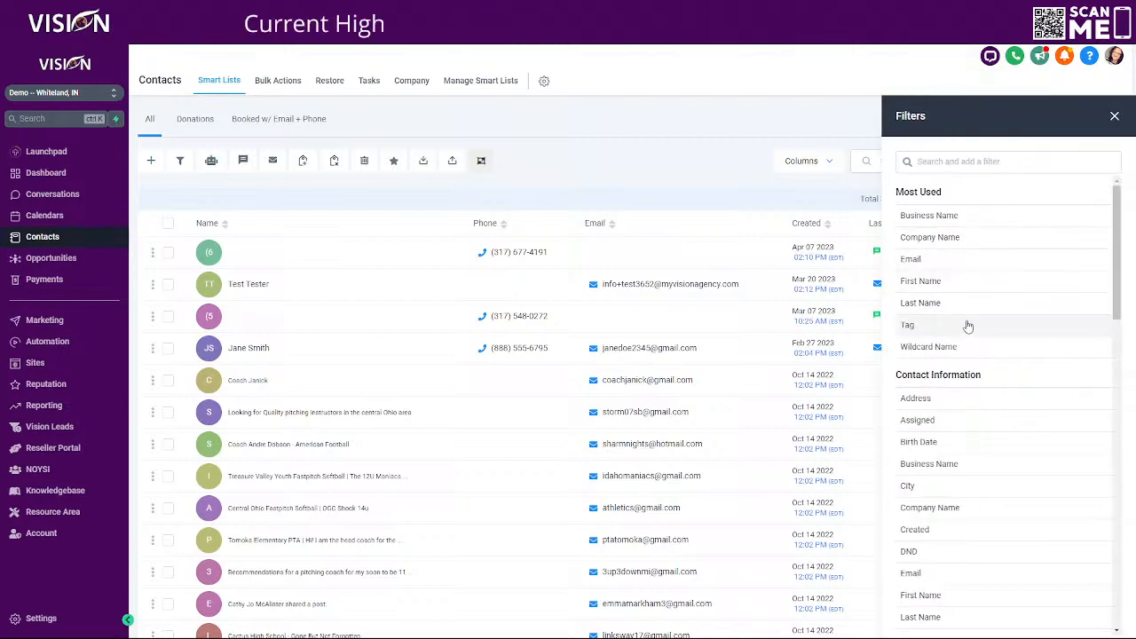
left_click(921, 282)
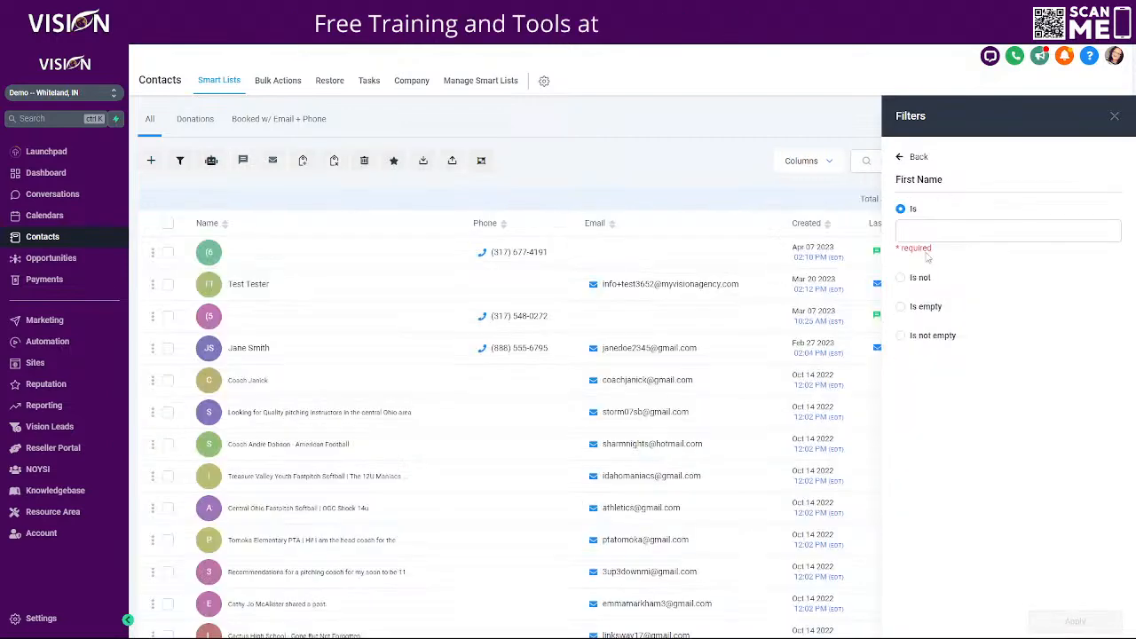
left_click(902, 307)
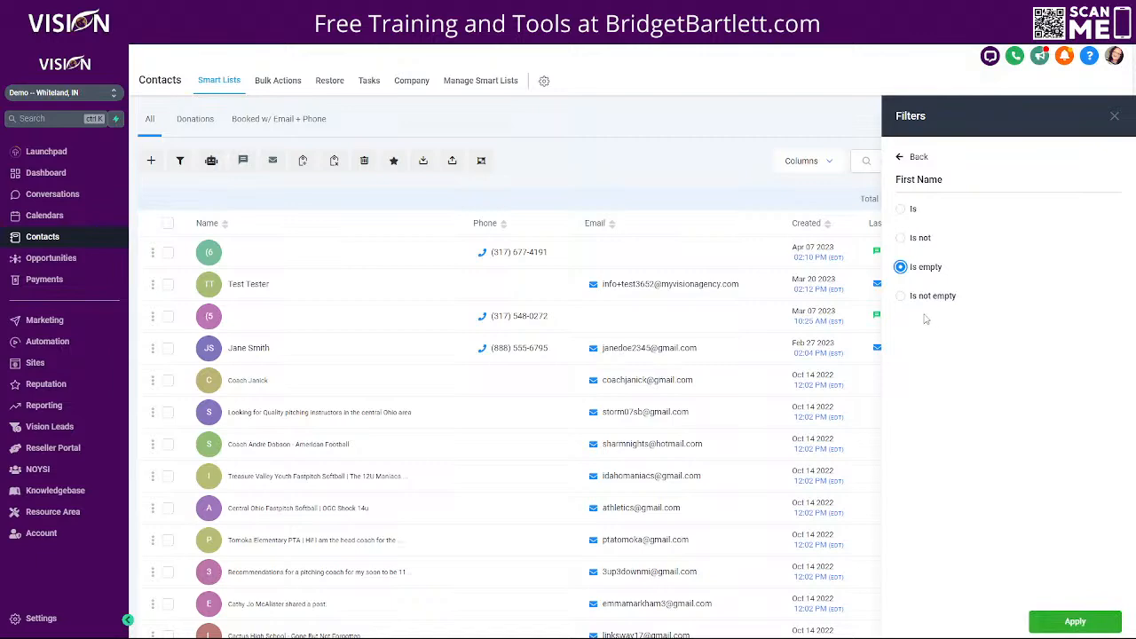
left_click(901, 295)
left_click(1074, 621)
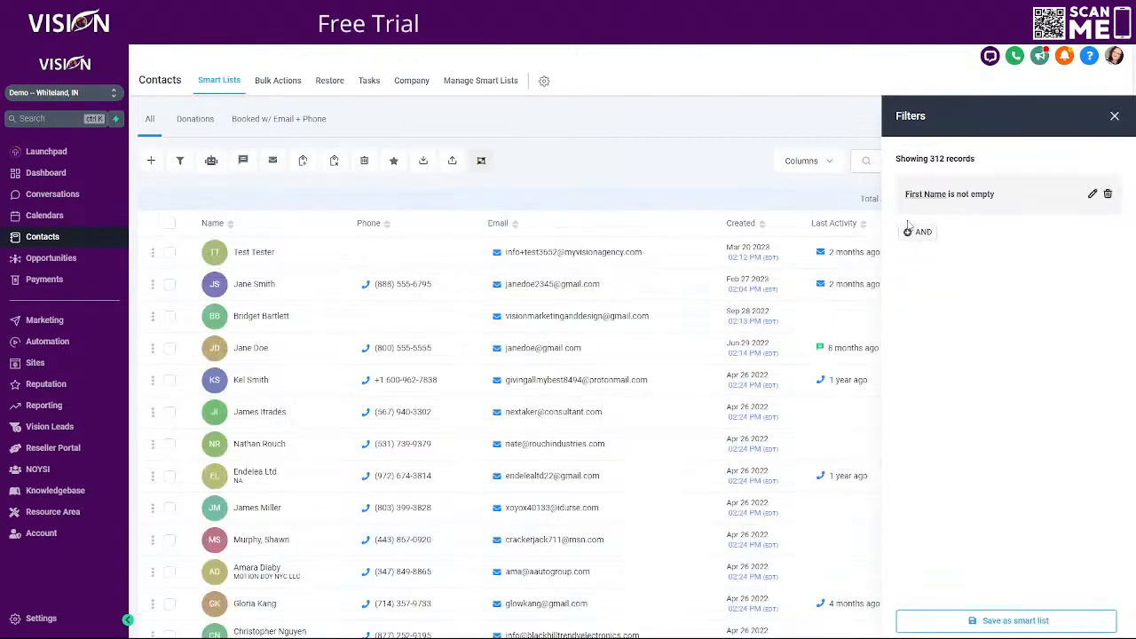
- Add two further contact filter conditions: Email is not empty and Tag is "newsletter"
left_click(920, 232)
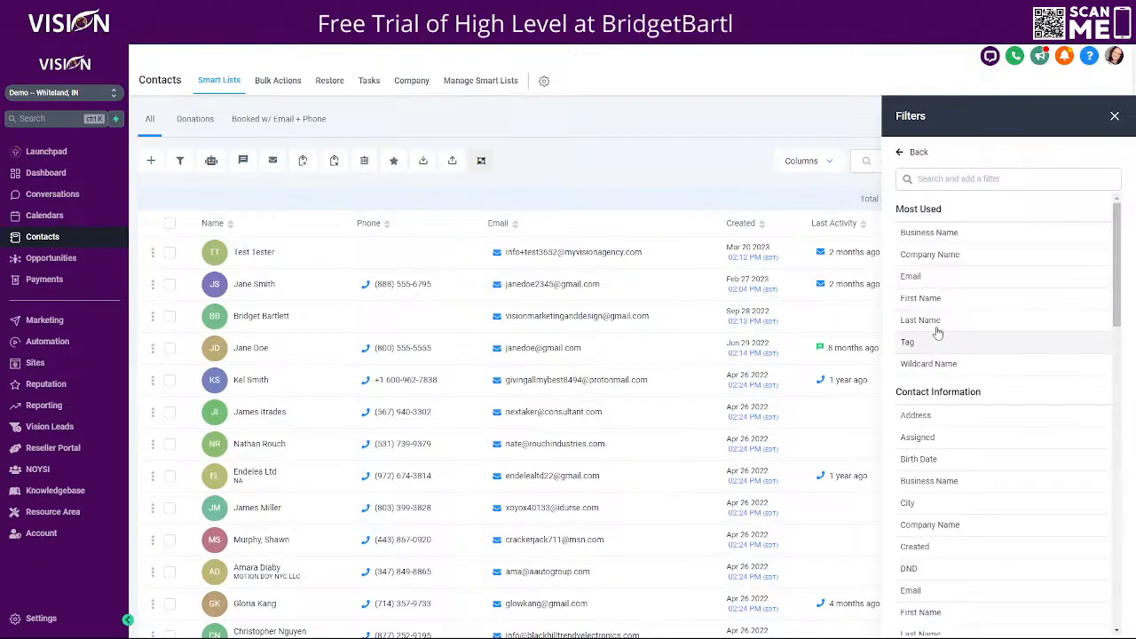
left_click(914, 277)
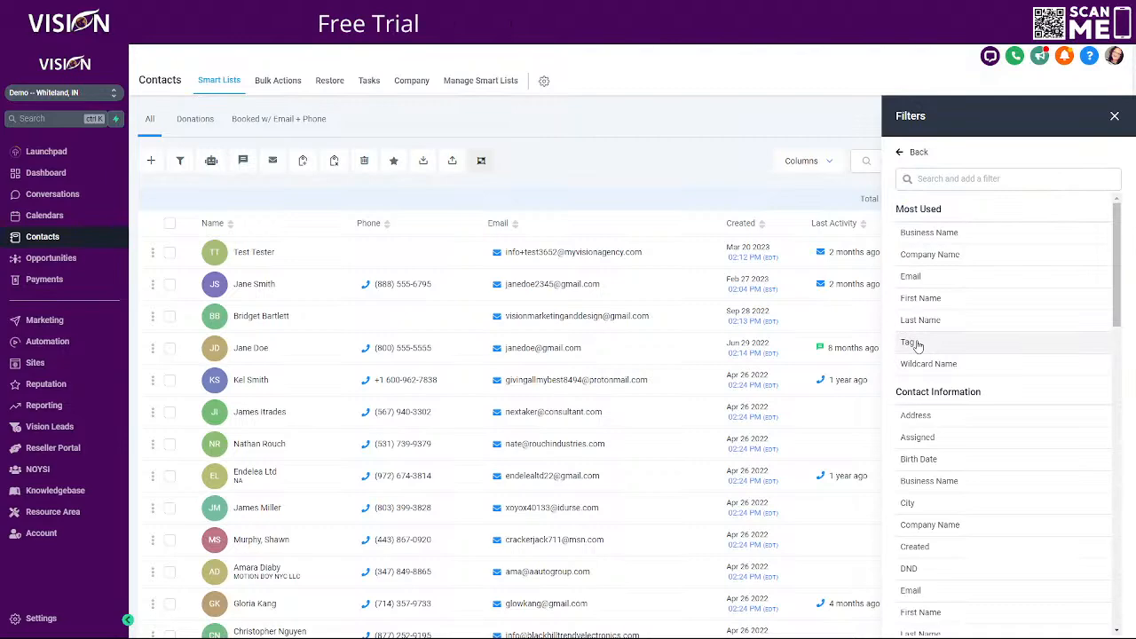
left_click(914, 343)
left_click(934, 289)
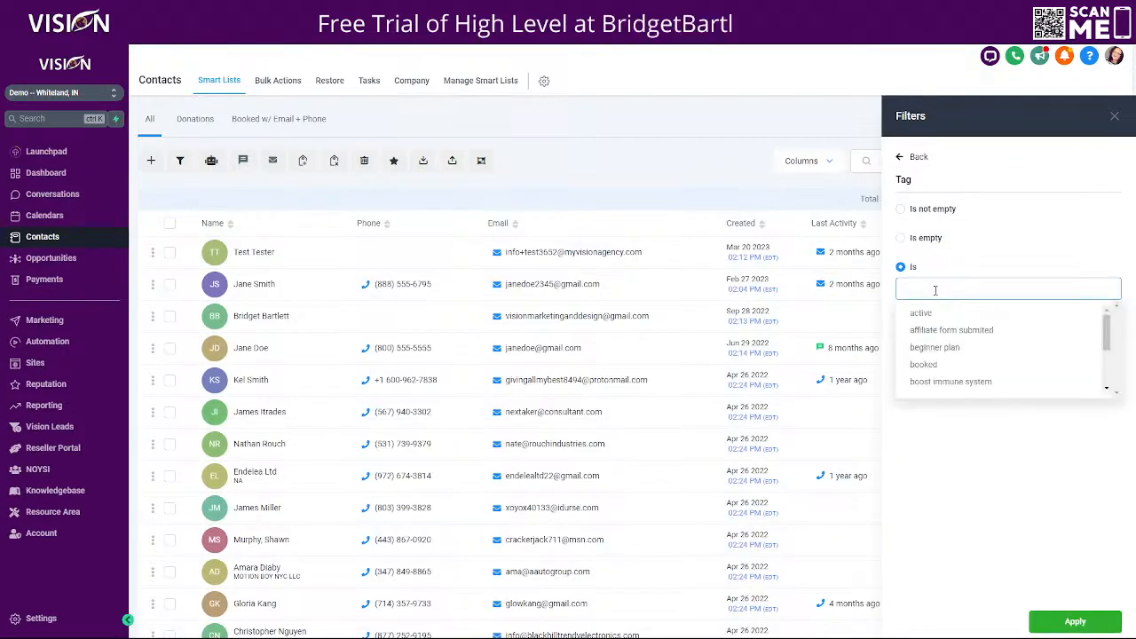
type("news")
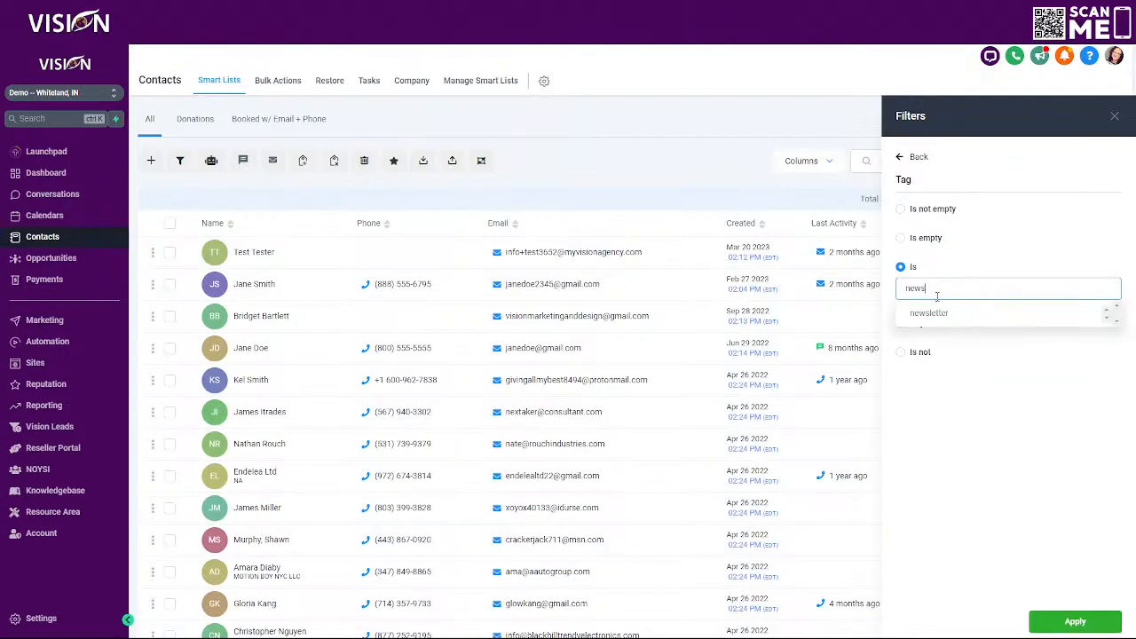
left_click(941, 311)
left_click(1075, 621)
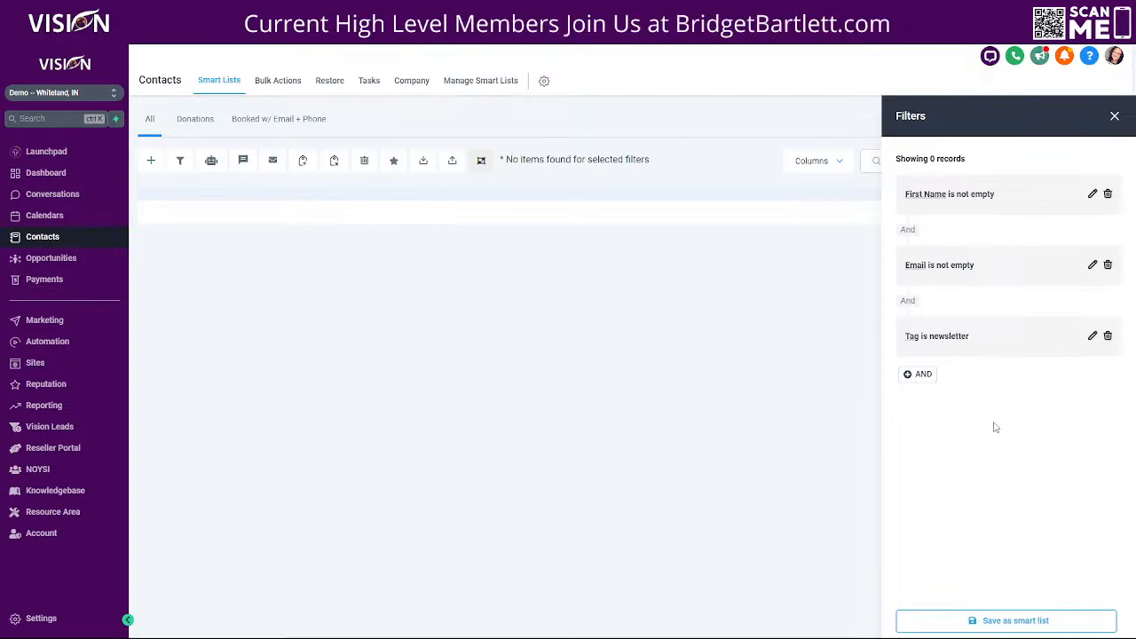
- Save the filtered contacts as a smart list named "Newsletter" and close the filters
left_click(1023, 621)
left_click(502, 153)
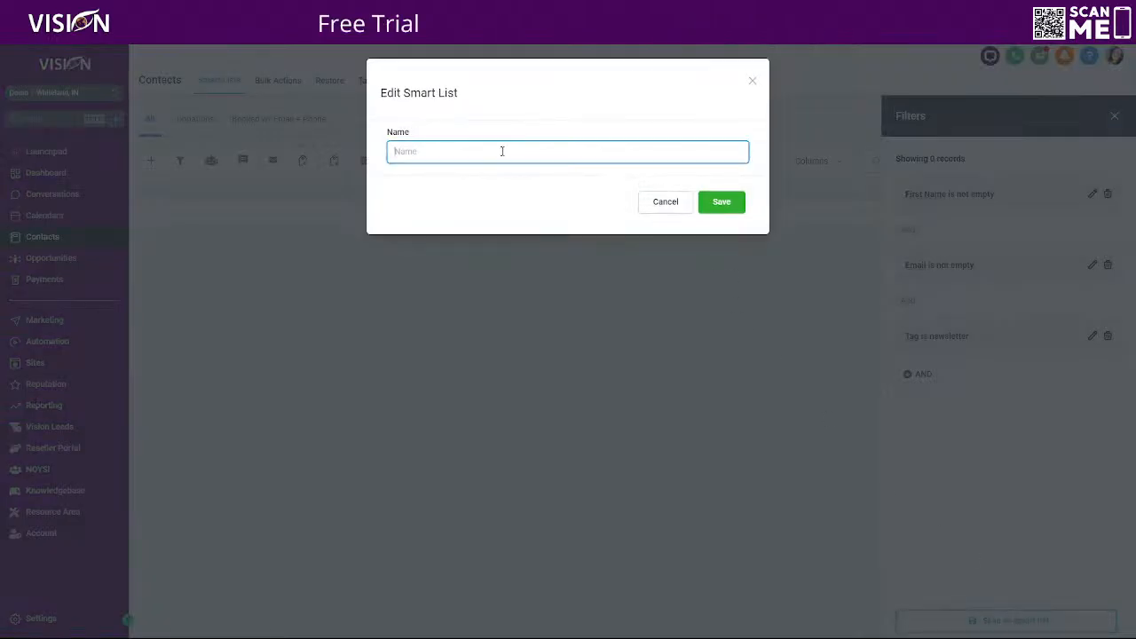
type("News")
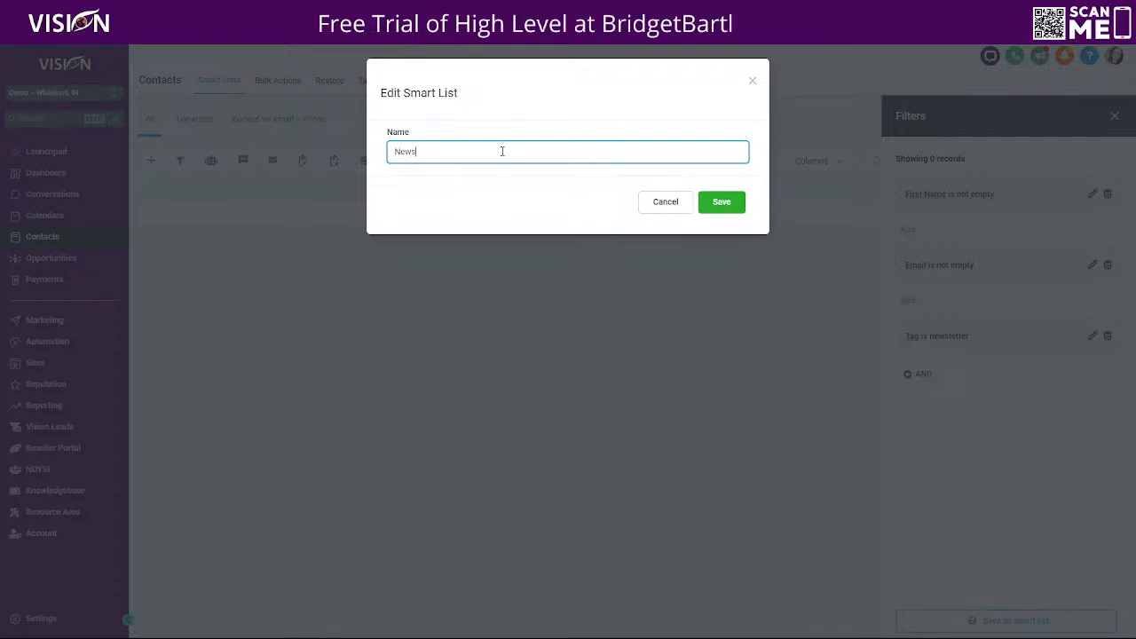
type("le")
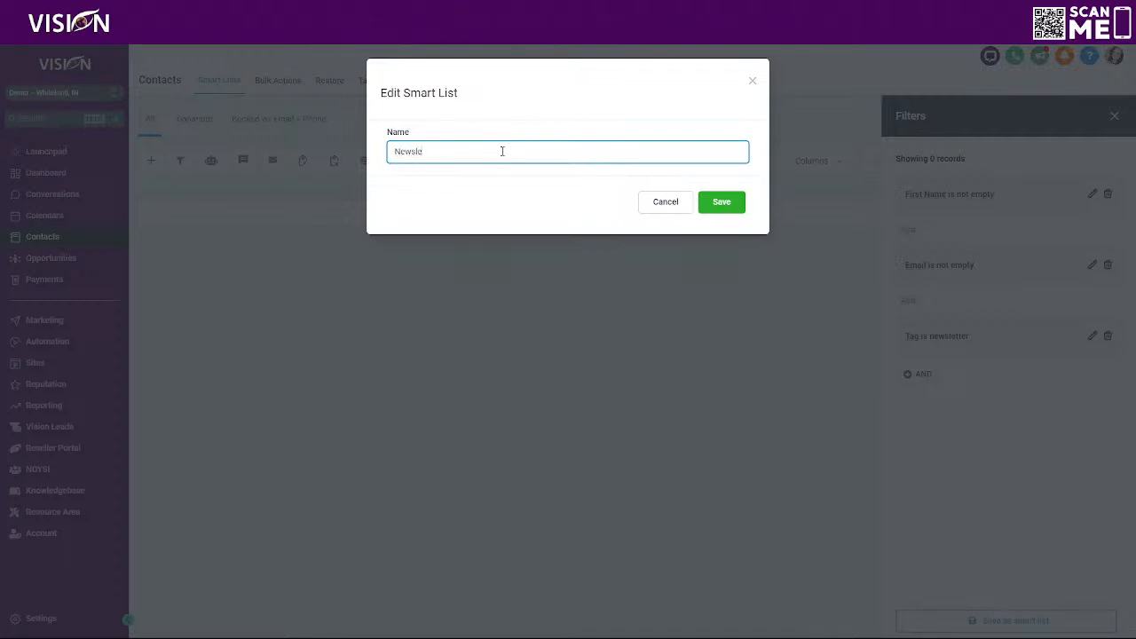
type("tter")
left_click(726, 202)
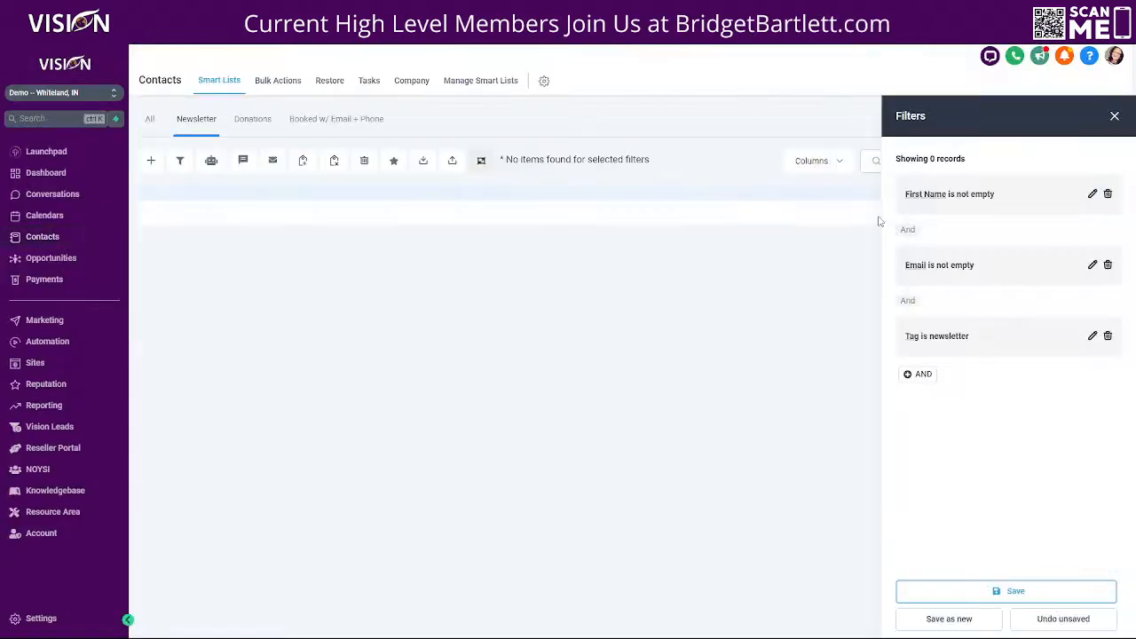
left_click(1113, 118)
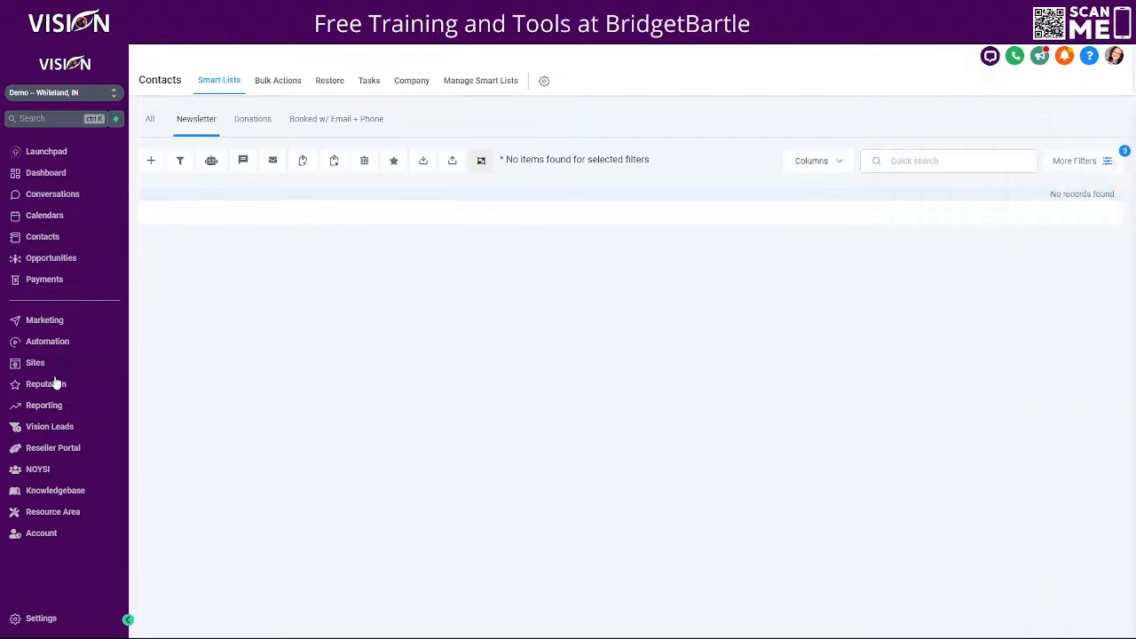
- Add the "Restaurant Generic 5" design from the email marketing template library to the email templates, accepting the usage terms
left_click(63, 319)
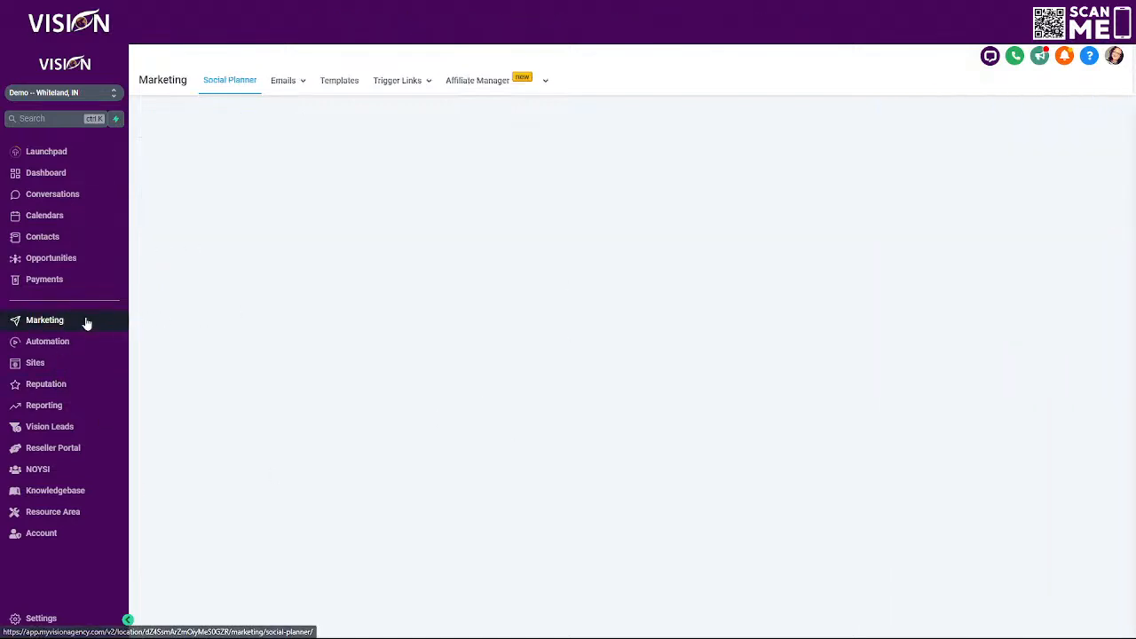
mouse_move(282, 82)
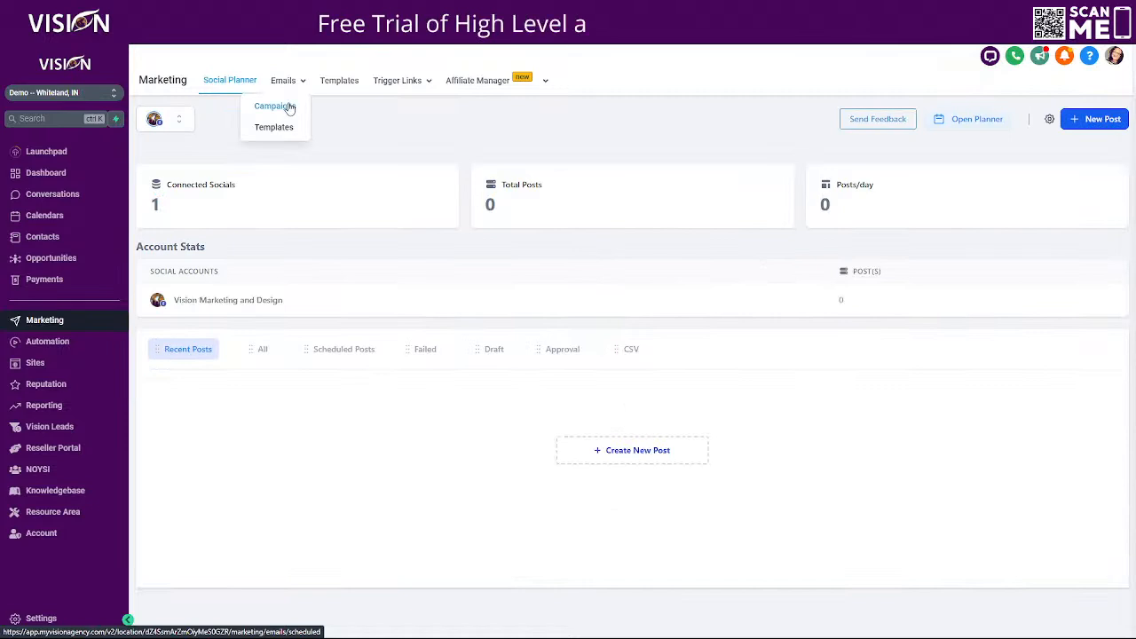
left_click(285, 107)
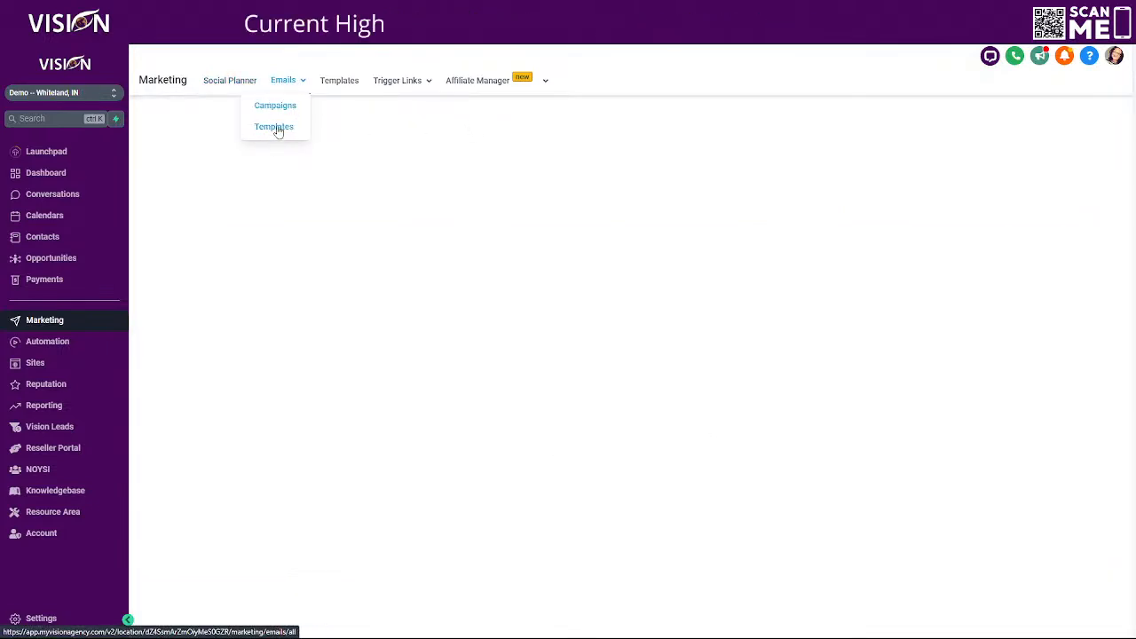
left_click(274, 128)
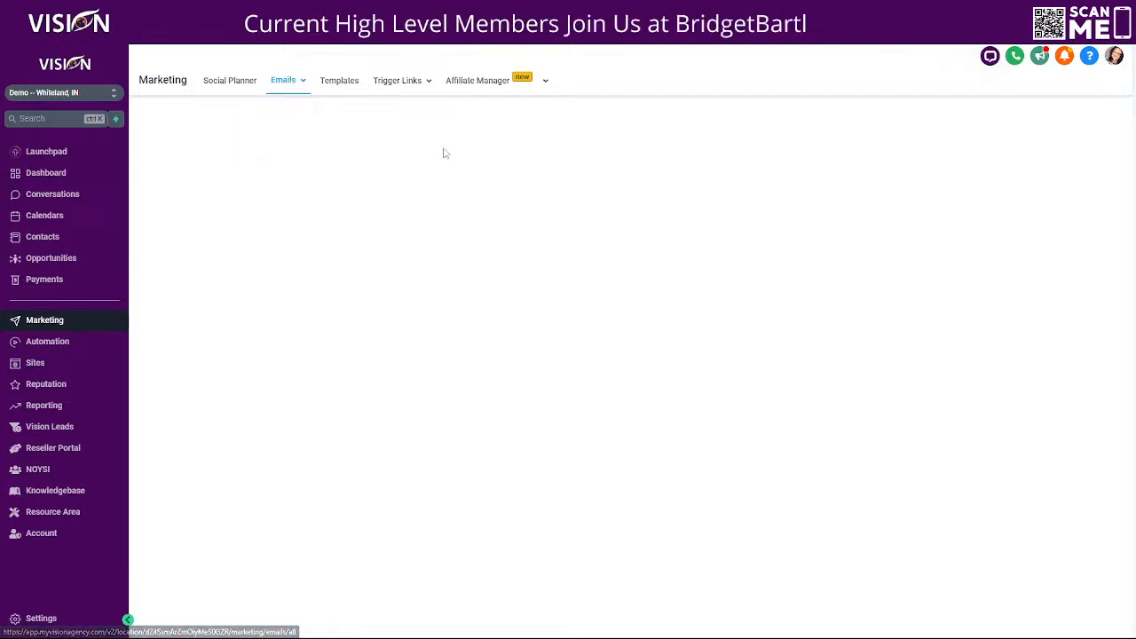
mouse_move(291, 87)
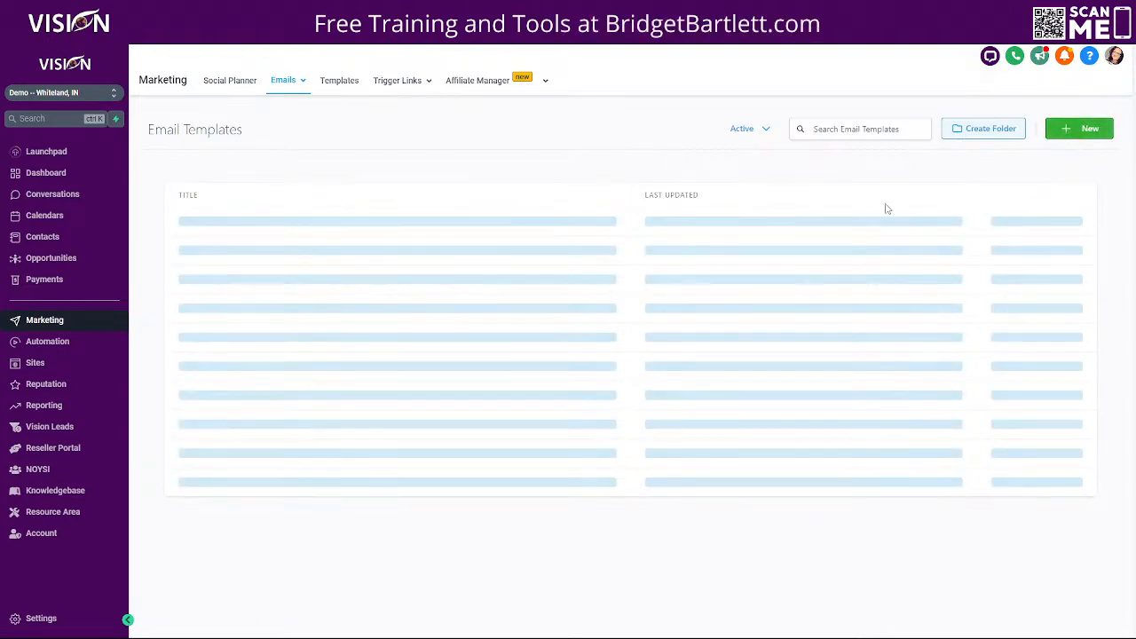
left_click(1091, 132)
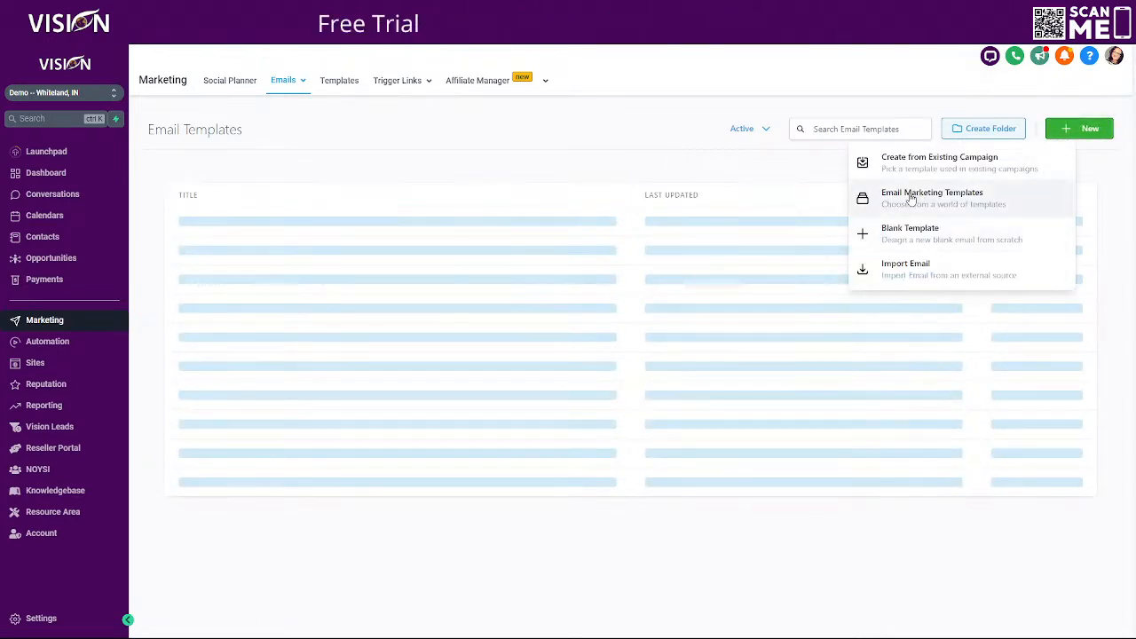
left_click(923, 195)
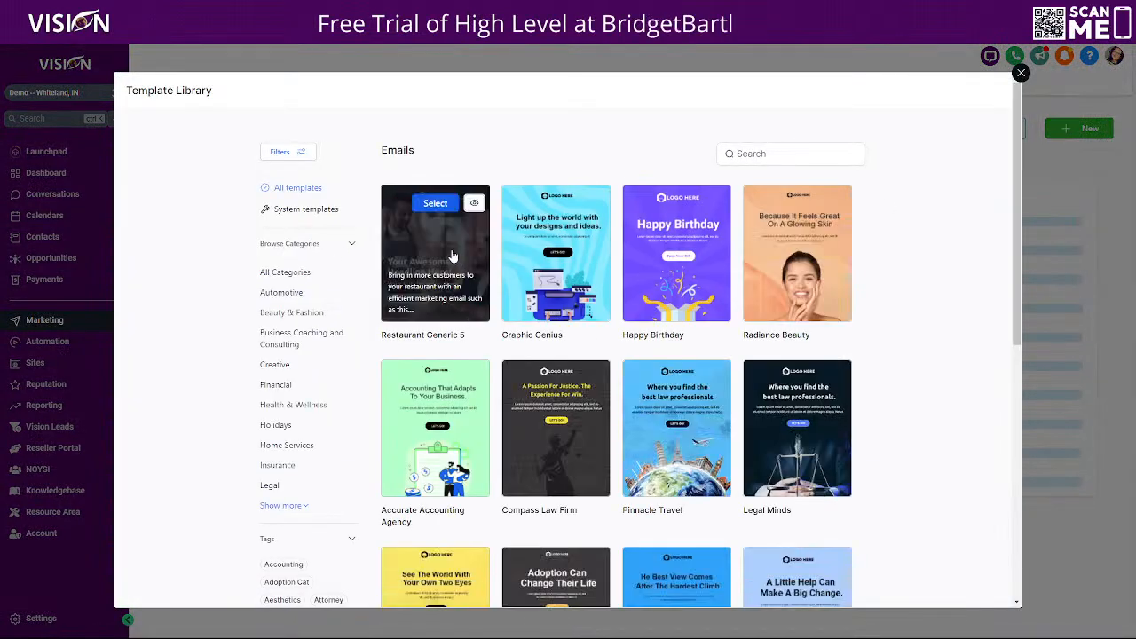
left_click(433, 204)
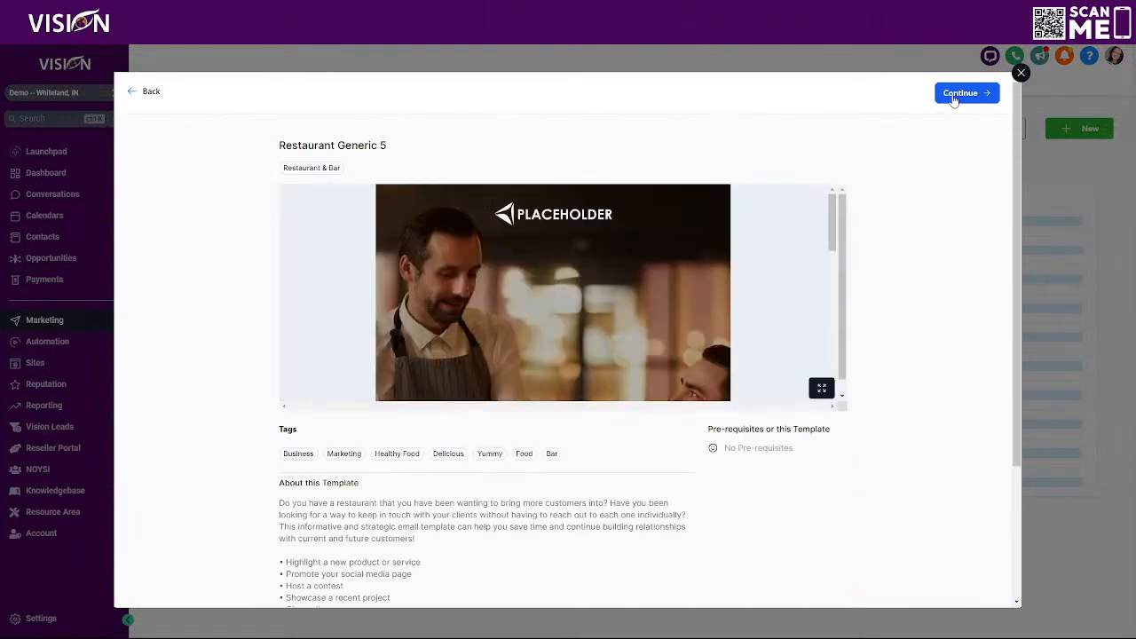
left_click(960, 92)
left_click(775, 124)
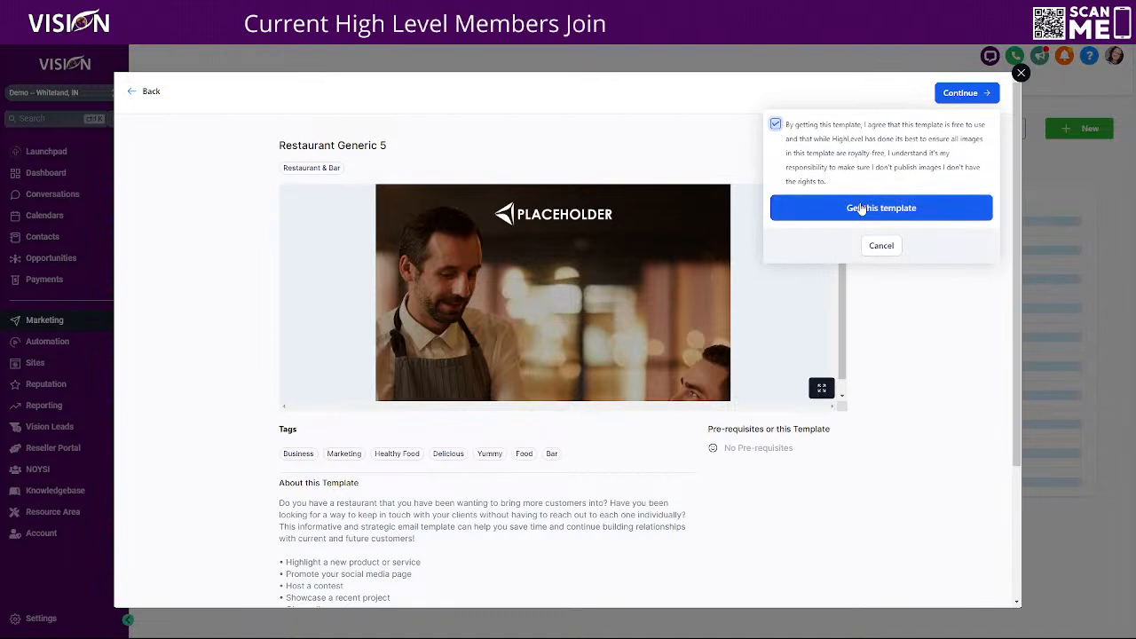
left_click(861, 208)
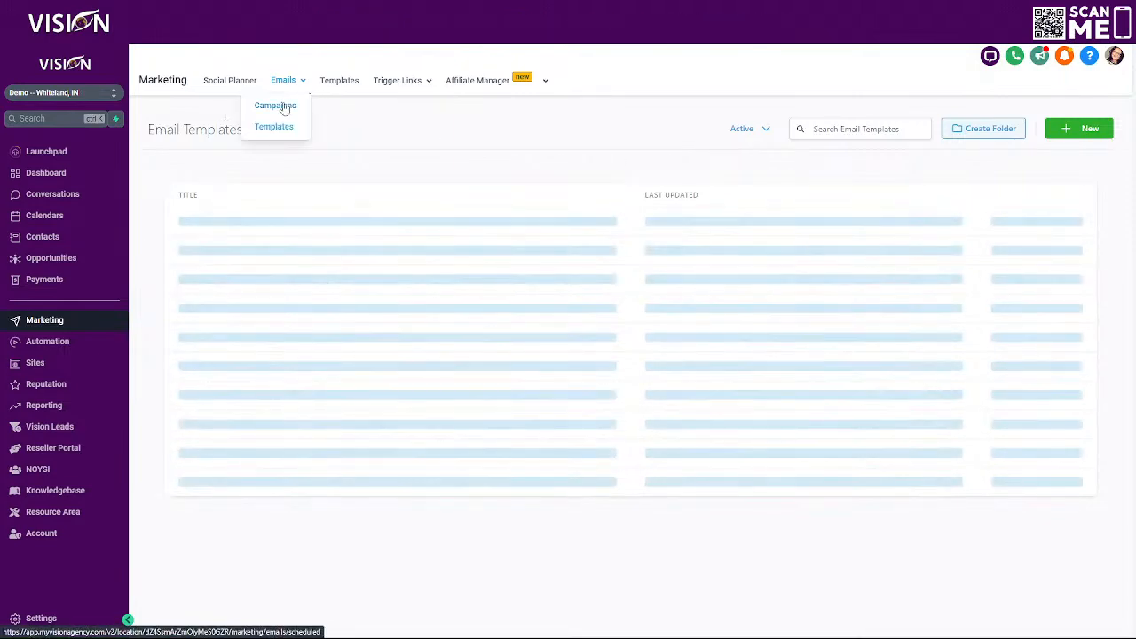
- Open the "Restaurant Generic 5" email template for editing
left_click(284, 106)
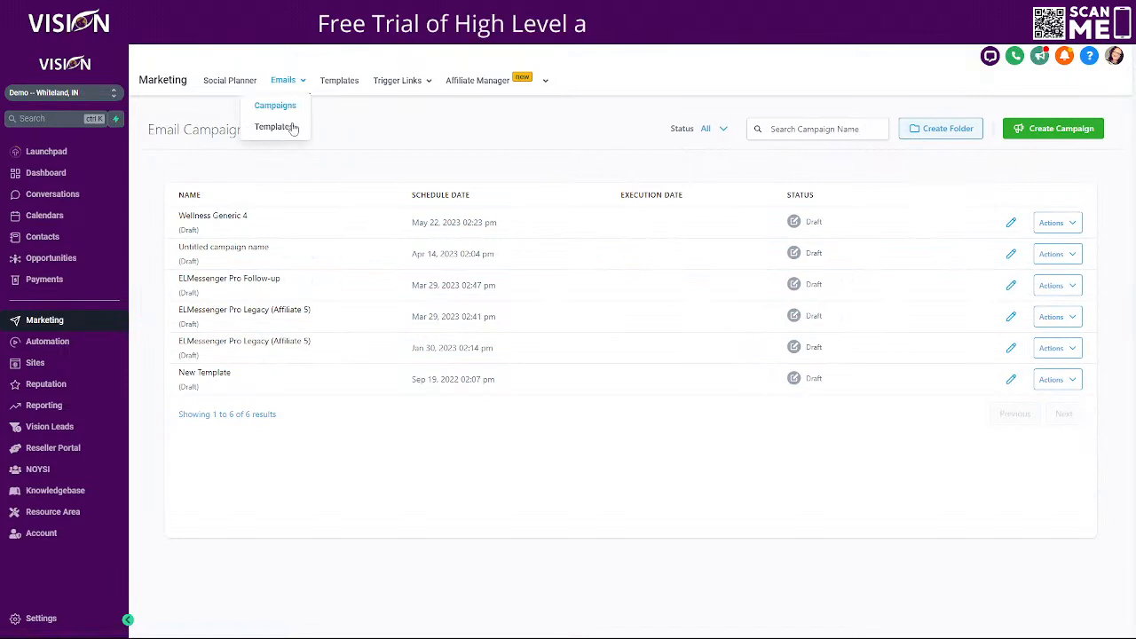
left_click(290, 126)
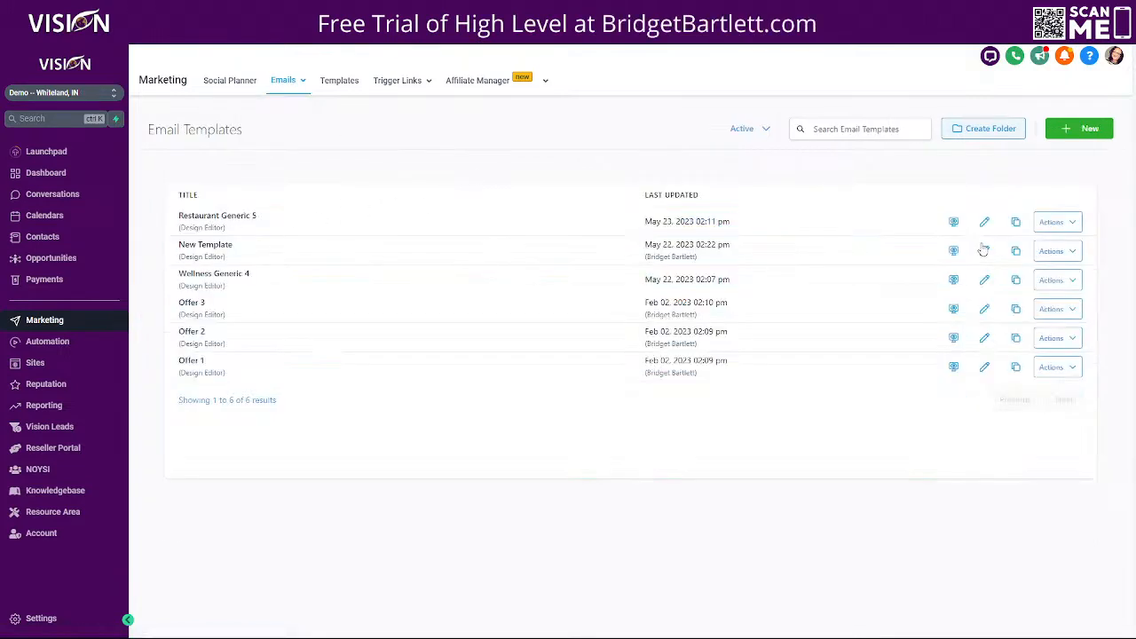
left_click(985, 222)
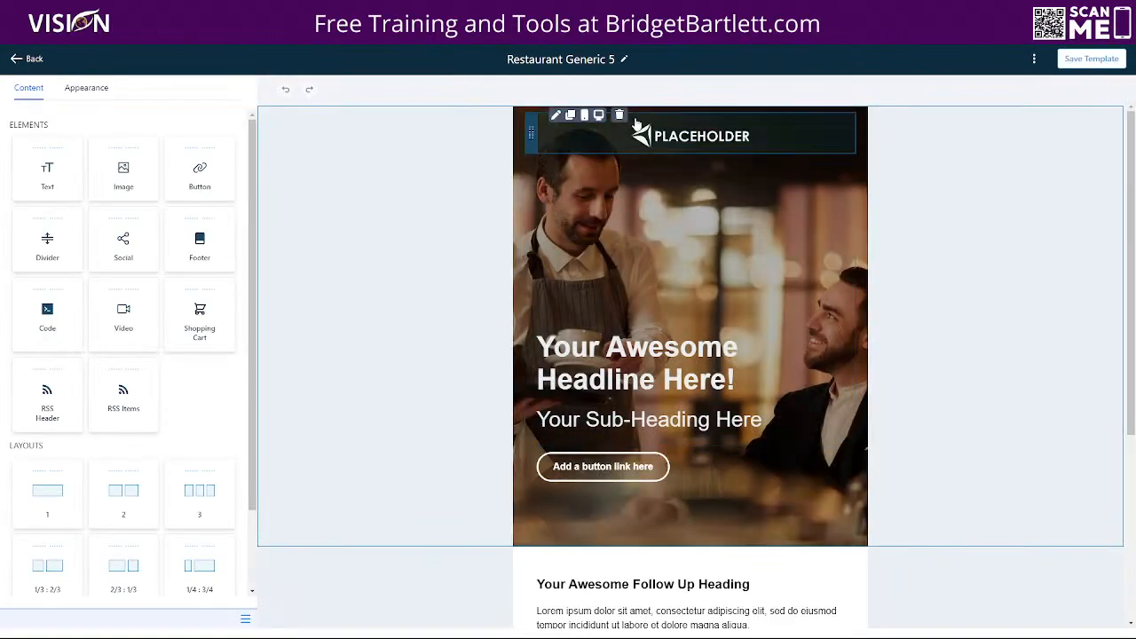
- Rename the email template to "Newsletter" and save it
left_click_drag(612, 59, 561, 57)
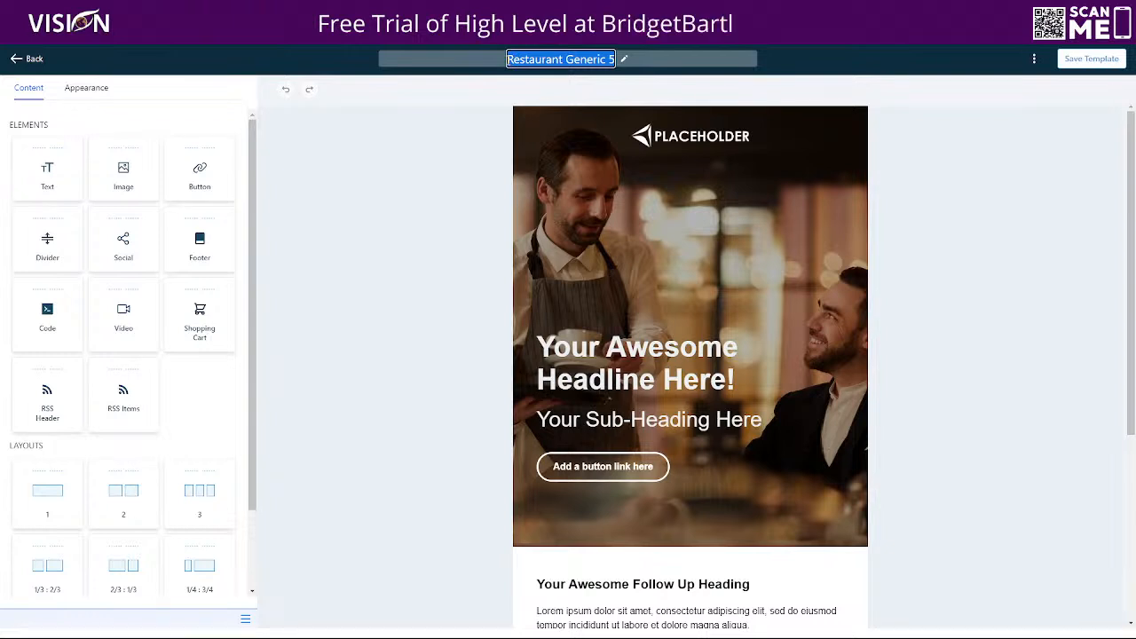
type("Newlstter")
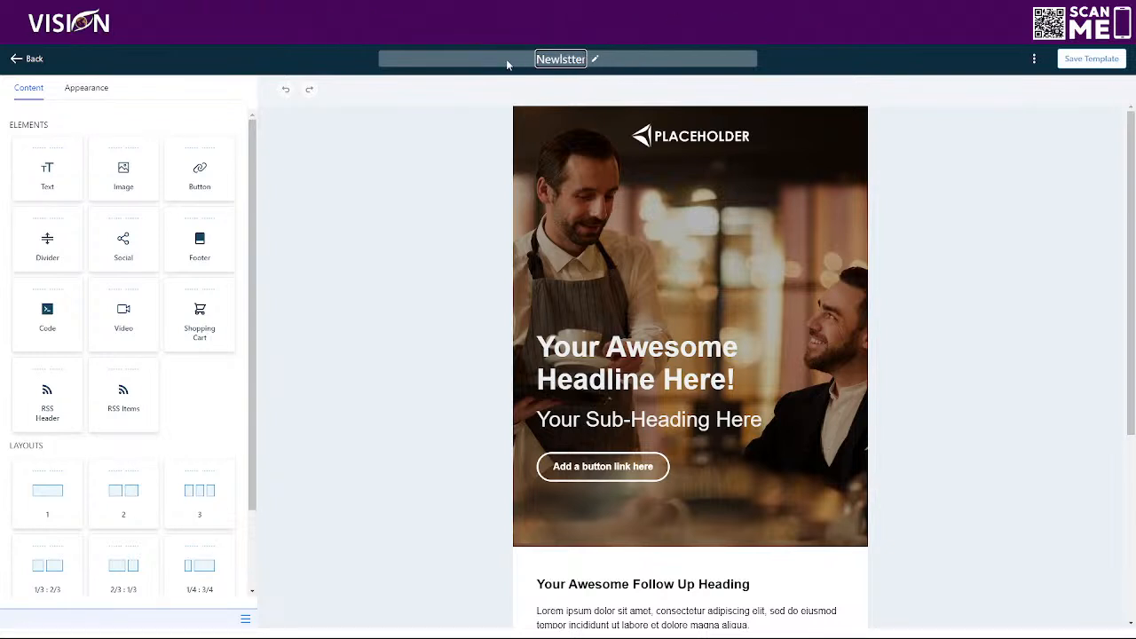
key("BackSpace")
key("BackSpace")
key("BackSpace")
key("BackSpace")
key("BackSpace")
key("BackSpace")
type("s")
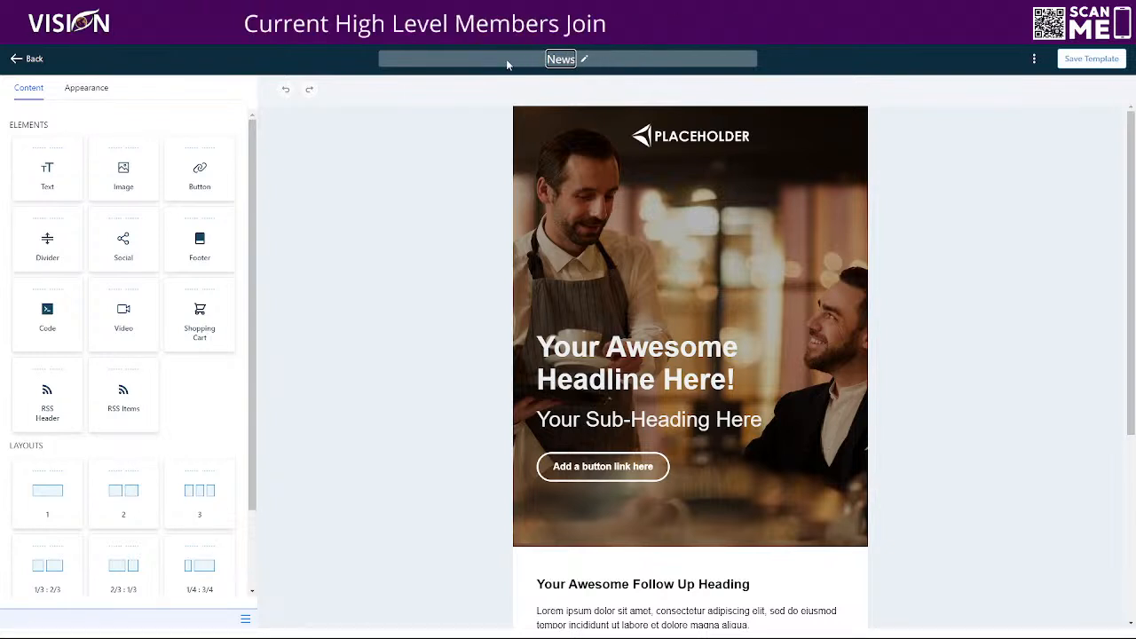
type("letter")
left_click(776, 84)
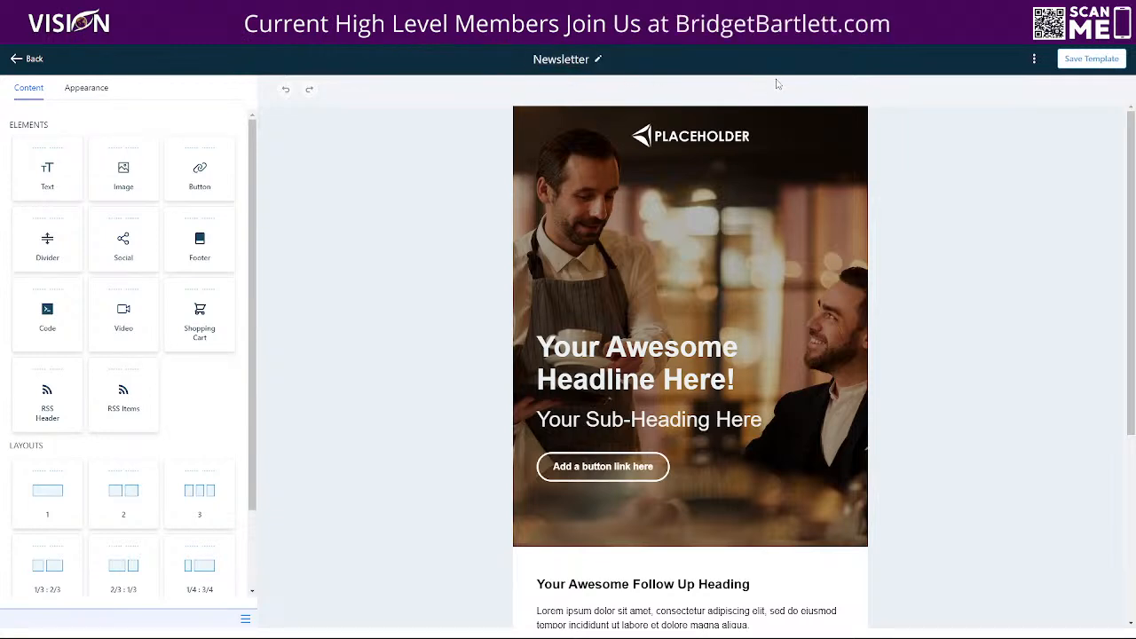
left_click(1088, 60)
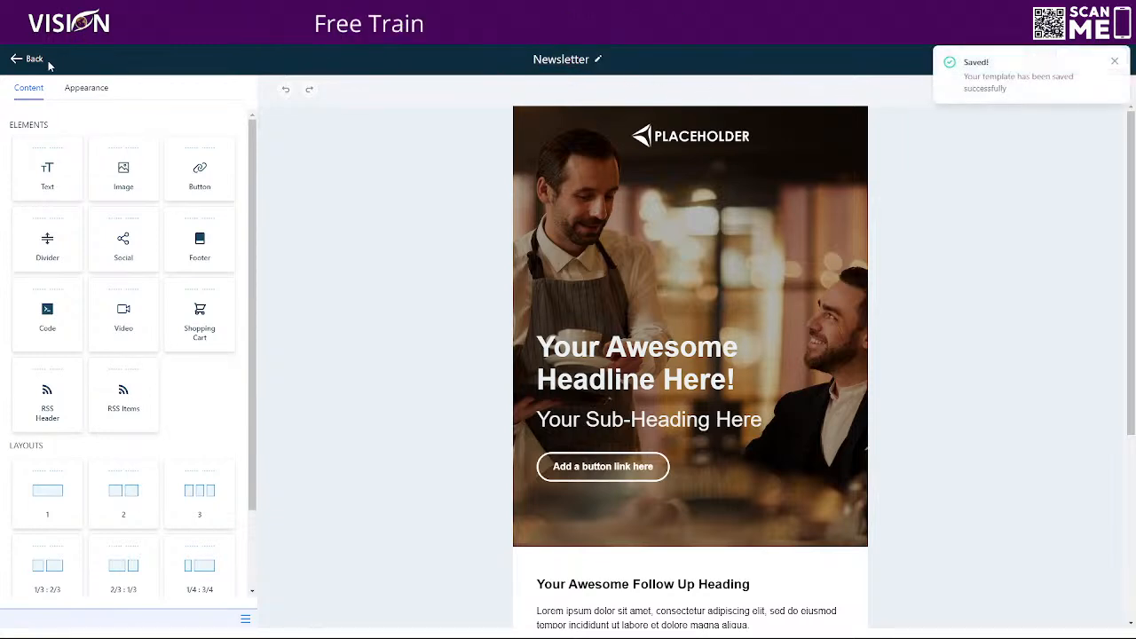
scroll(700, 355, "down", 4)
scroll(568, 401, "up", 4)
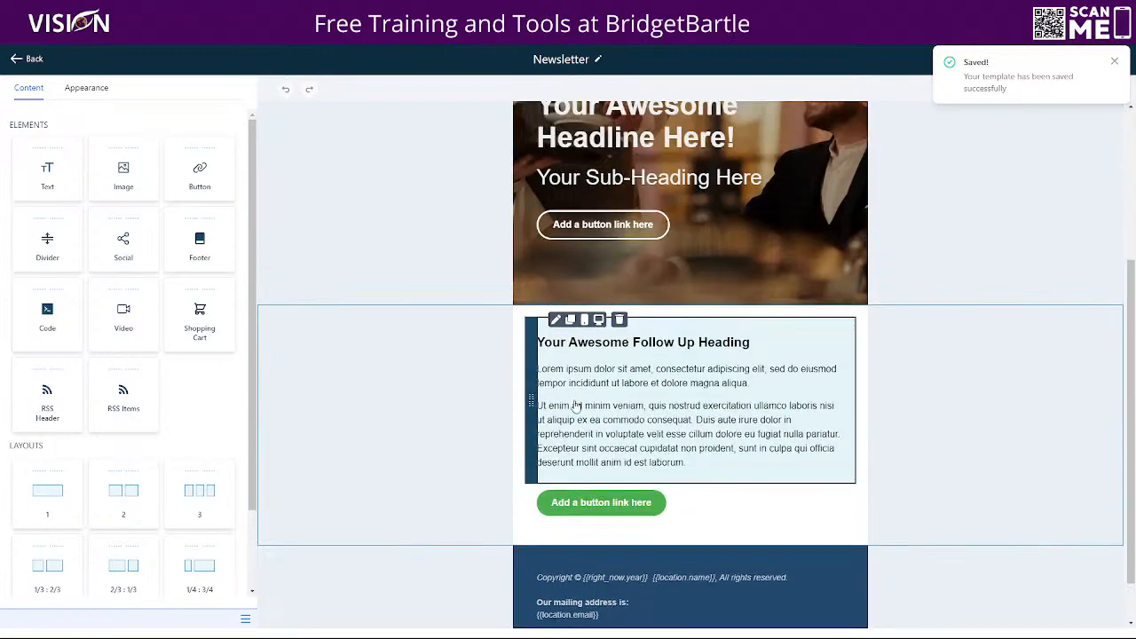
- Leave the template editor and create a new email campaign based on the "Newsletter" template
left_click(34, 60)
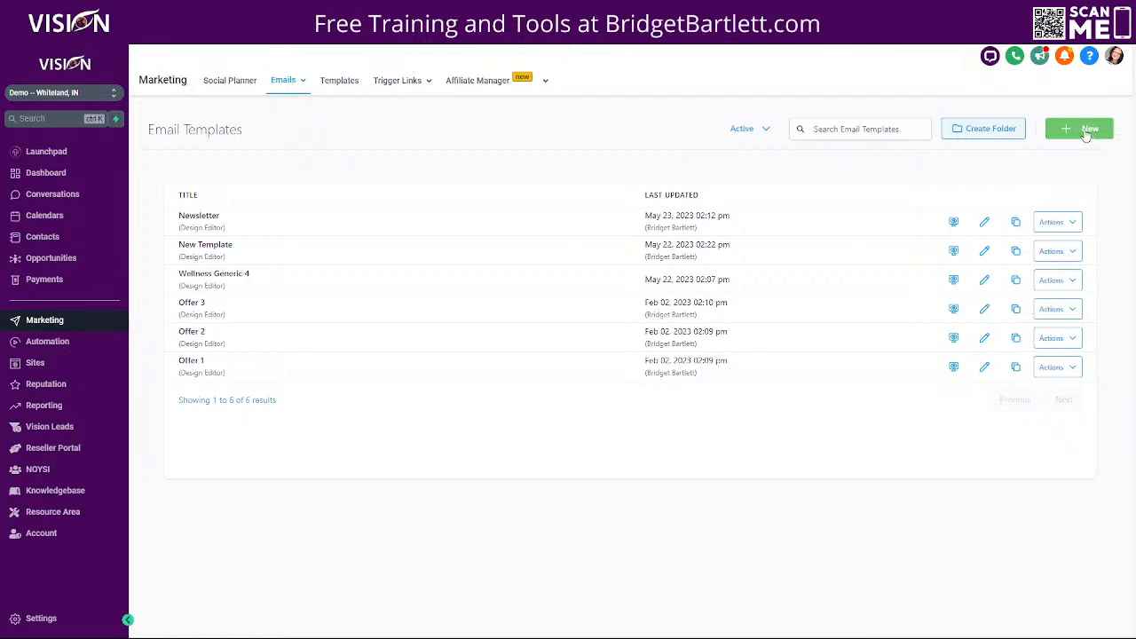
left_click(274, 103)
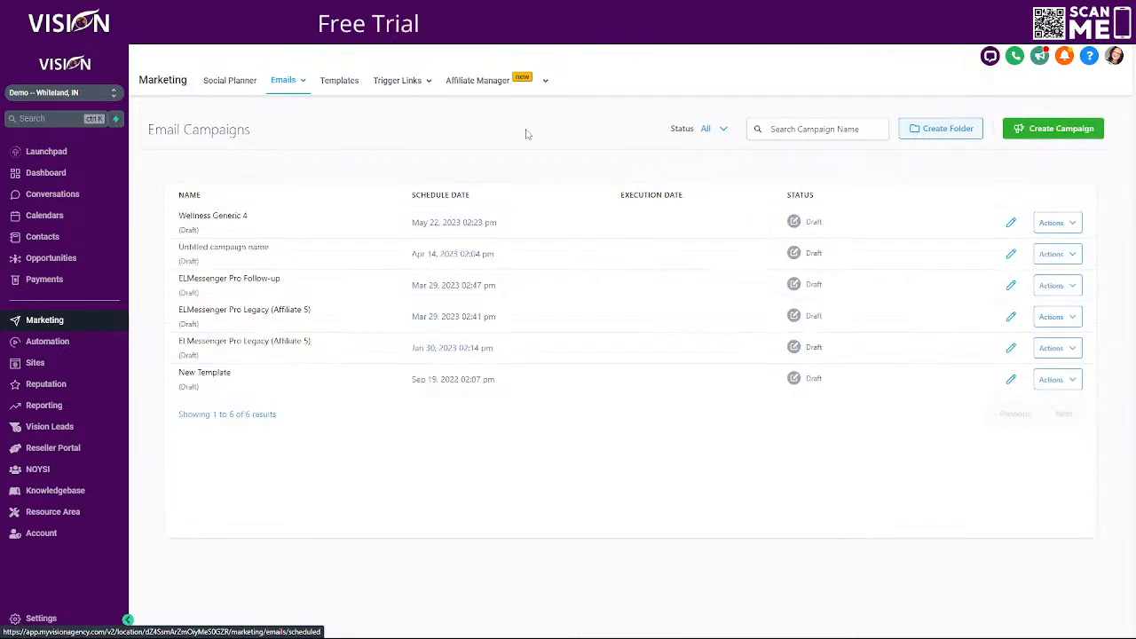
left_click(1053, 129)
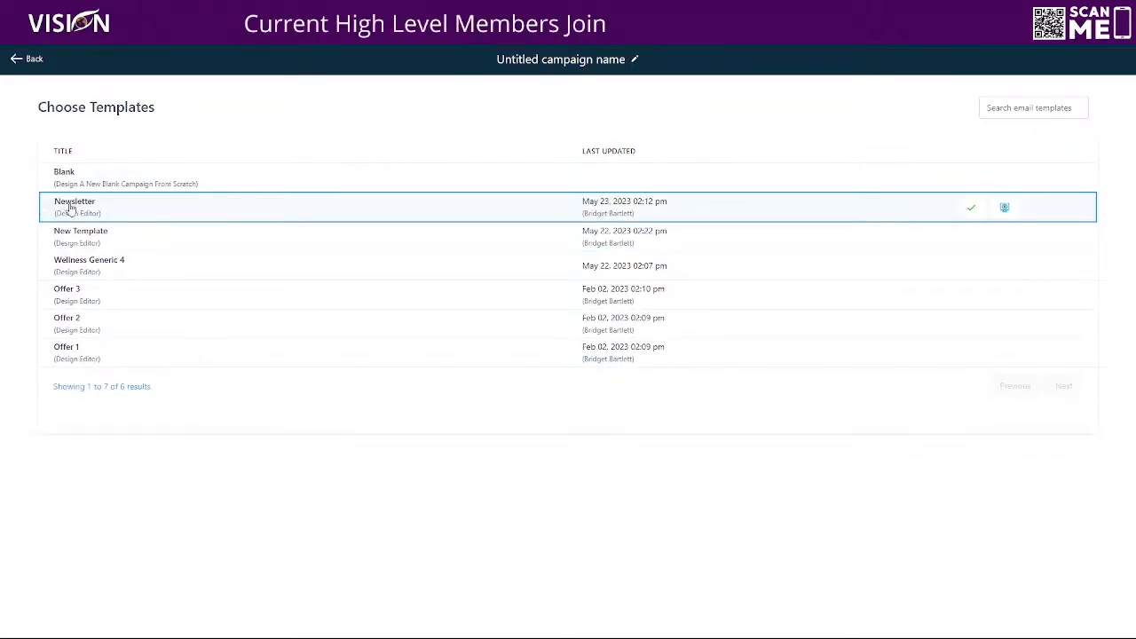
left_click(971, 211)
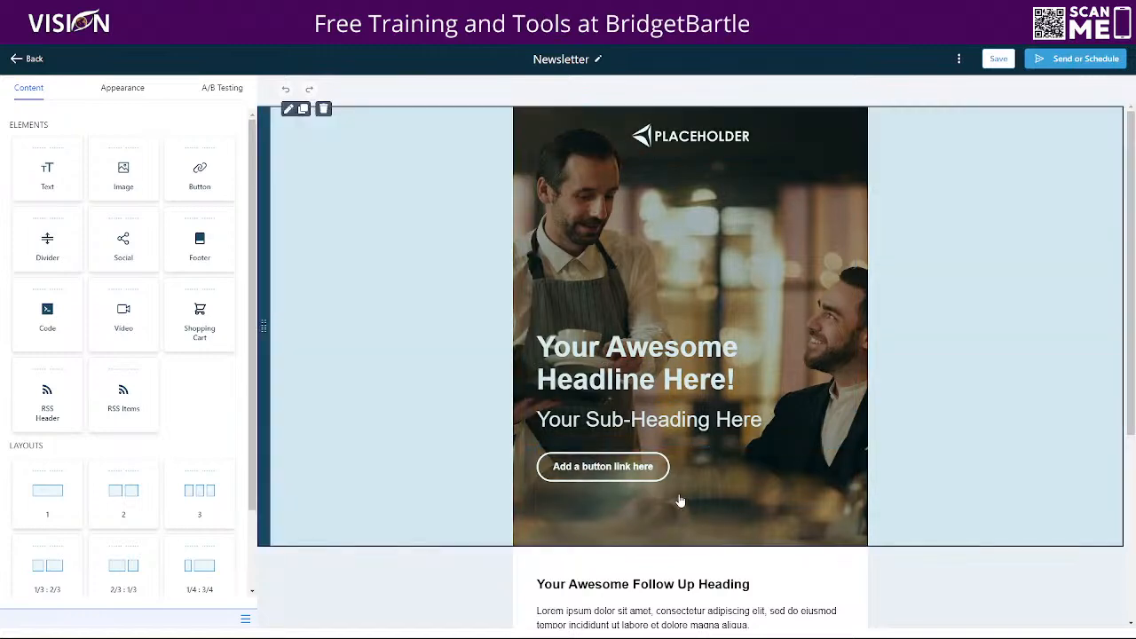
- Rename the email campaign to "Newsletter: Jan" and save it
scroll(764, 527, "down", 3)
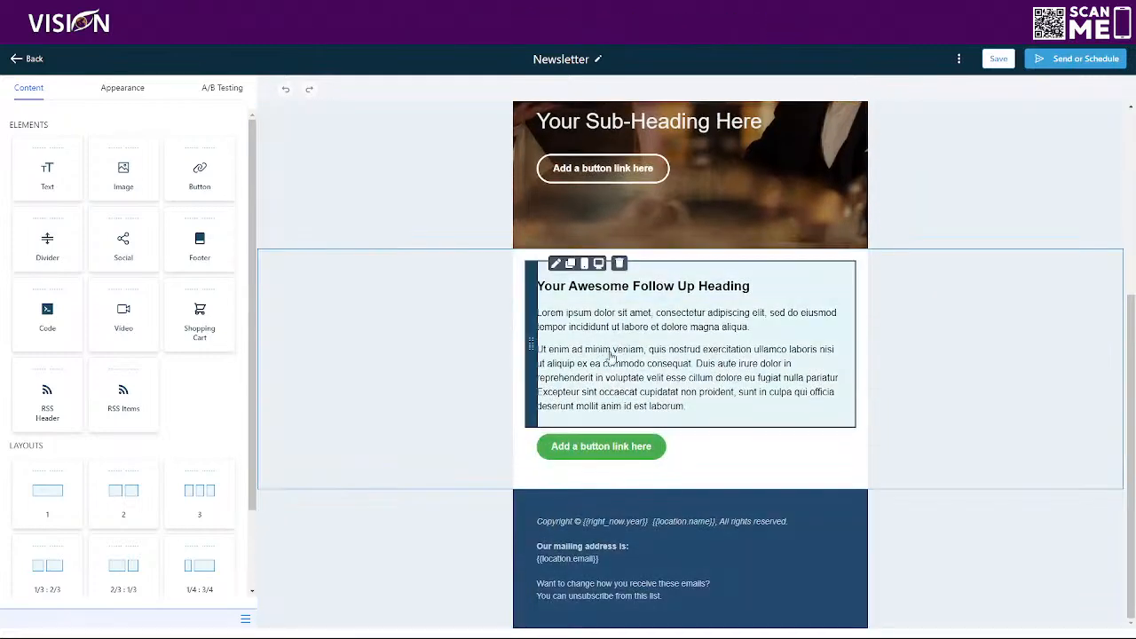
left_click(585, 59)
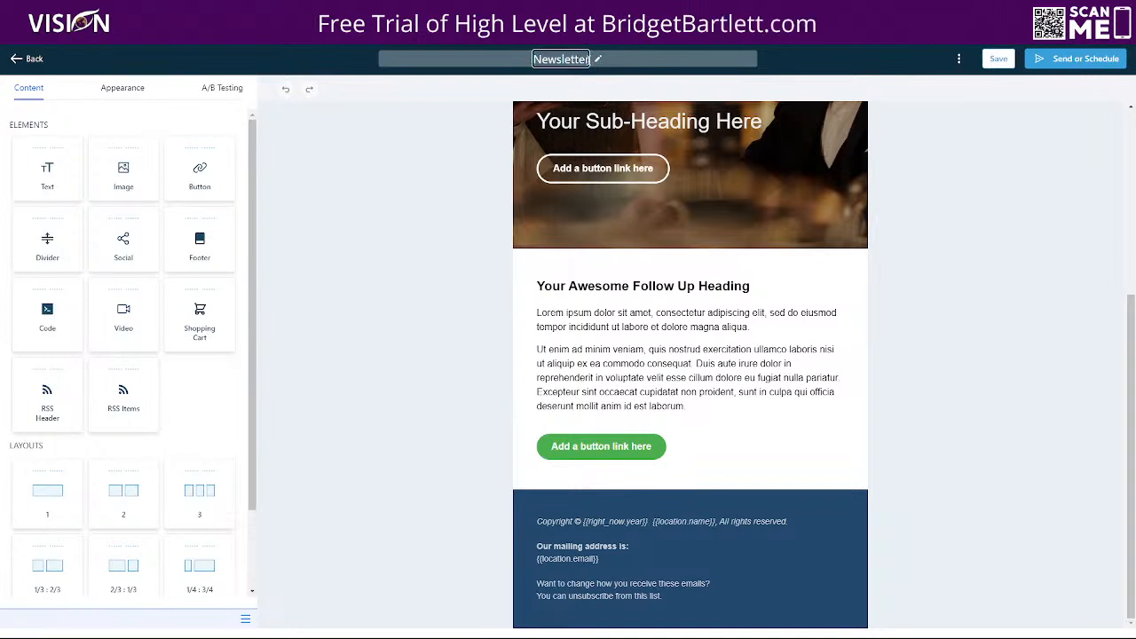
type(": Jan")
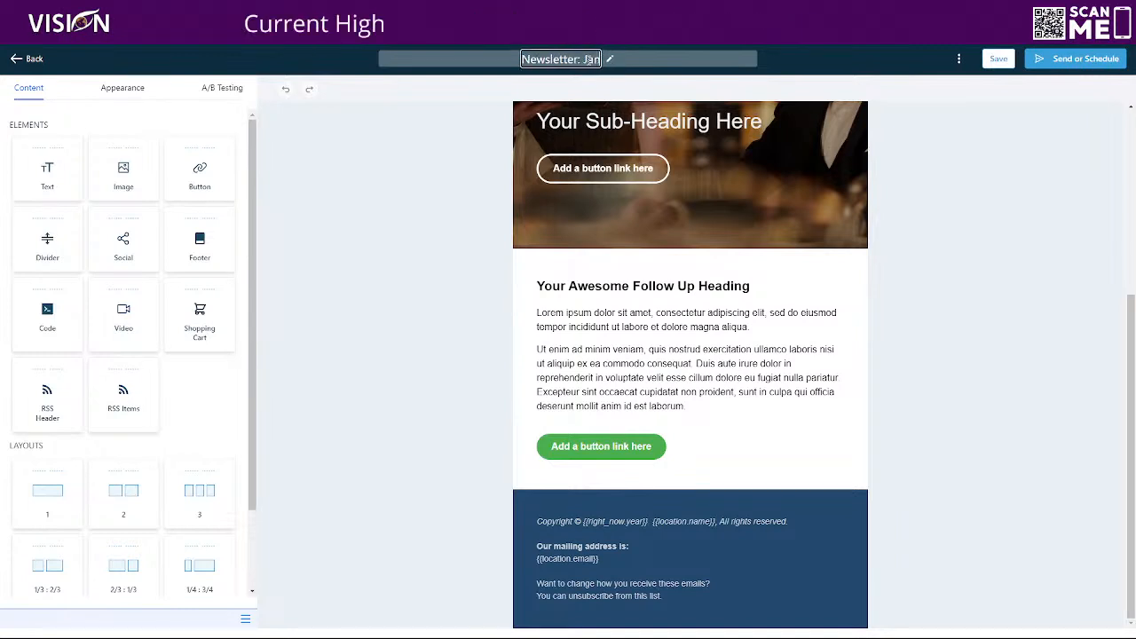
key("Return")
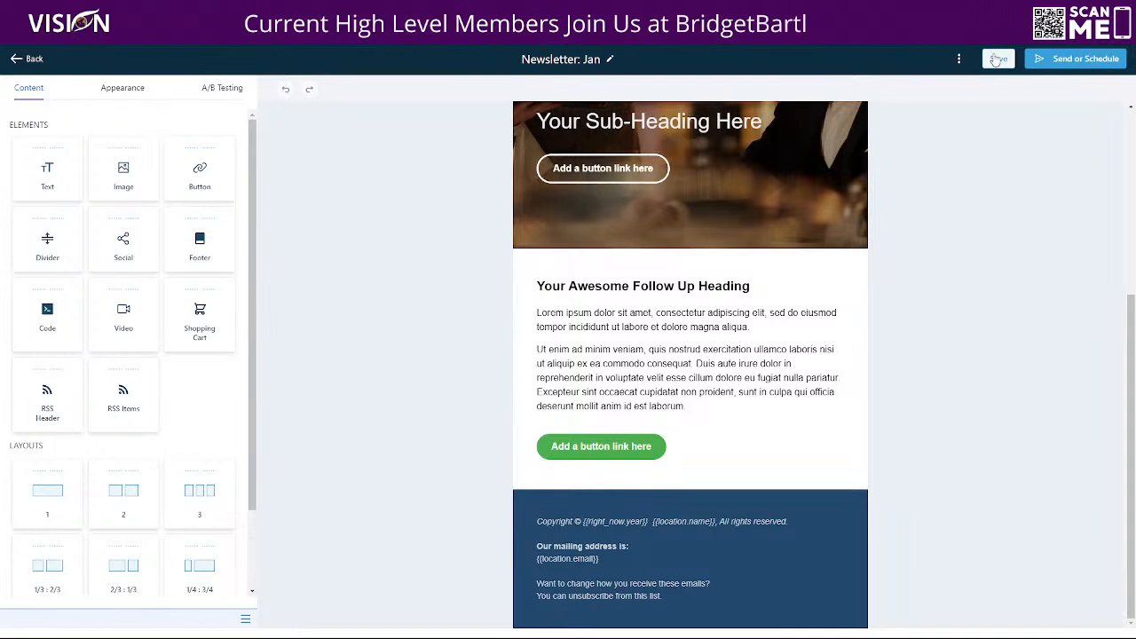
left_click(998, 59)
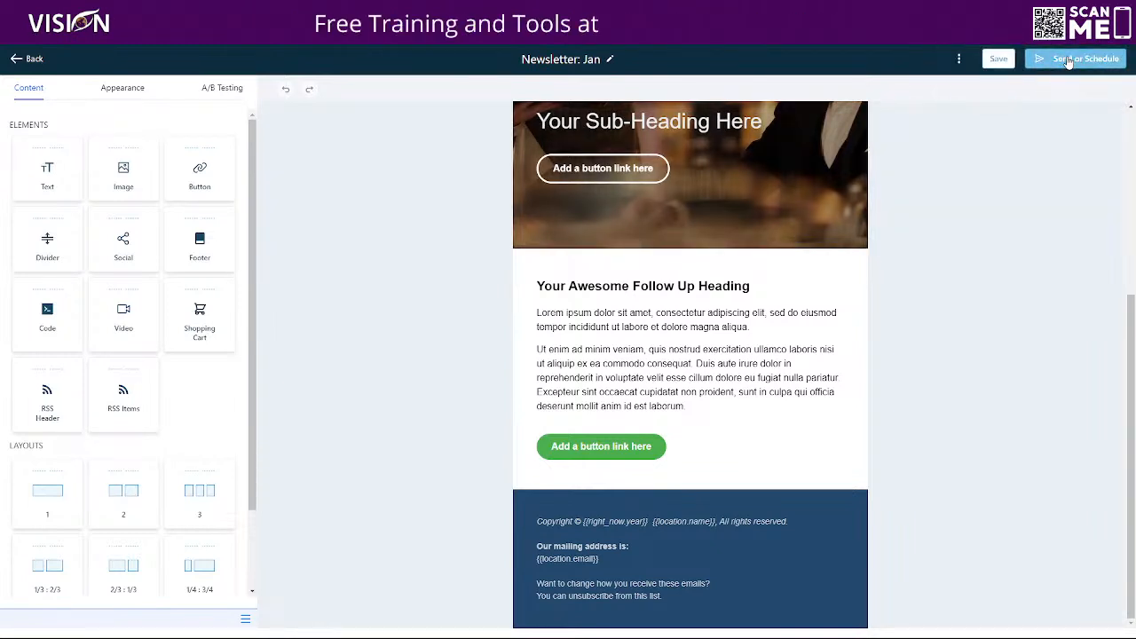
- Set the campaign to be sent on a schedule, at 2023-06-01, 10:00 AM
left_click(1069, 60)
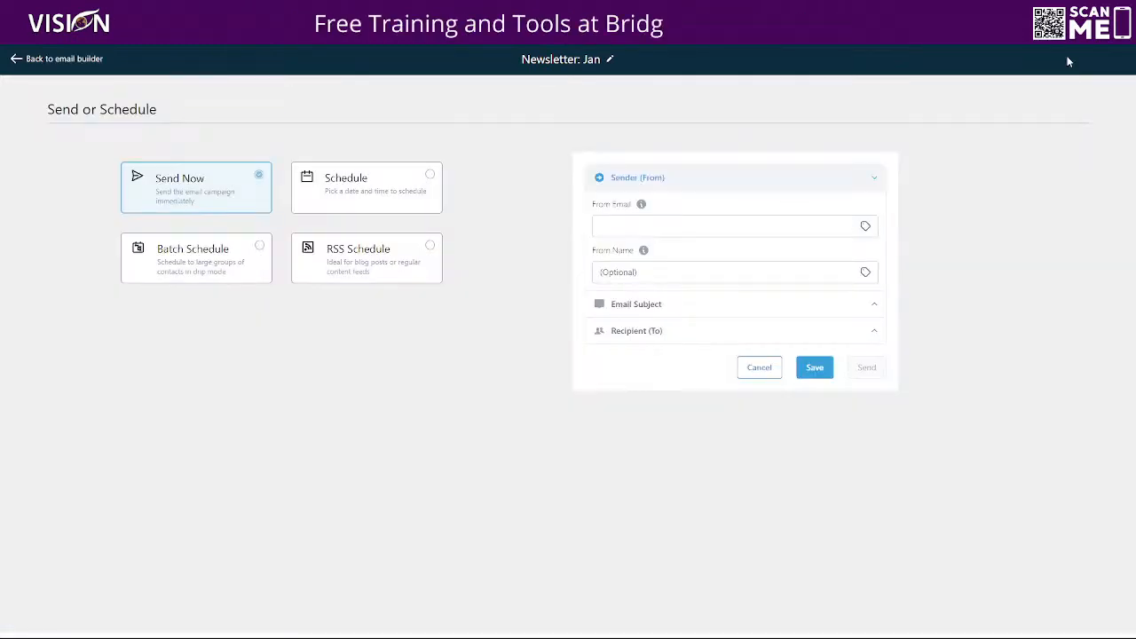
left_click(351, 190)
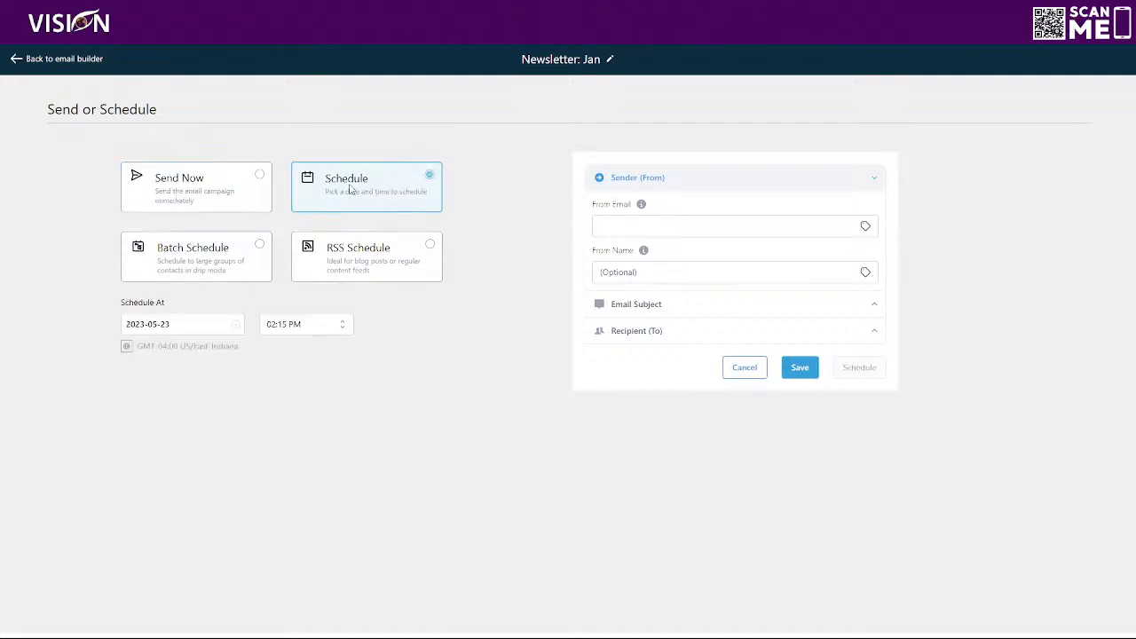
left_click(181, 324)
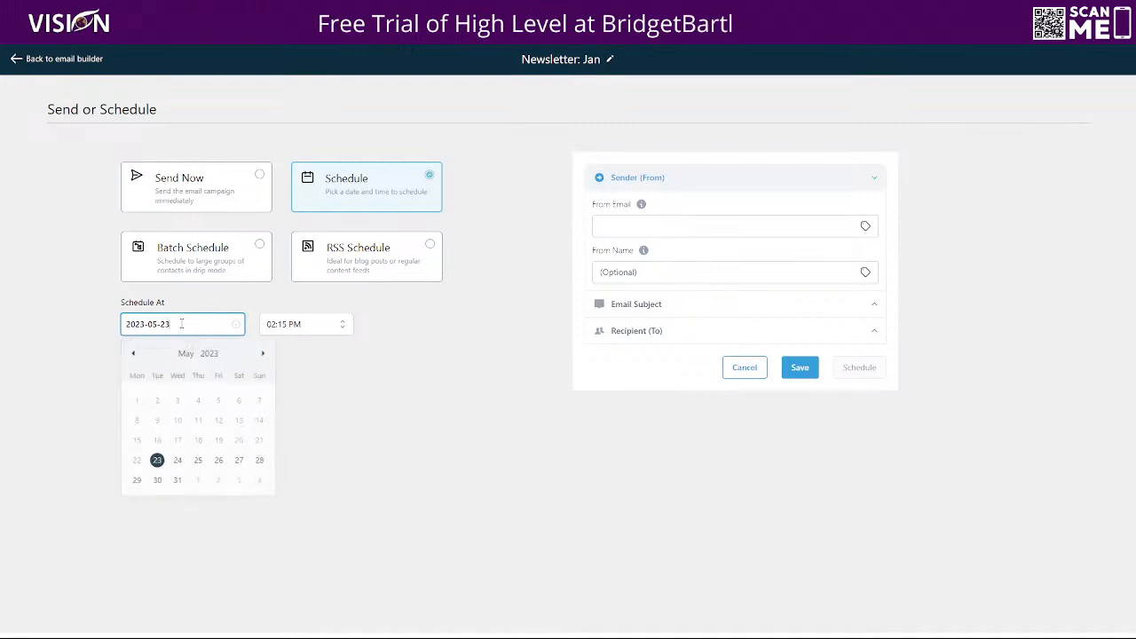
left_click(272, 354)
left_click(203, 405)
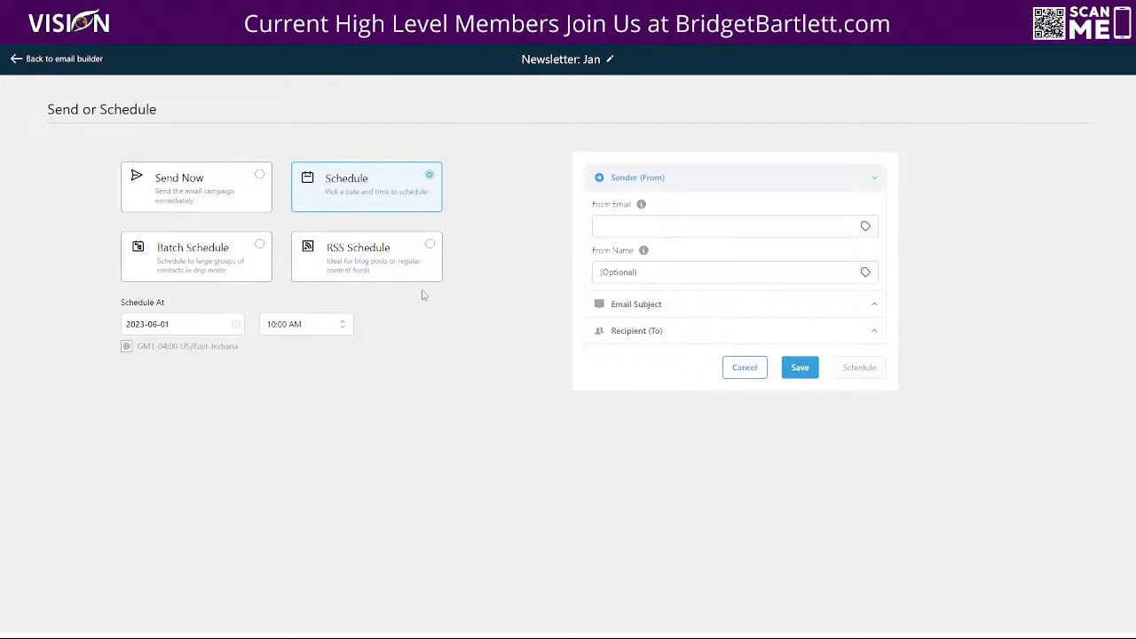
- Fill the campaign's From Email with the account email custom value, {{location.email}}
left_click(637, 227)
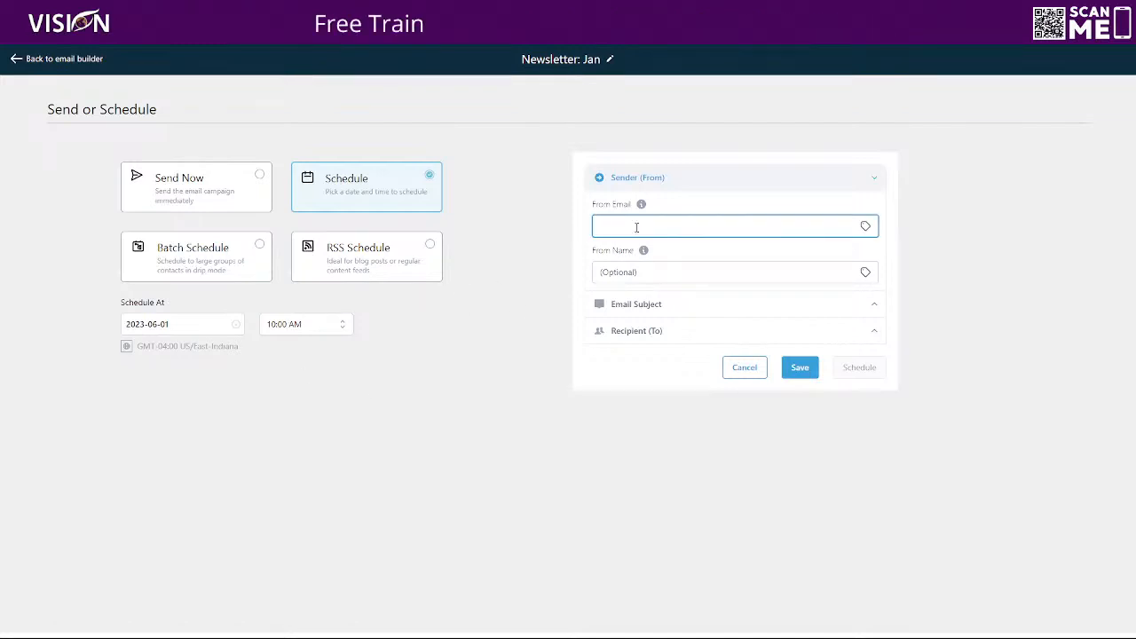
left_click(867, 226)
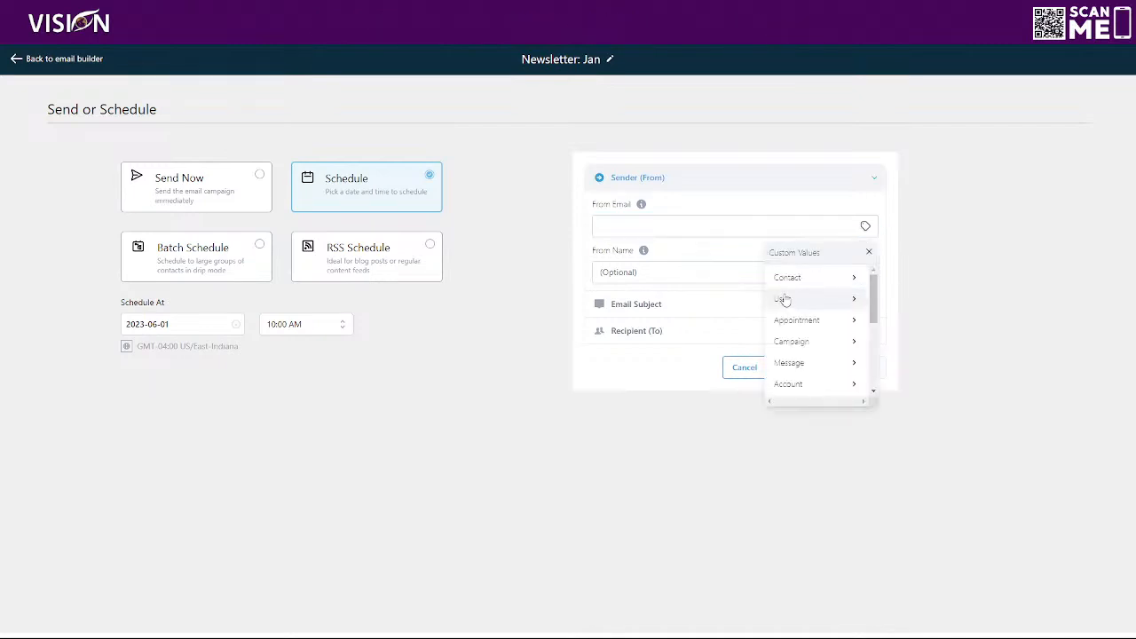
scroll(816, 351, "down", 5)
scroll(799, 346, "up", 4)
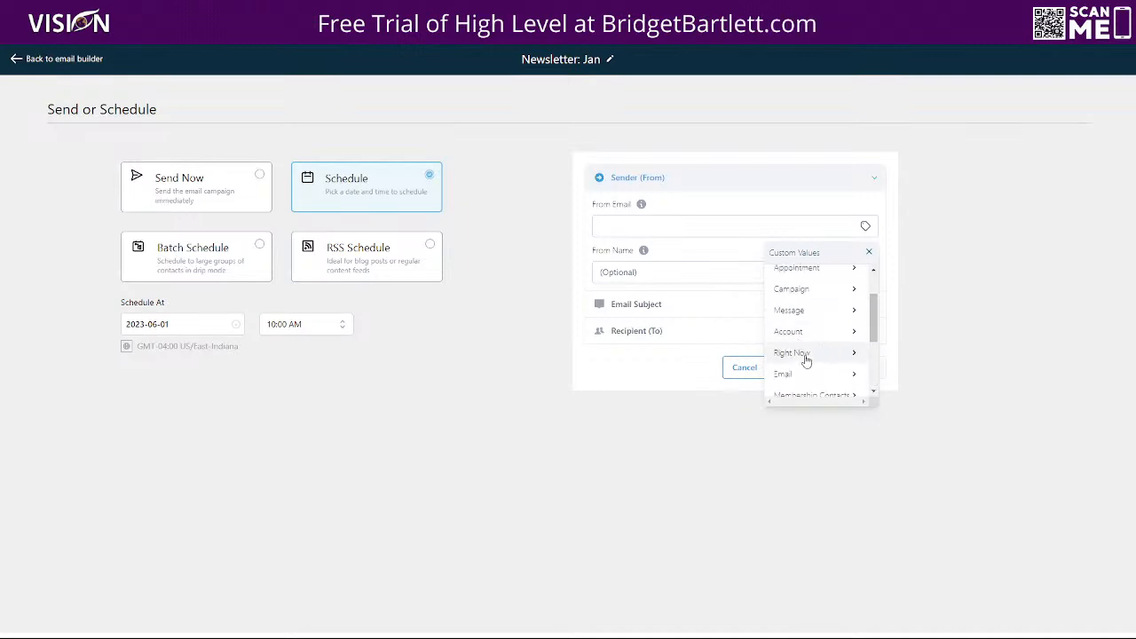
left_click(802, 337)
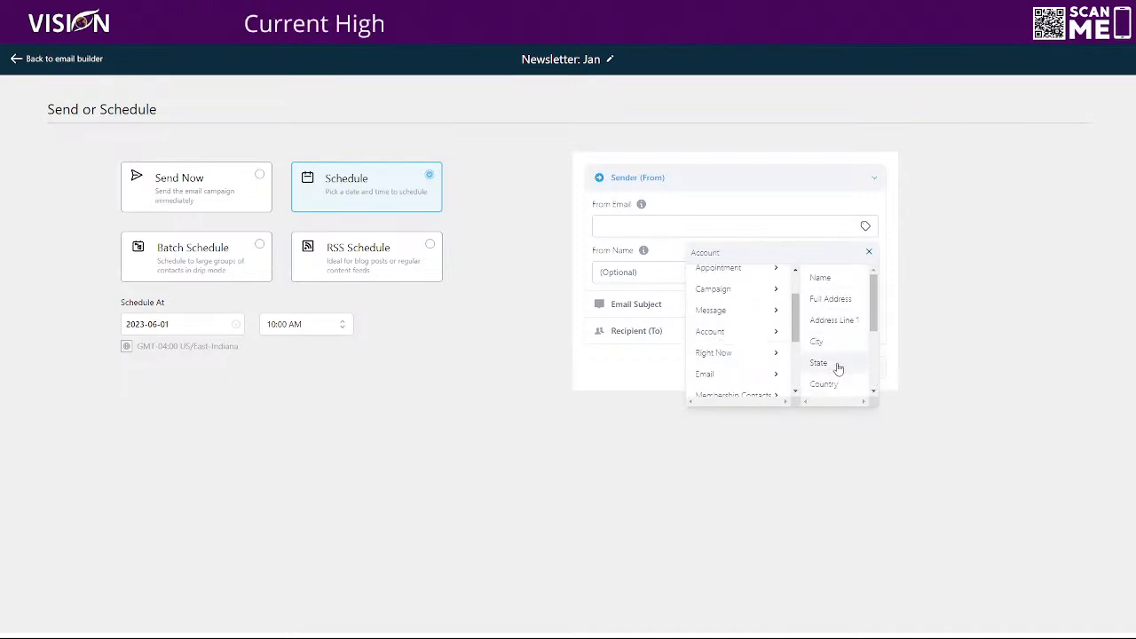
scroll(835, 350, "down", 2)
left_click(832, 313)
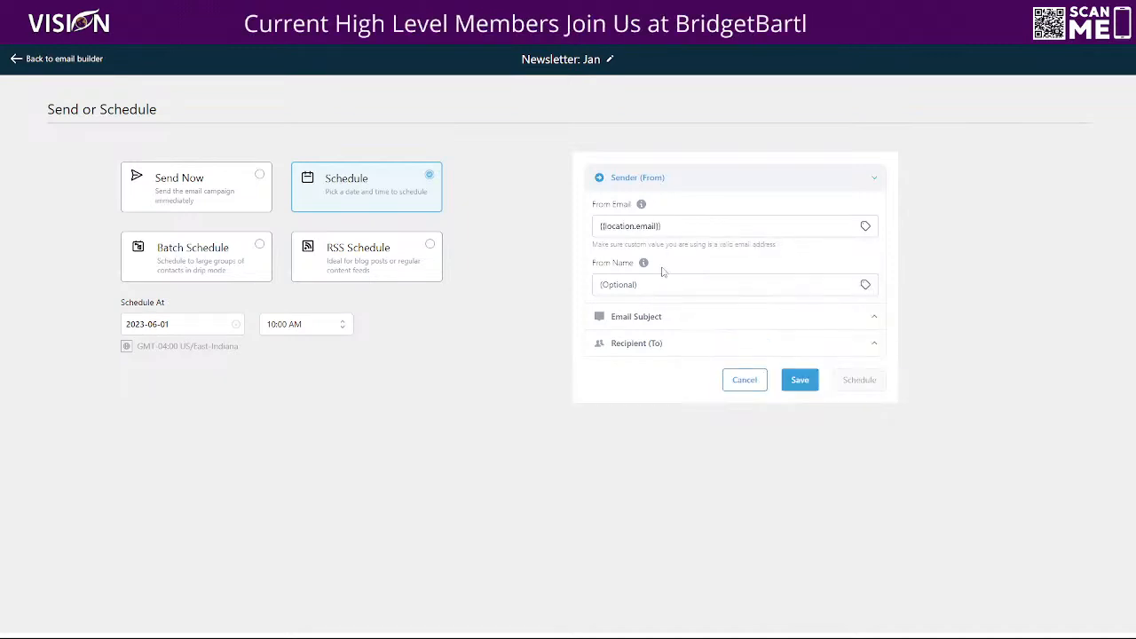
- Fill the campaign's From Name with the account name custom value, {{location.name}}
left_click(865, 285)
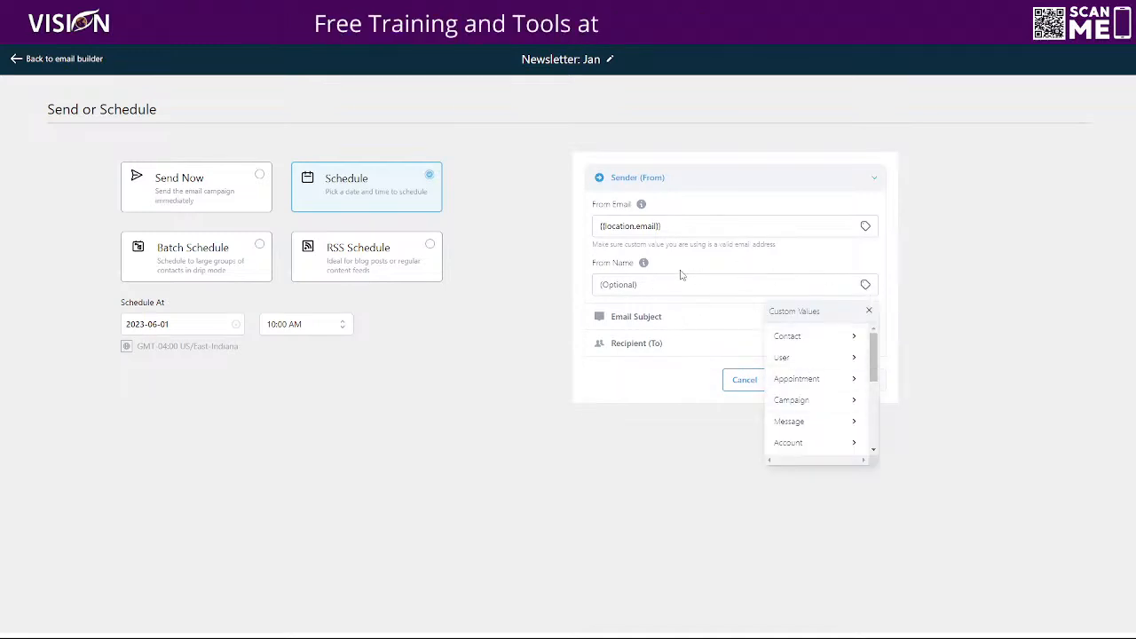
scroll(821, 395, "down", 3)
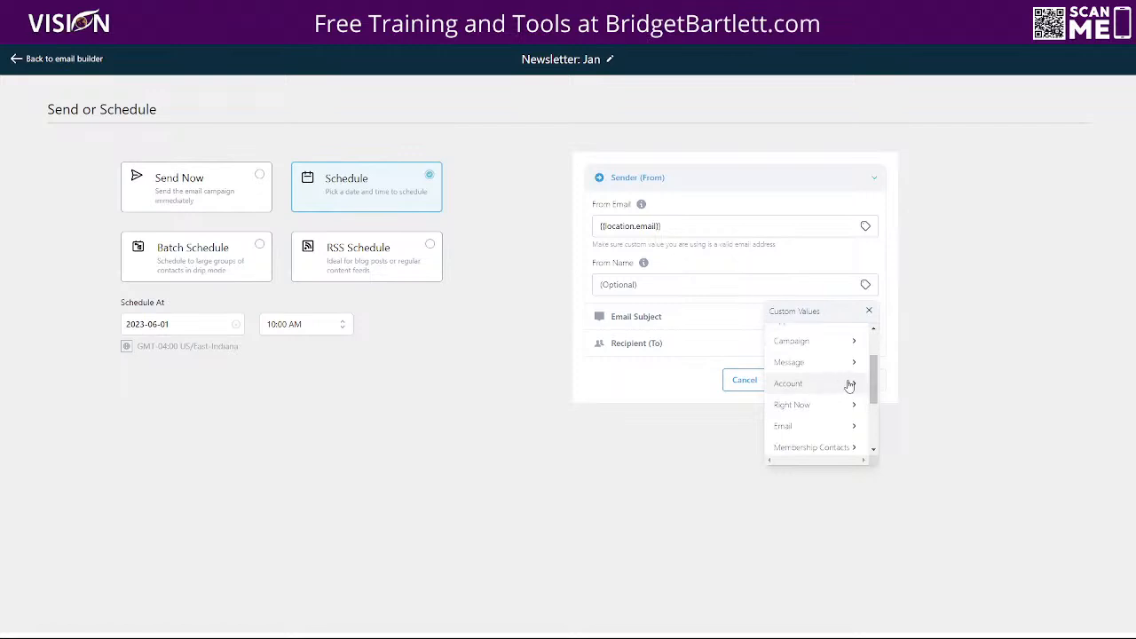
left_click(850, 385)
left_click(832, 340)
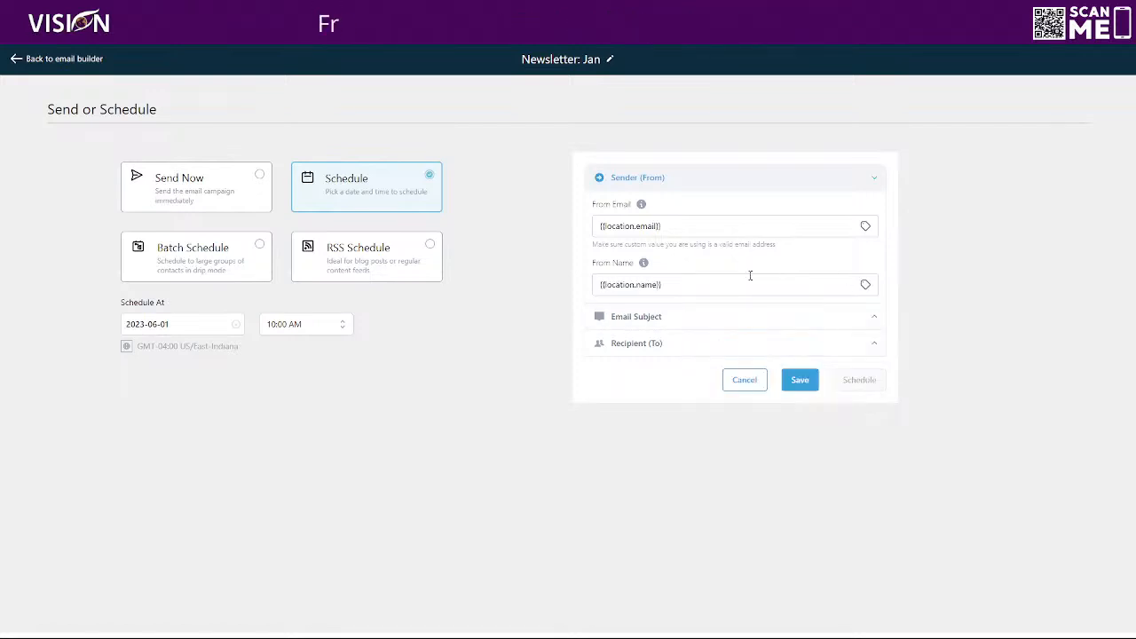
- Set the campaign's email subject line to "Here is the Newsletter for Jan"
left_click(648, 321)
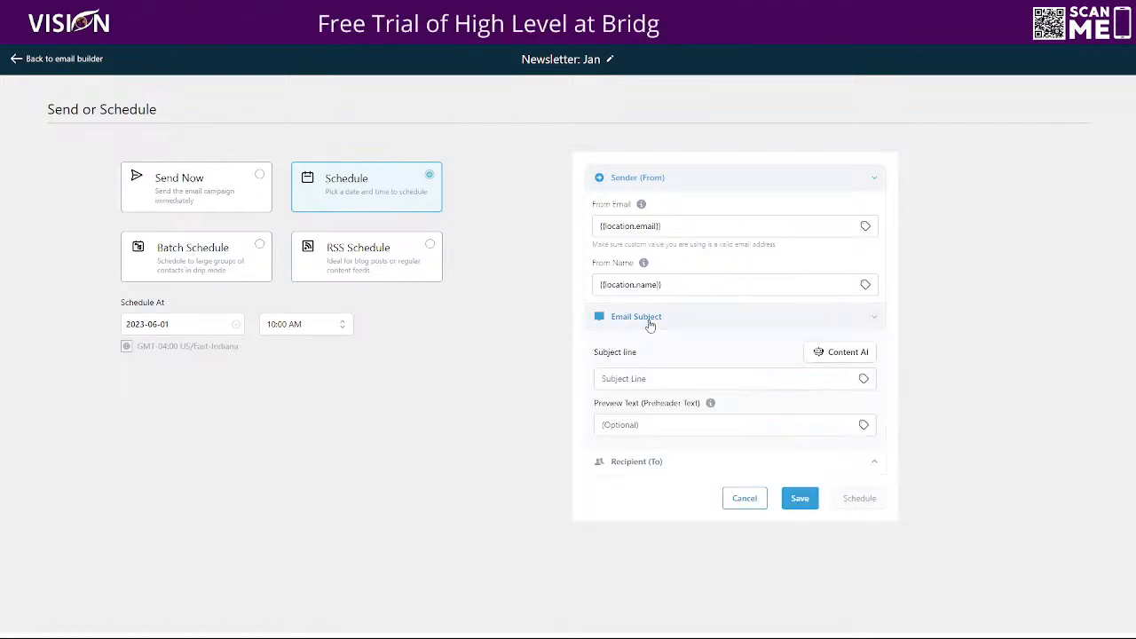
left_click(634, 380)
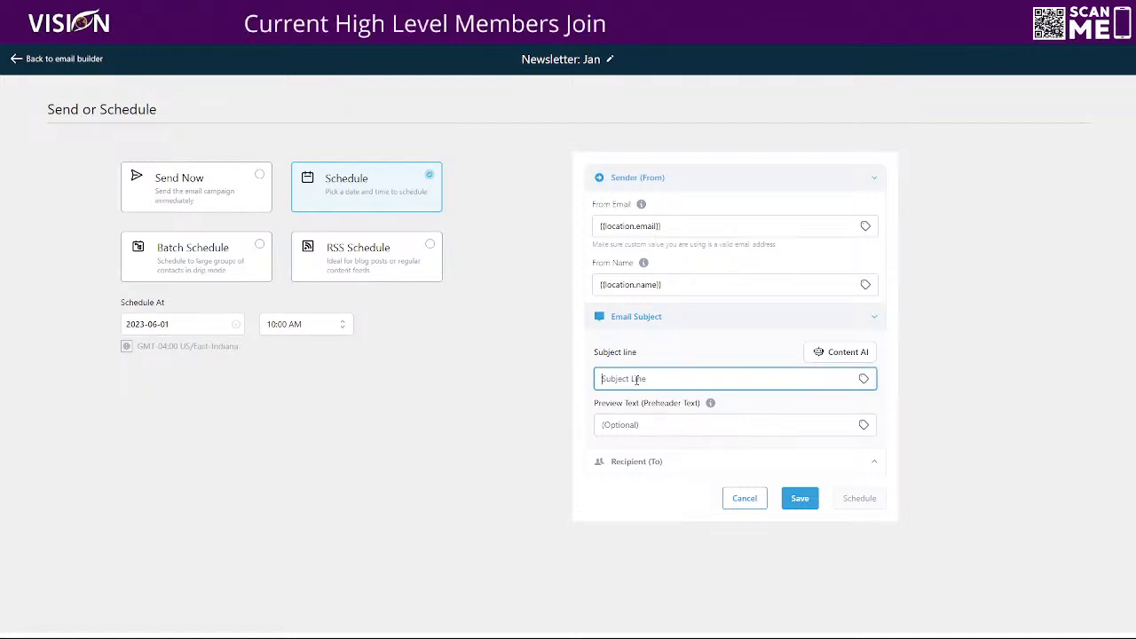
type("Here is")
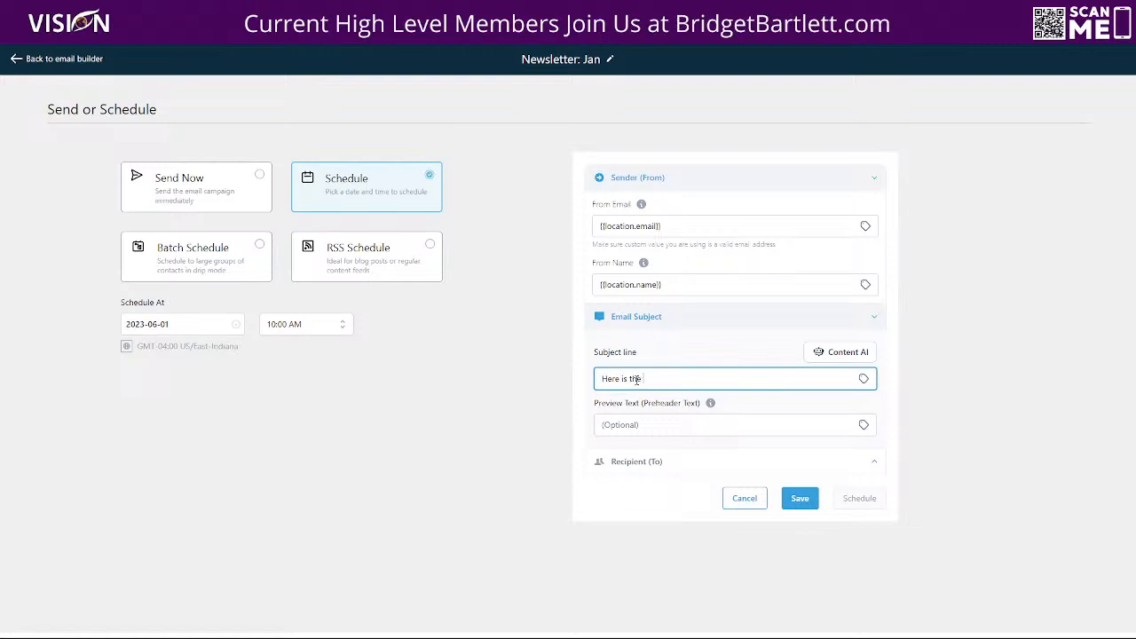
type(" the Newslett")
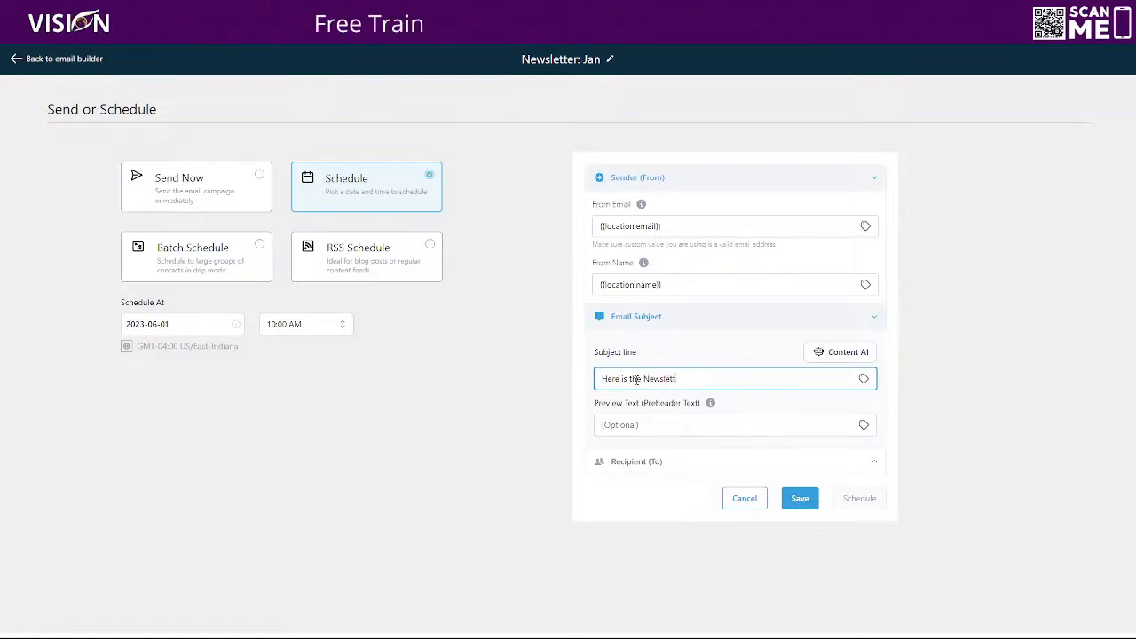
type("er for h")
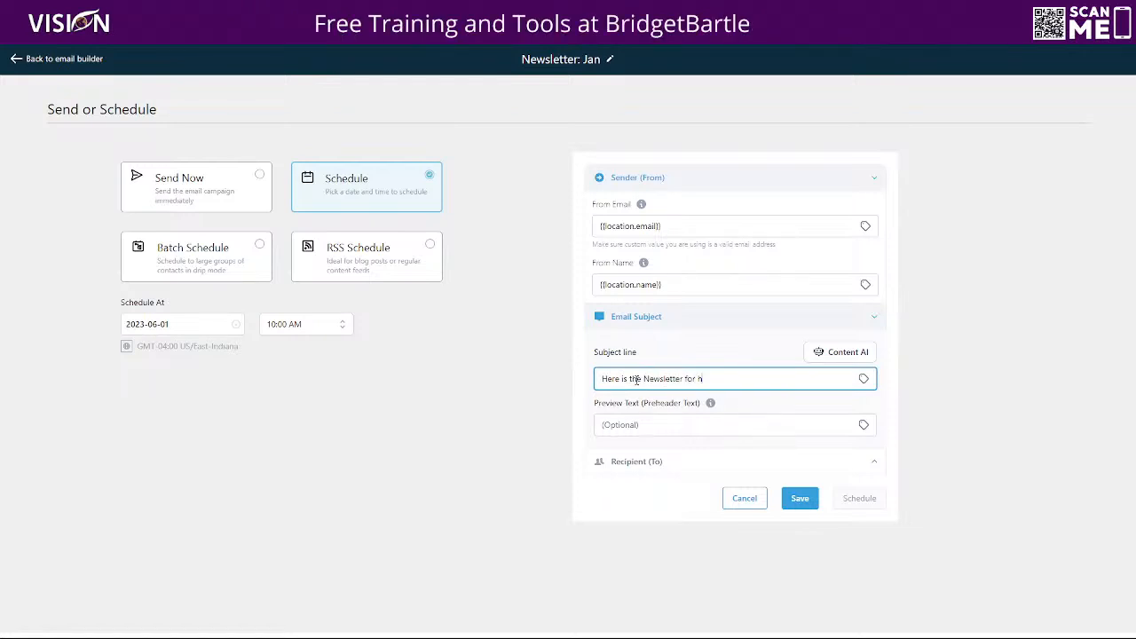
- Set the email's preview text to "This is such an amazing tip that you have to check out..."
left_click(616, 425)
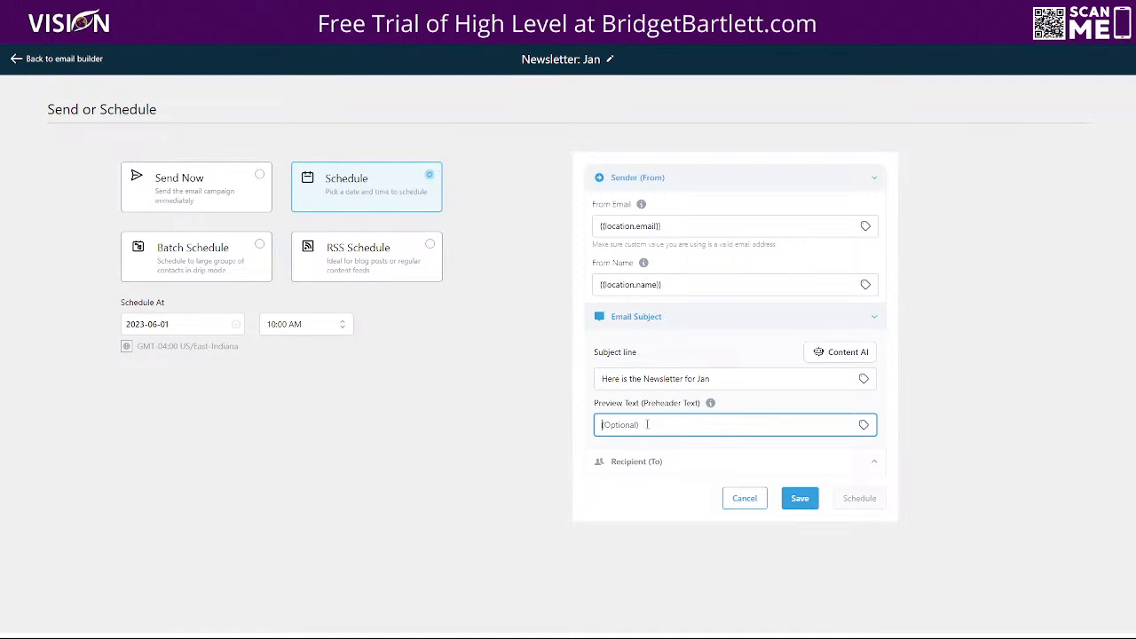
type("This is ")
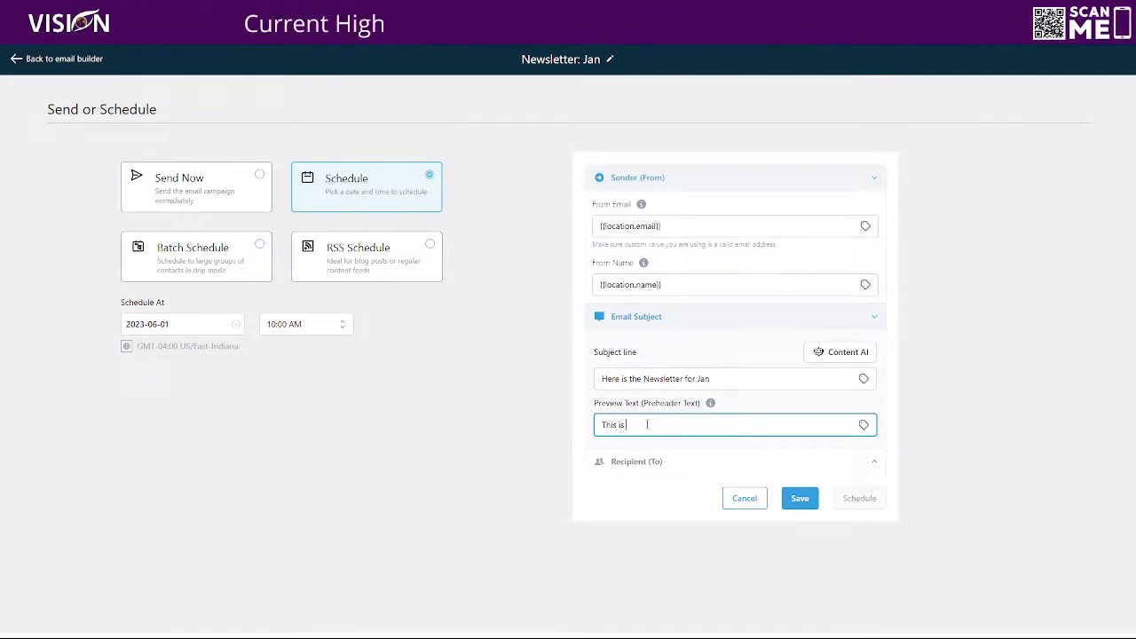
type("such an")
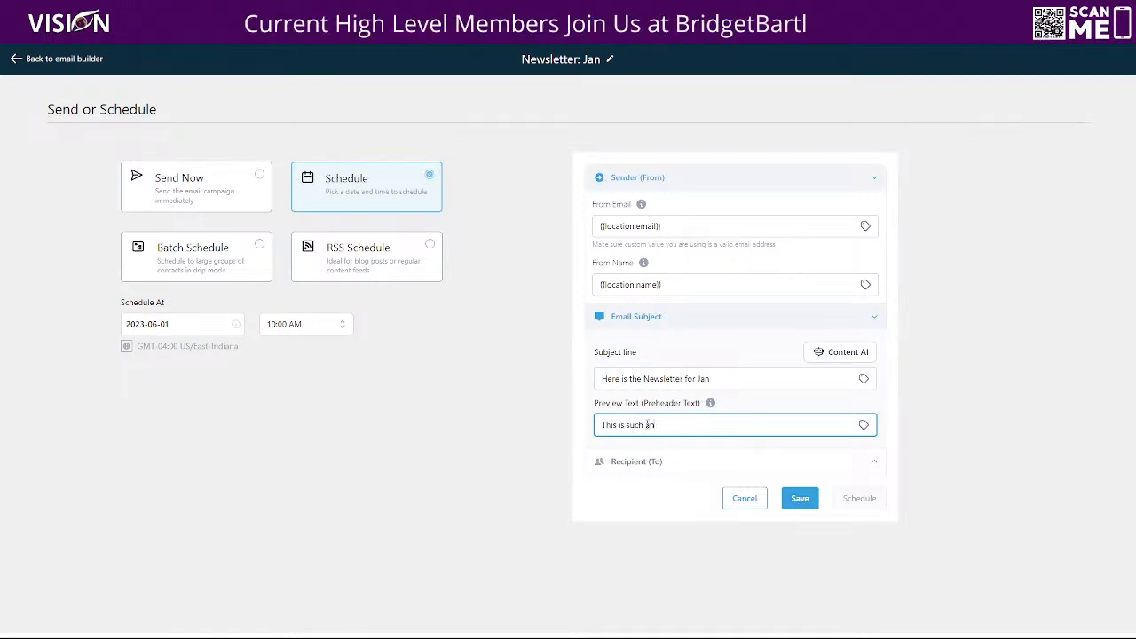
type(" amazing tip that you")
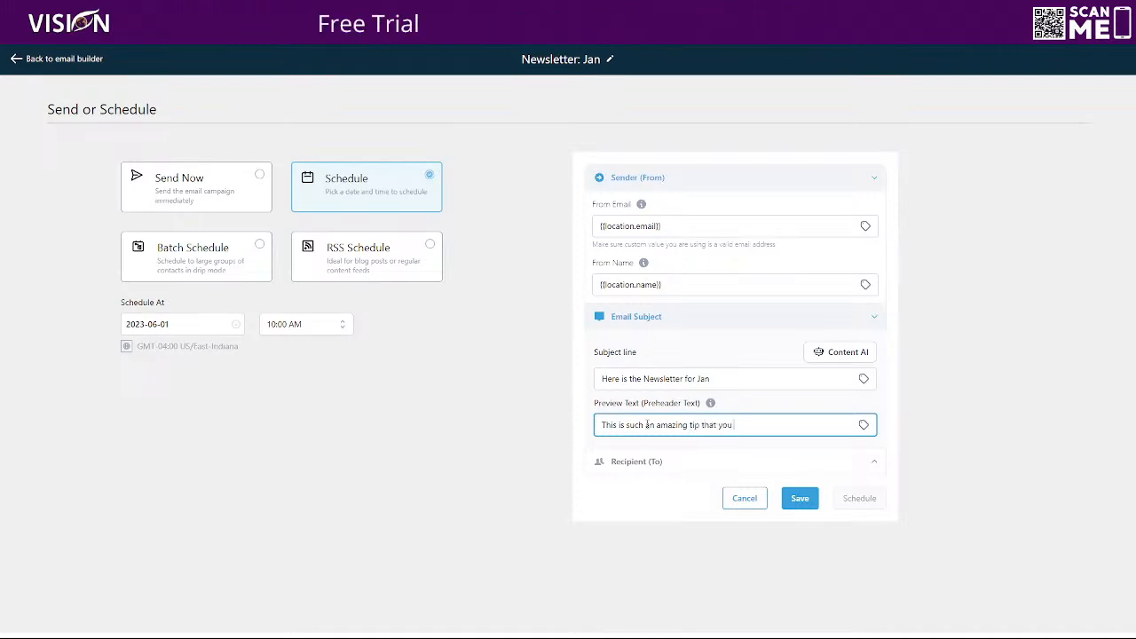
type(" have to check")
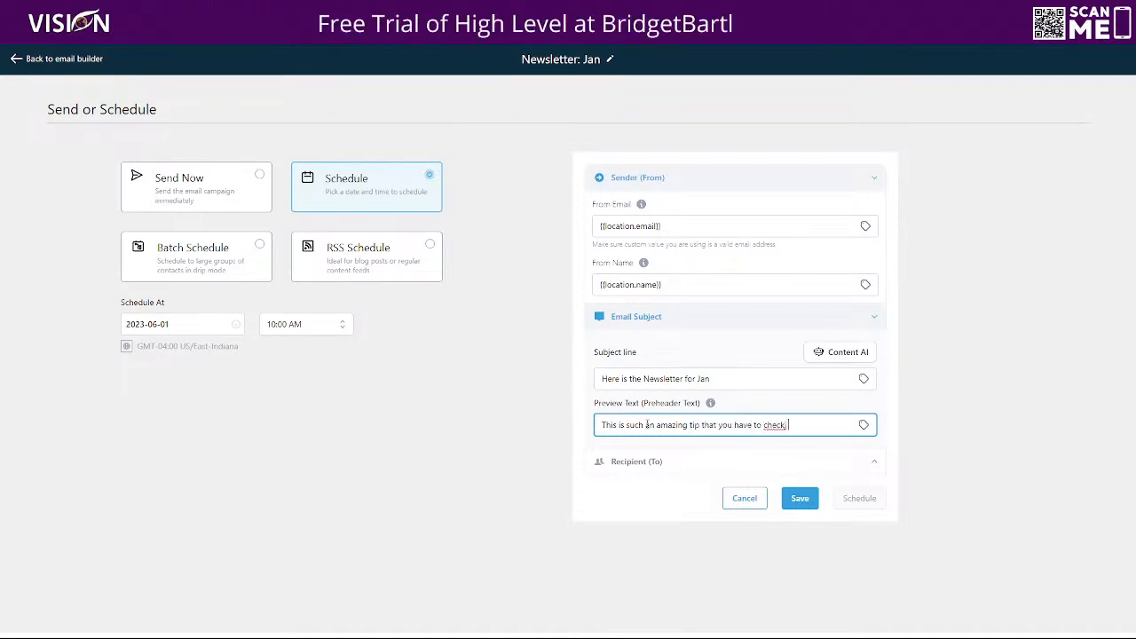
type(" out...")
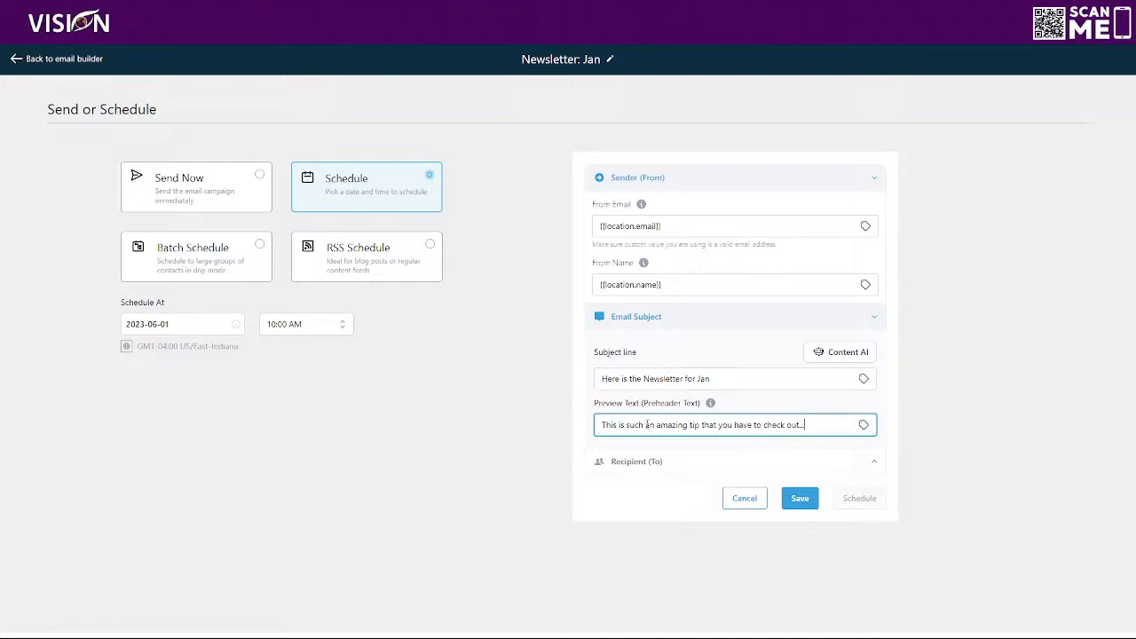
- Set the campaign's recipients to contacts chosen from tags and pick the "newsletter" tag
left_click(631, 470)
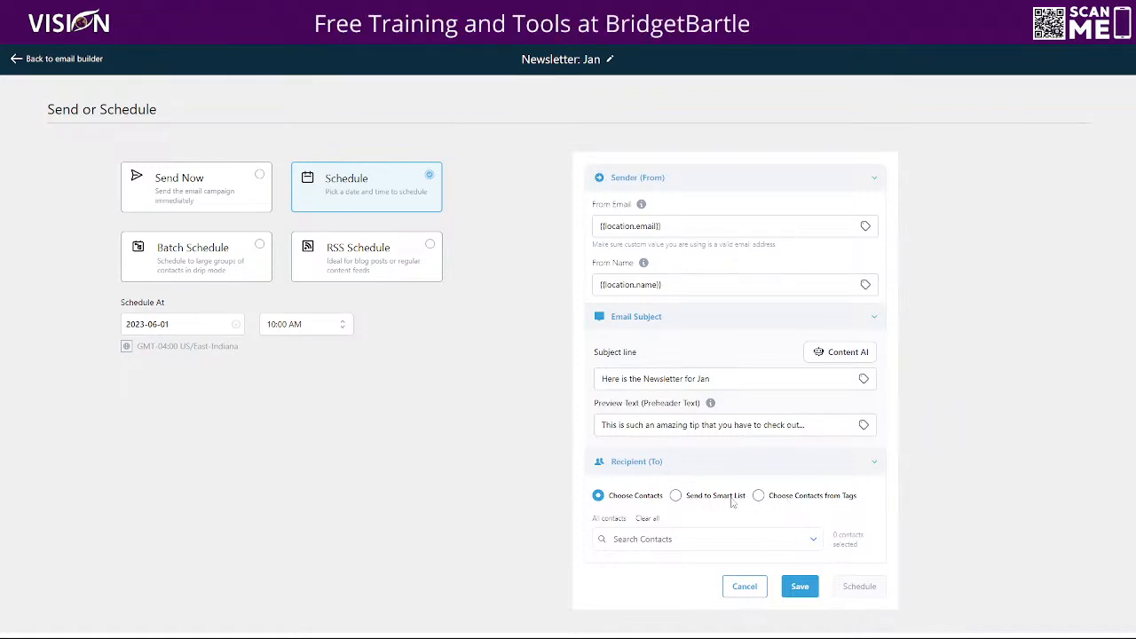
left_click(758, 497)
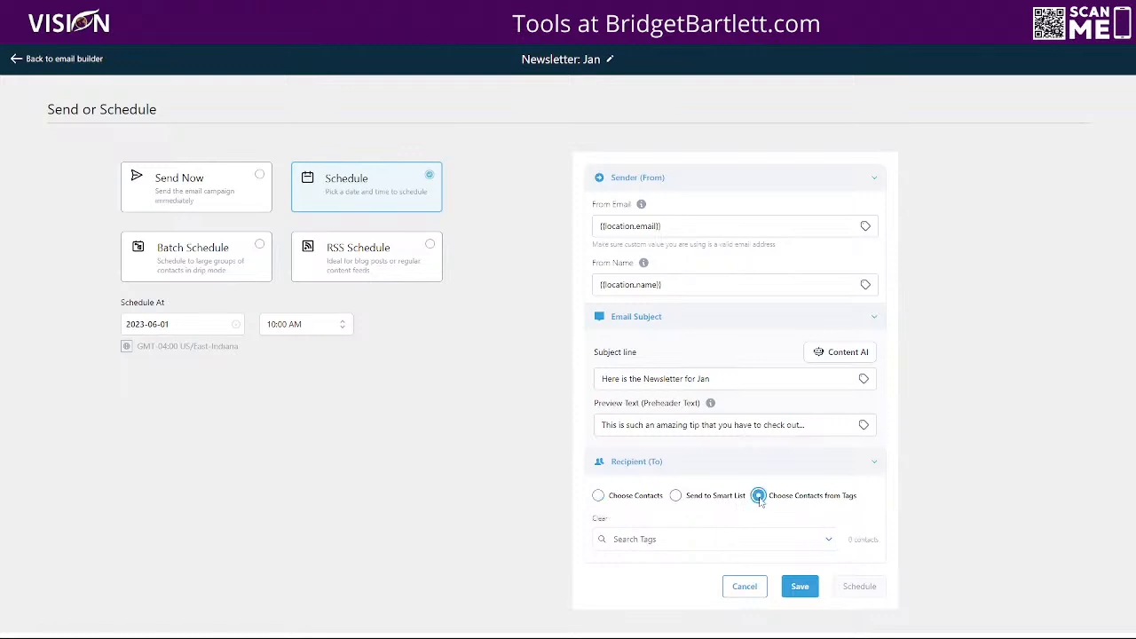
left_click(659, 539)
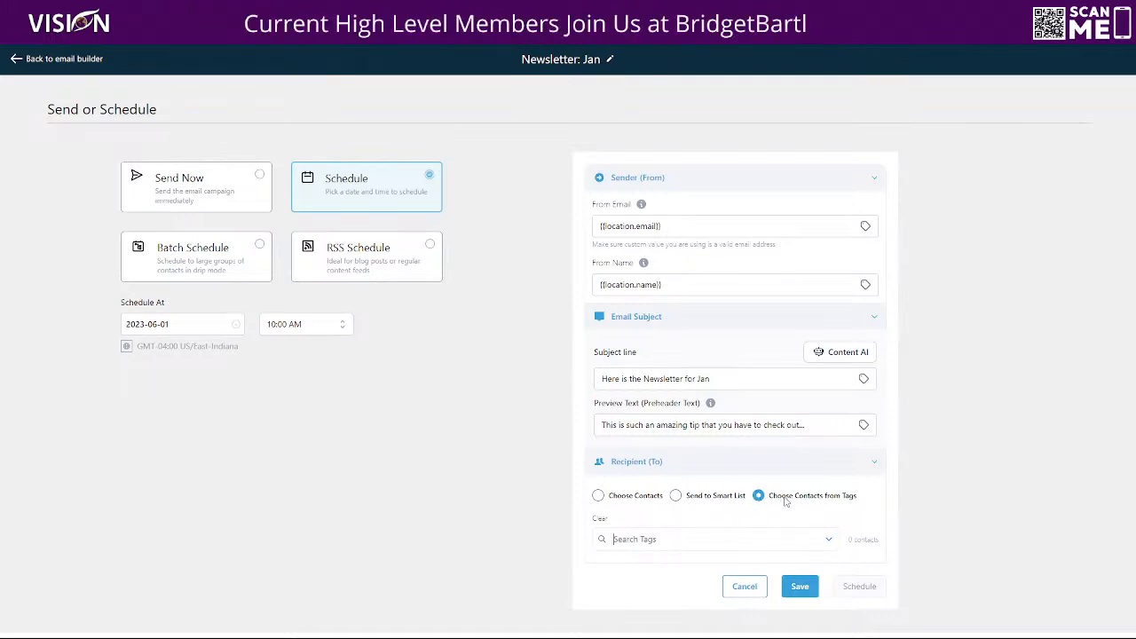
left_click(636, 538)
type("newls")
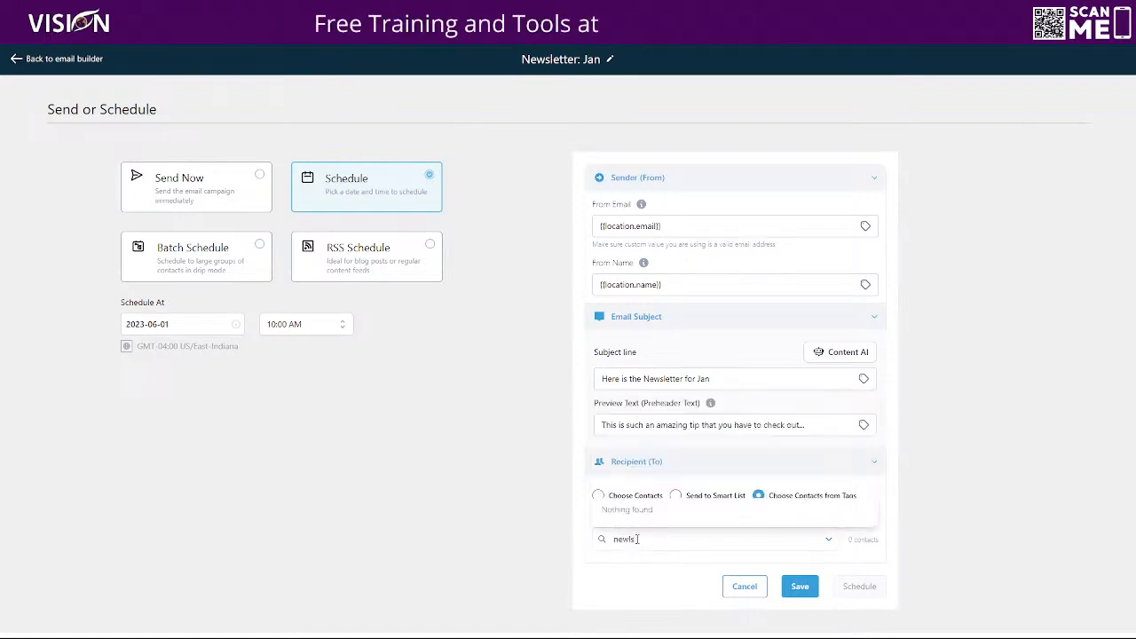
key("BackSpace")
key("BackSpace")
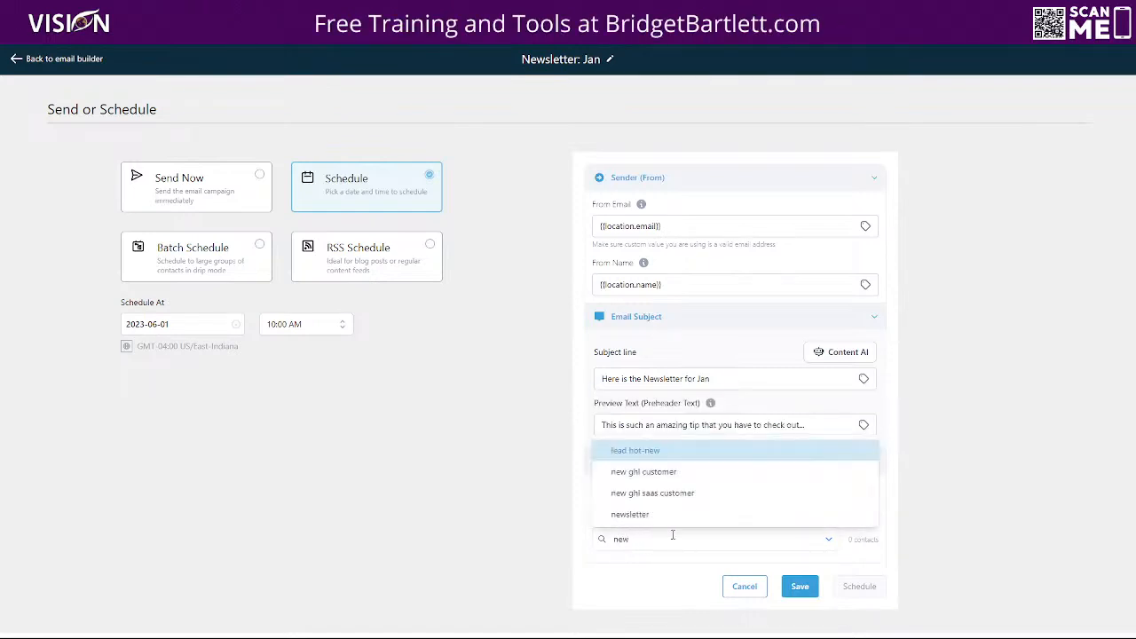
left_click(641, 515)
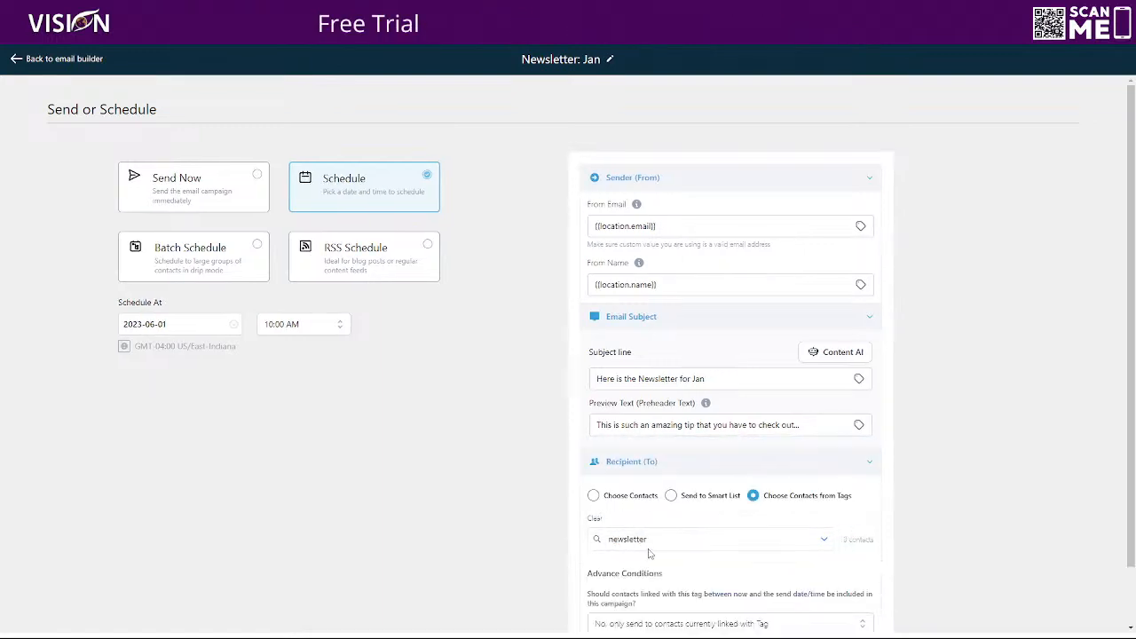
- Set the tag's advance condition to "Yes, include them" for contacts linked between now and the send date
scroll(633, 581, "down", 1)
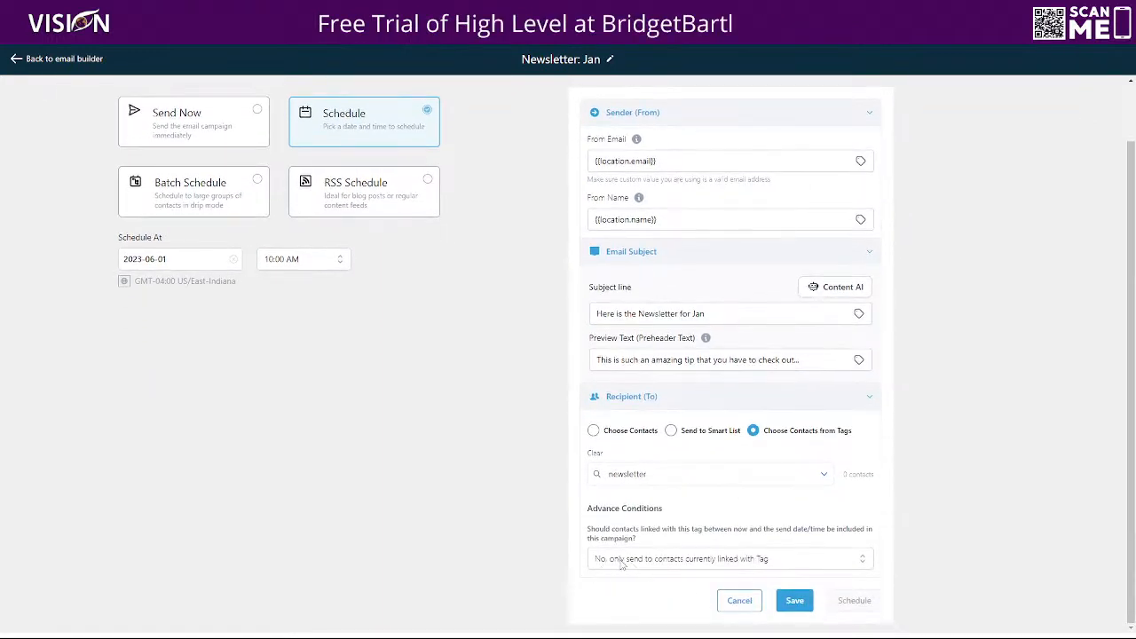
left_click(617, 560)
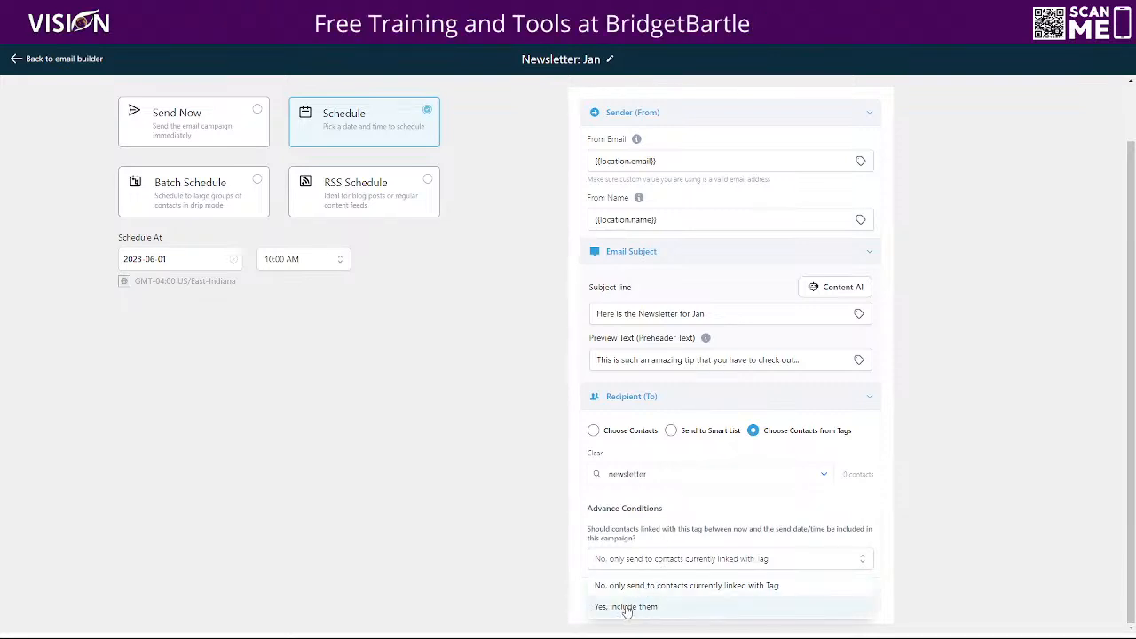
left_click_drag(586, 529, 648, 544)
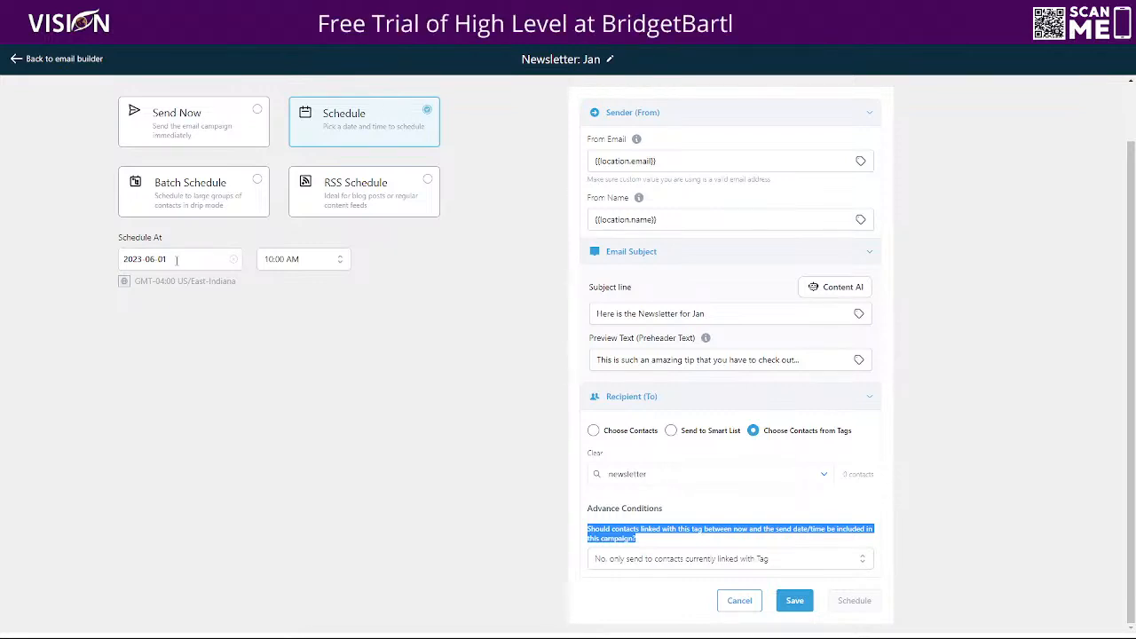
left_click(651, 568)
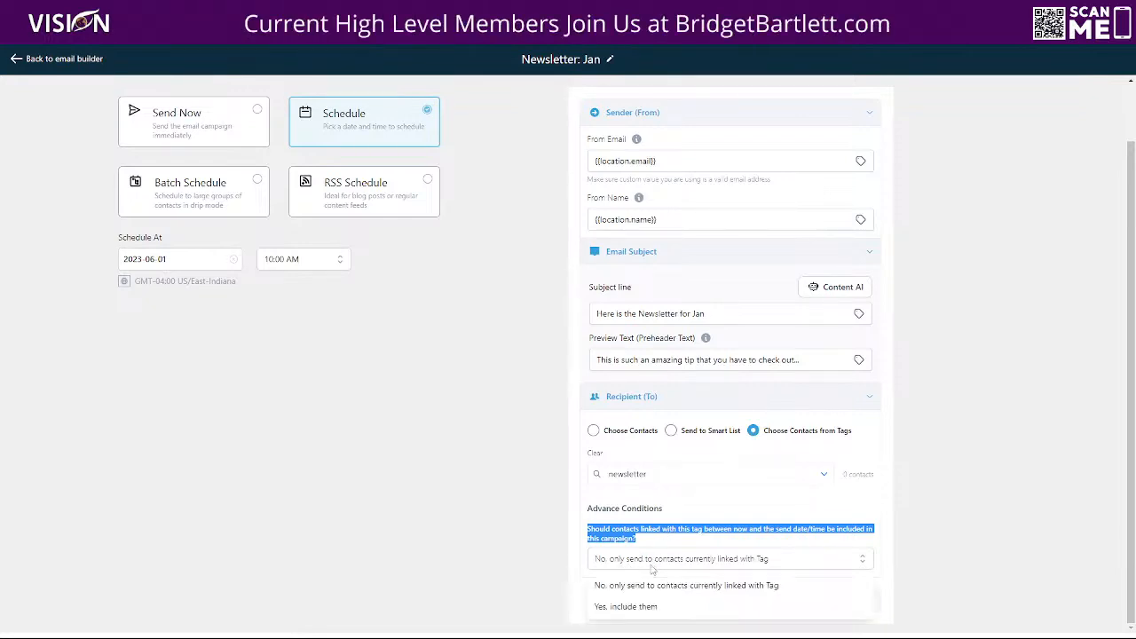
left_click(642, 606)
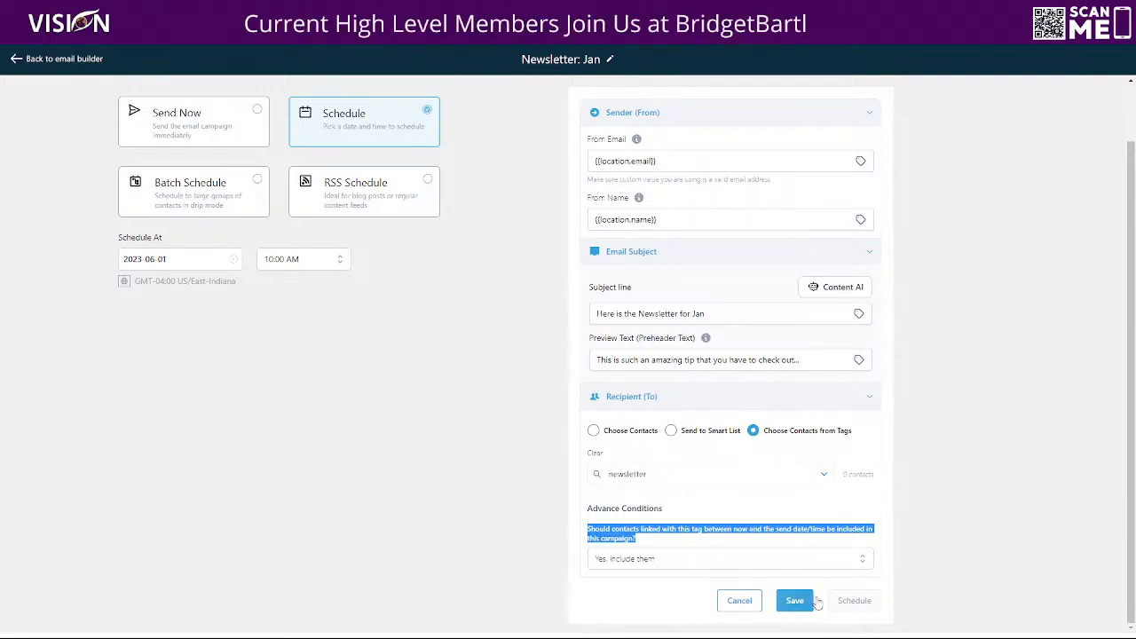
- Send the campaign to the Newsletter smart list, with contacts added before the send date set to "Yes, include them"
left_click(671, 432)
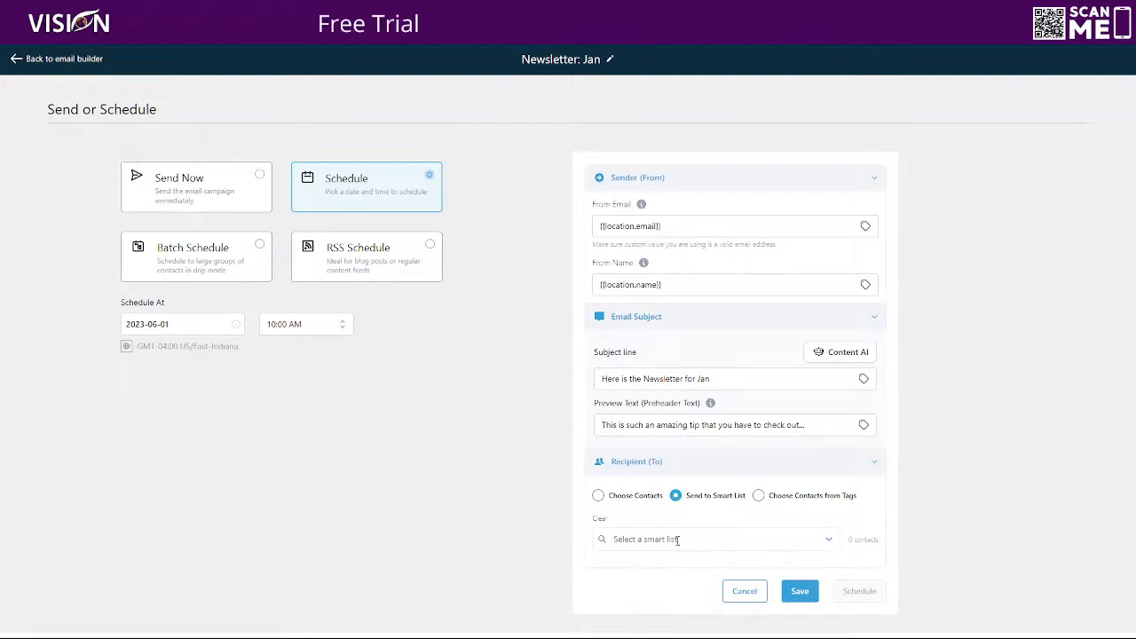
left_click(677, 540)
type("new")
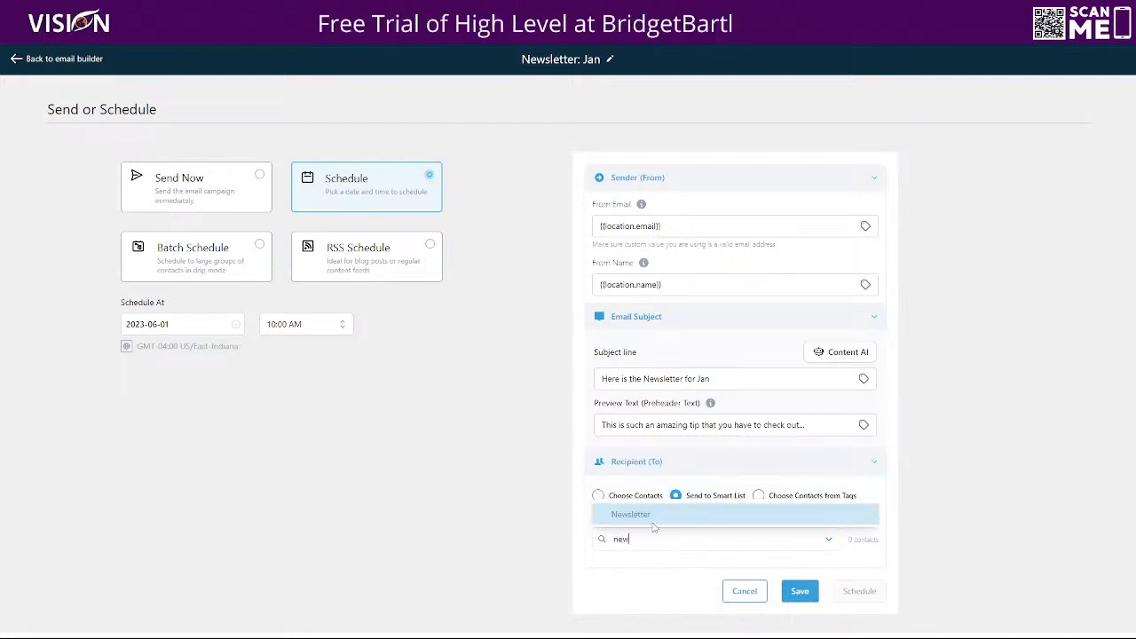
left_click(654, 514)
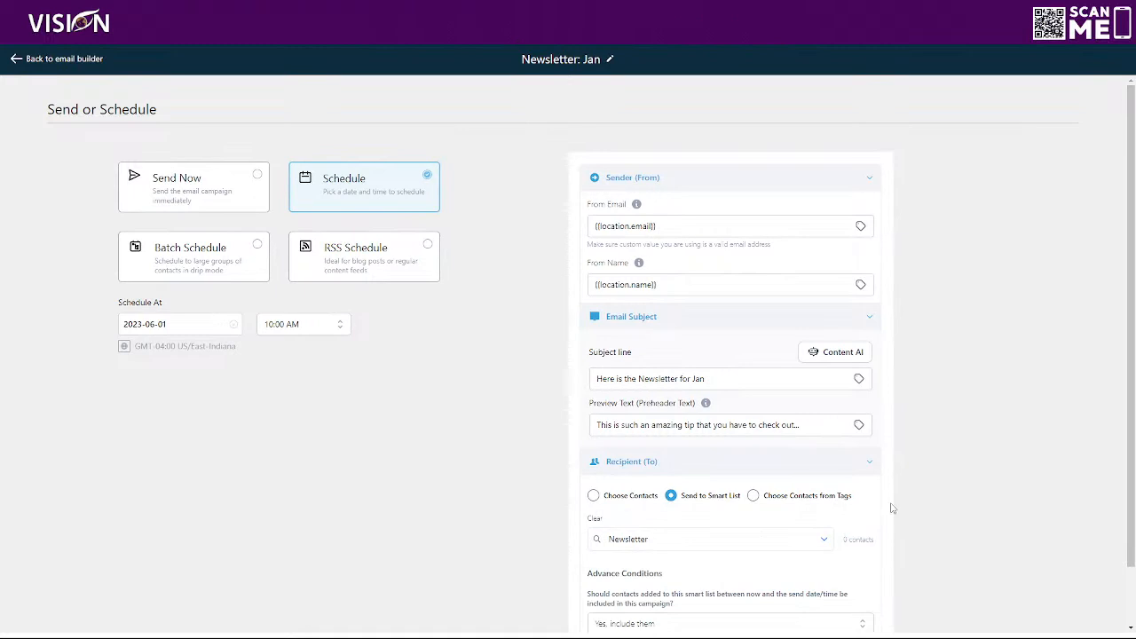
scroll(892, 504, "down", 1)
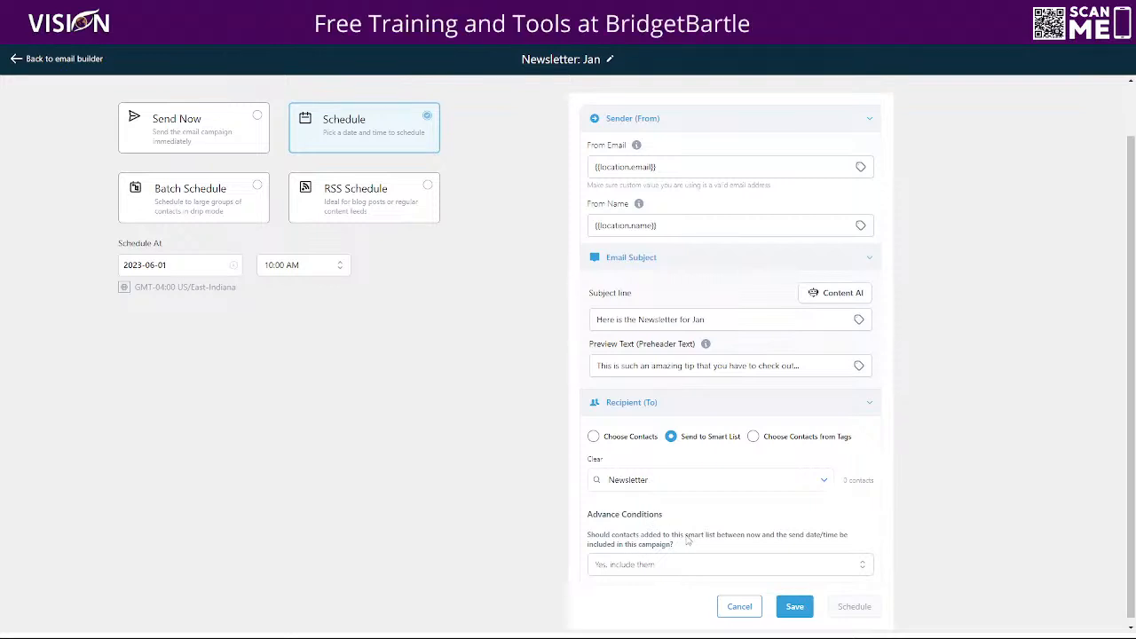
scroll(690, 466, "down", 1)
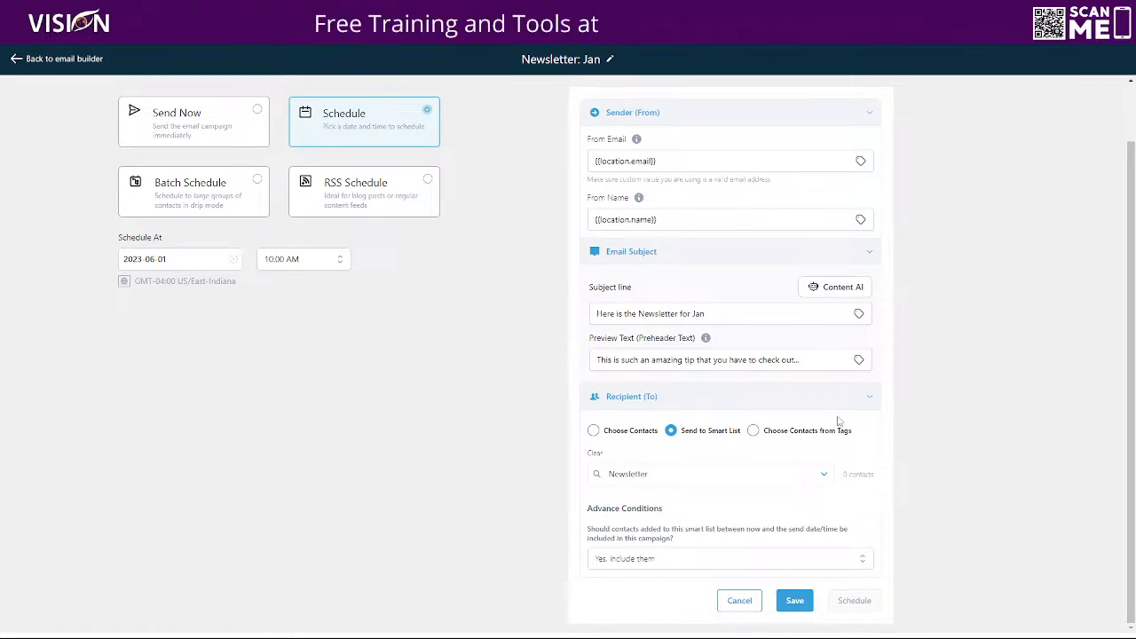
left_click(633, 559)
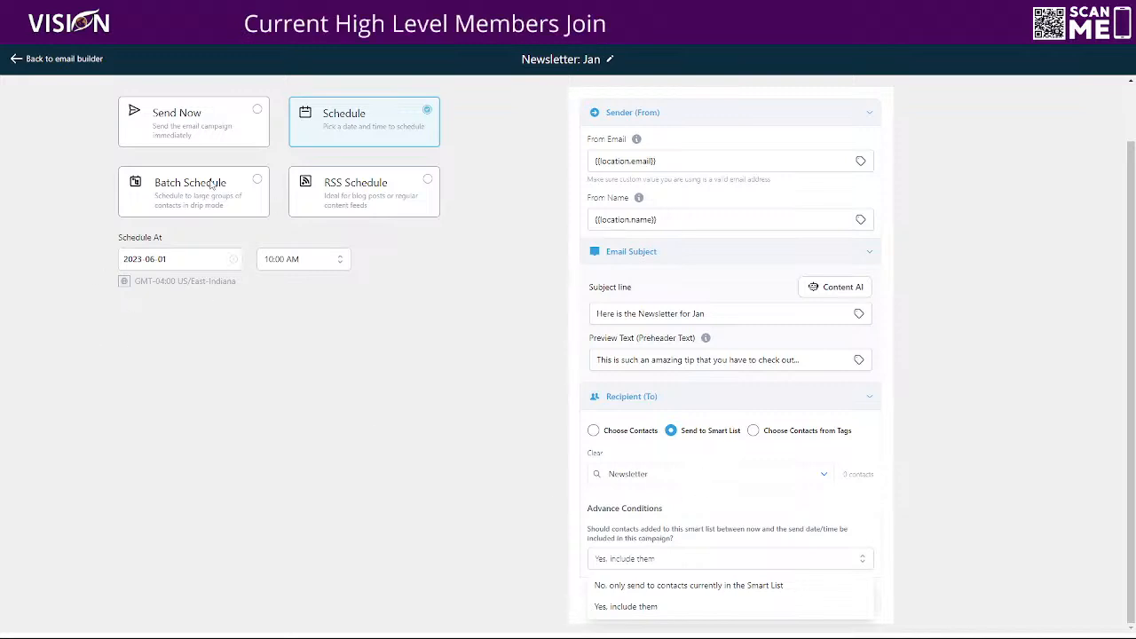
left_click(634, 606)
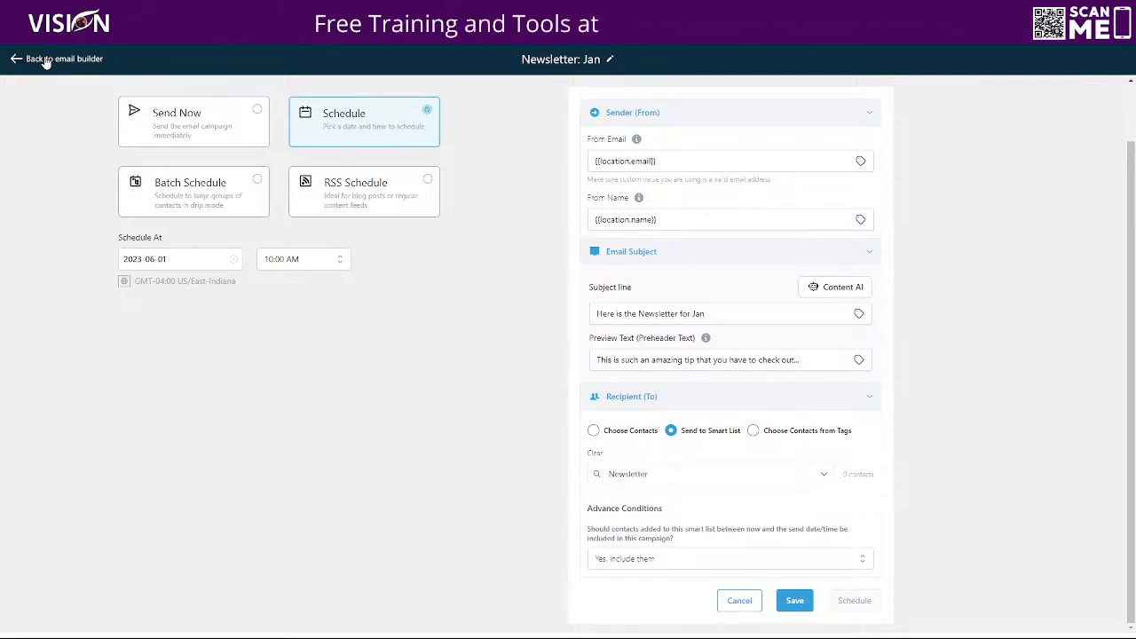
- Save the "Newsletter: Jan" campaign and return to the email campaigns list
left_click(794, 600)
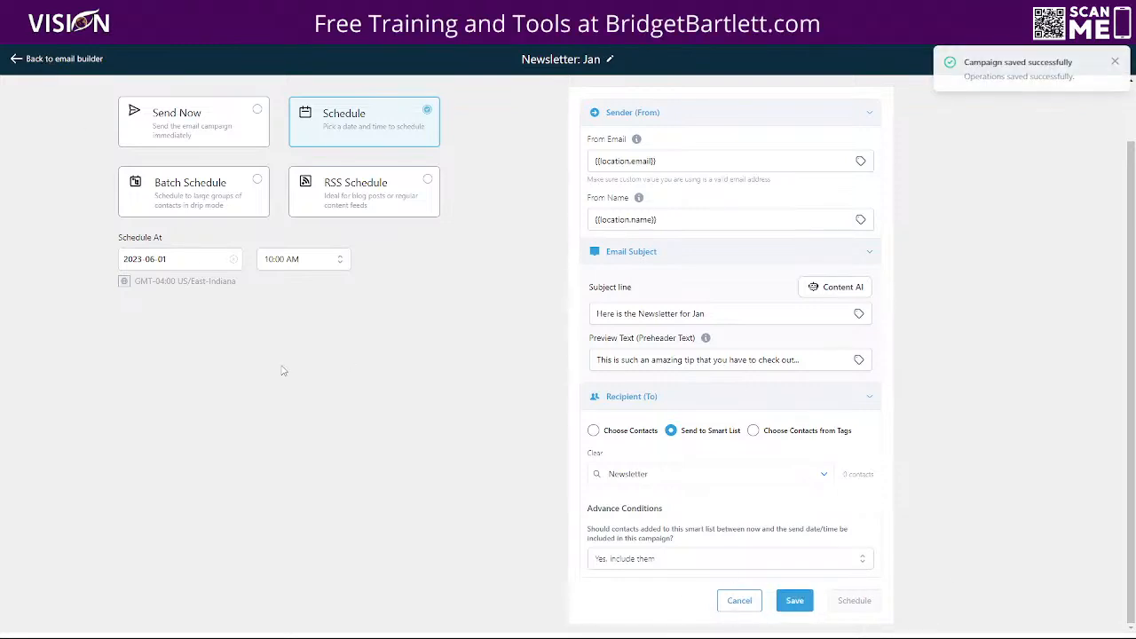
left_click(82, 60)
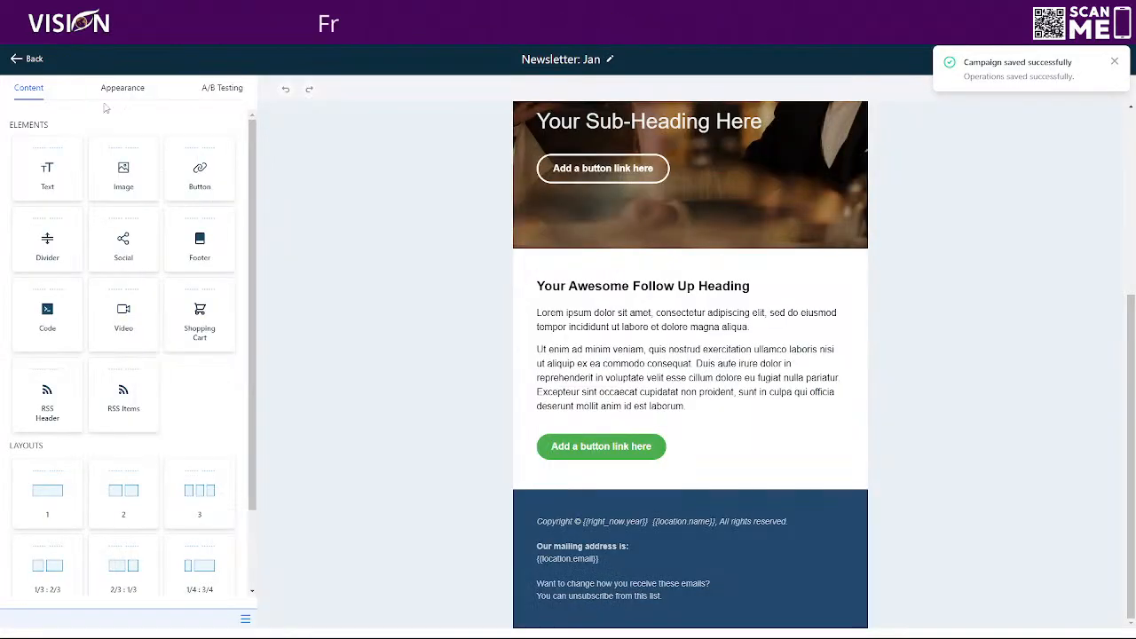
left_click(37, 60)
- Create a new email campaign based on the Newsletter template
mouse_move(289, 86)
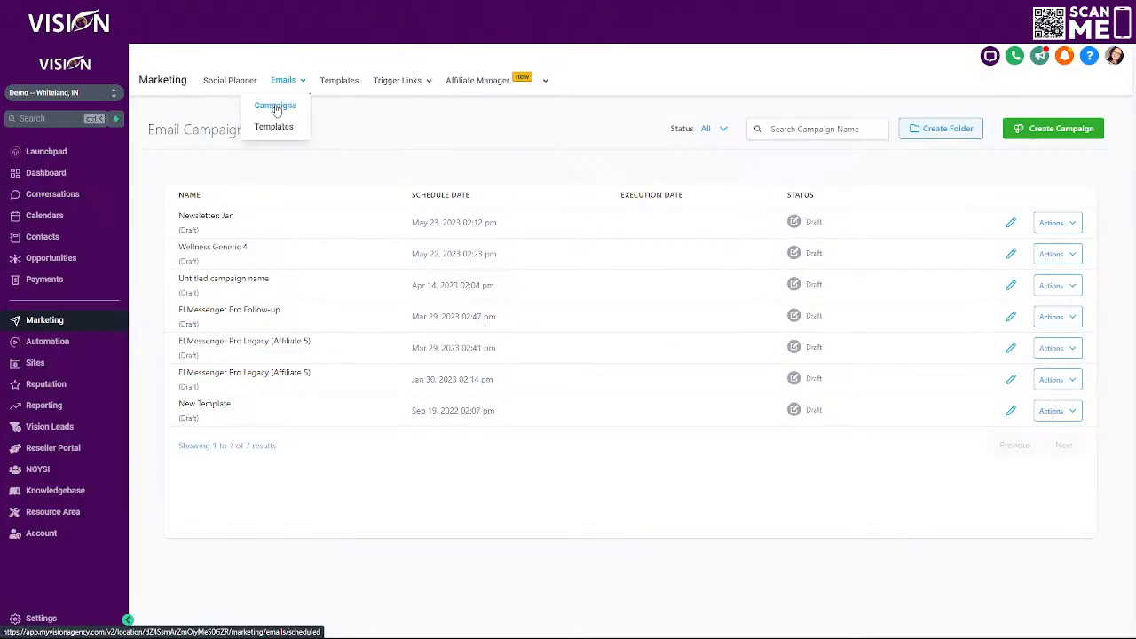
left_click(1059, 130)
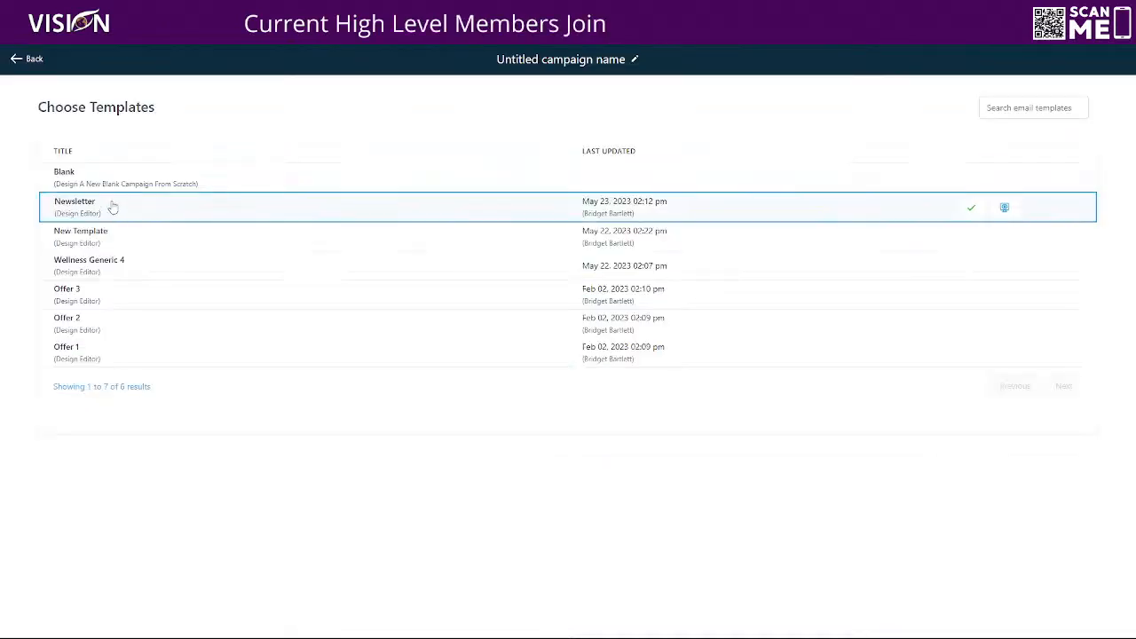
left_click(967, 210)
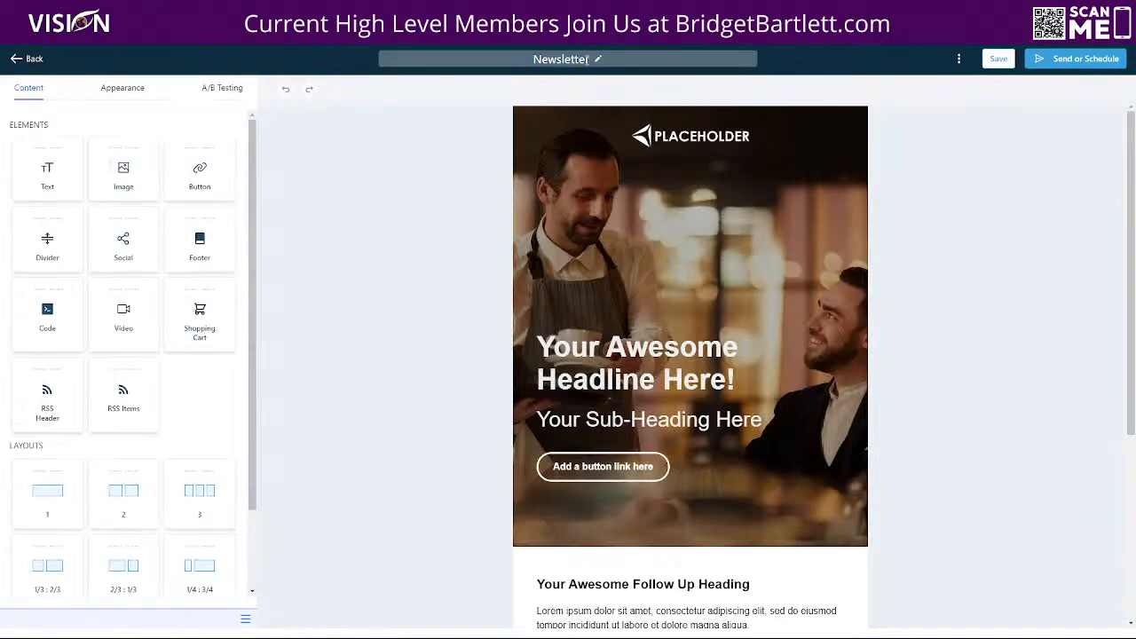
- Rename the new campaign "Newsletter: Feb" and save it
left_click(587, 59)
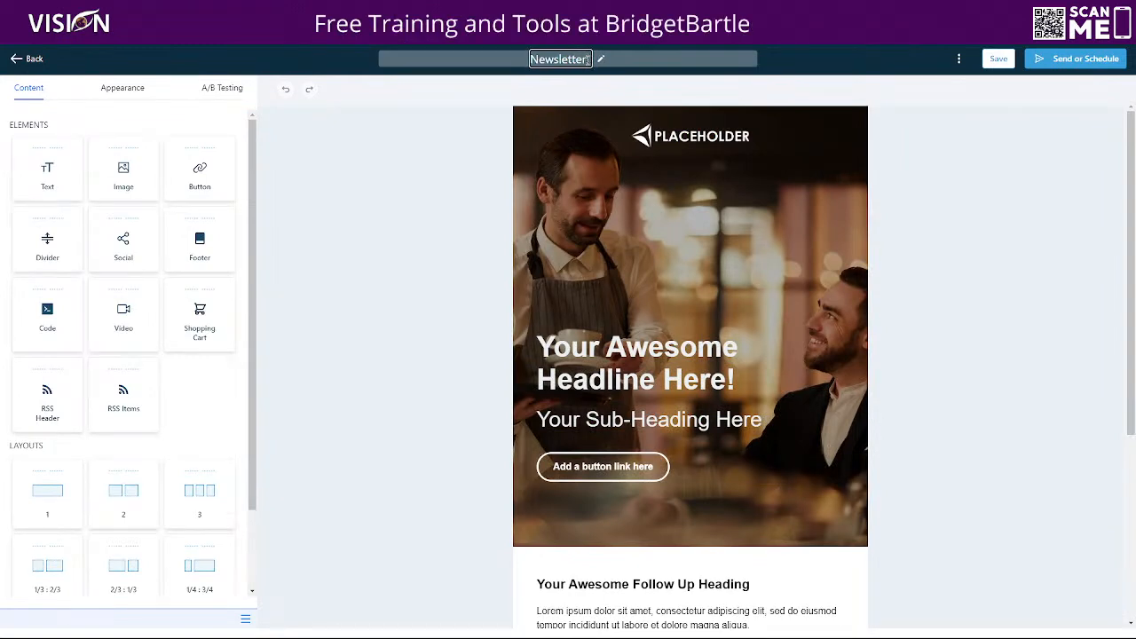
type(": Feb")
key("Return")
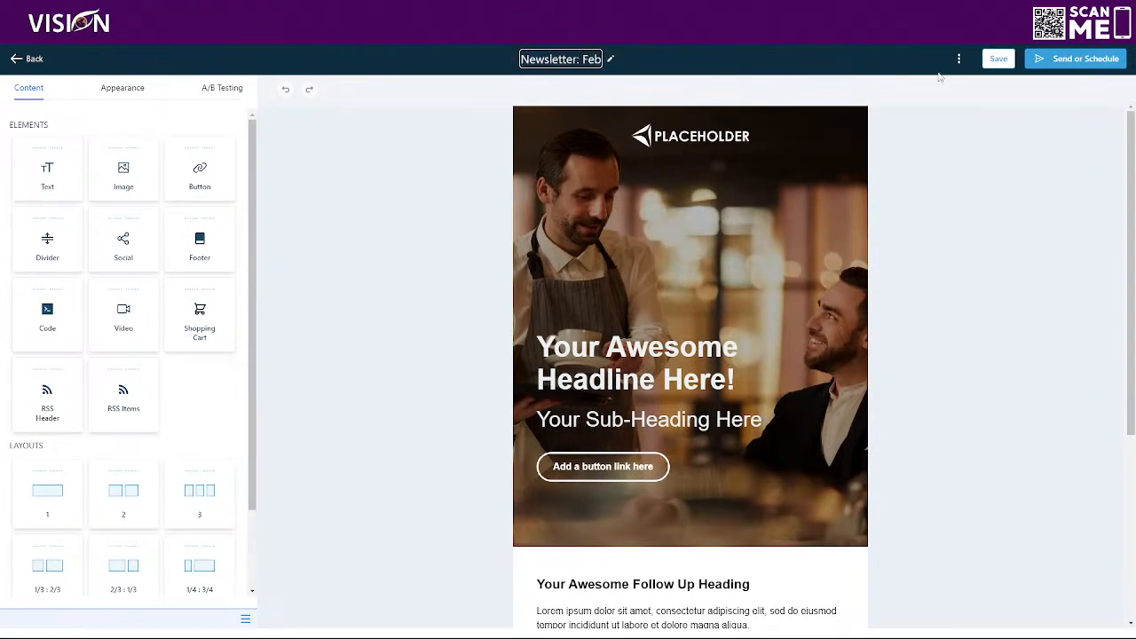
left_click(998, 59)
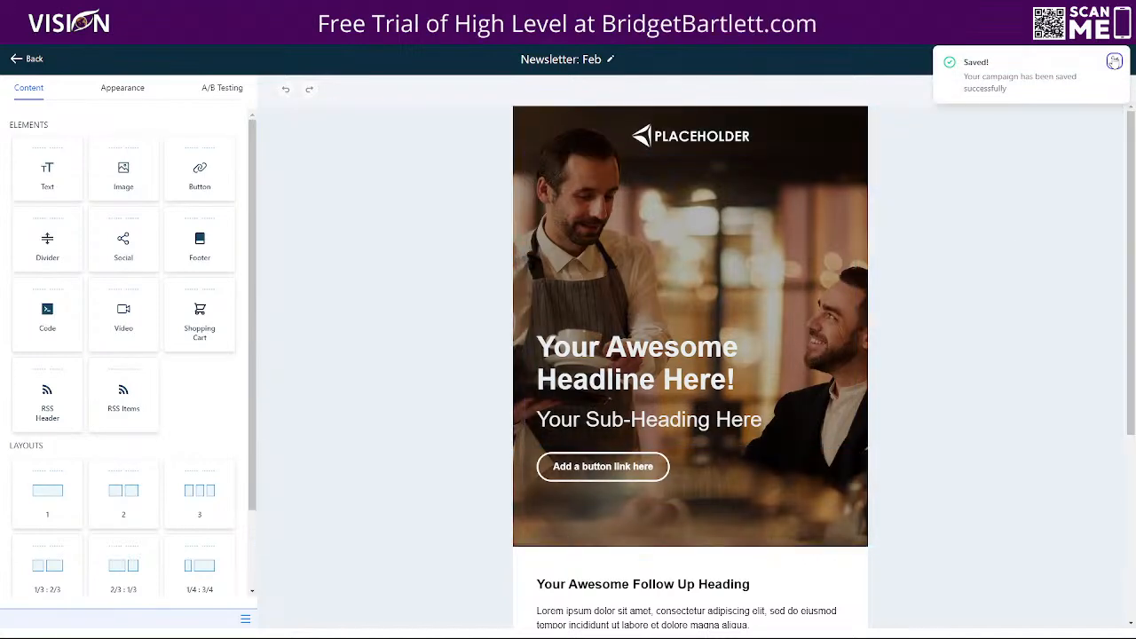
- Set the new newsletter campaign to scheduled sending with the date 2023-07-01
left_click(1083, 59)
left_click(355, 189)
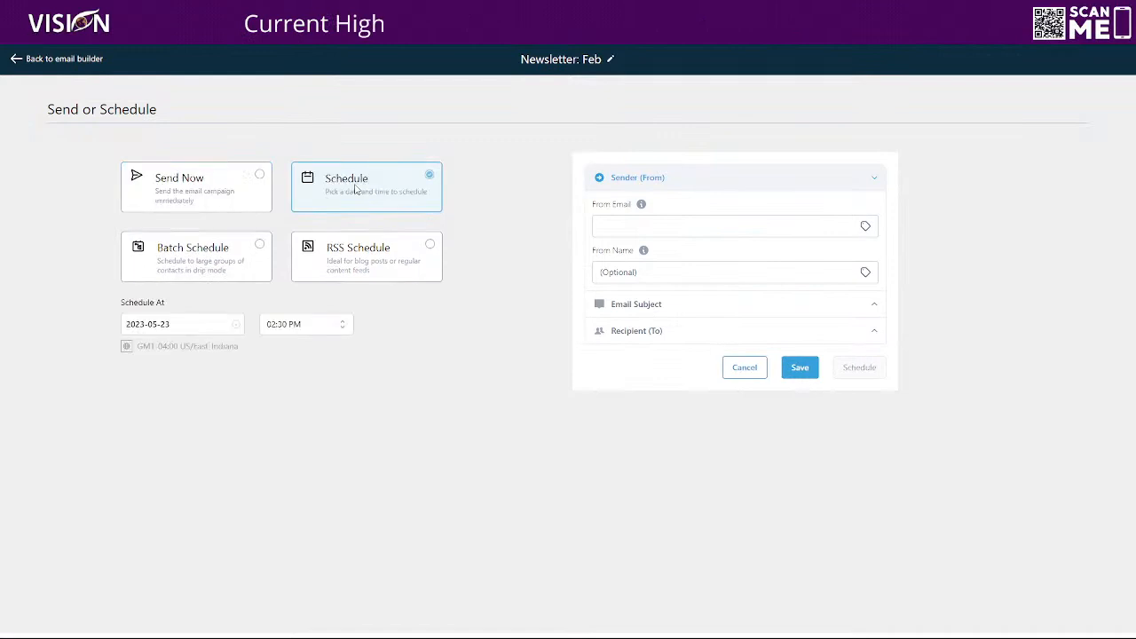
left_click(190, 325)
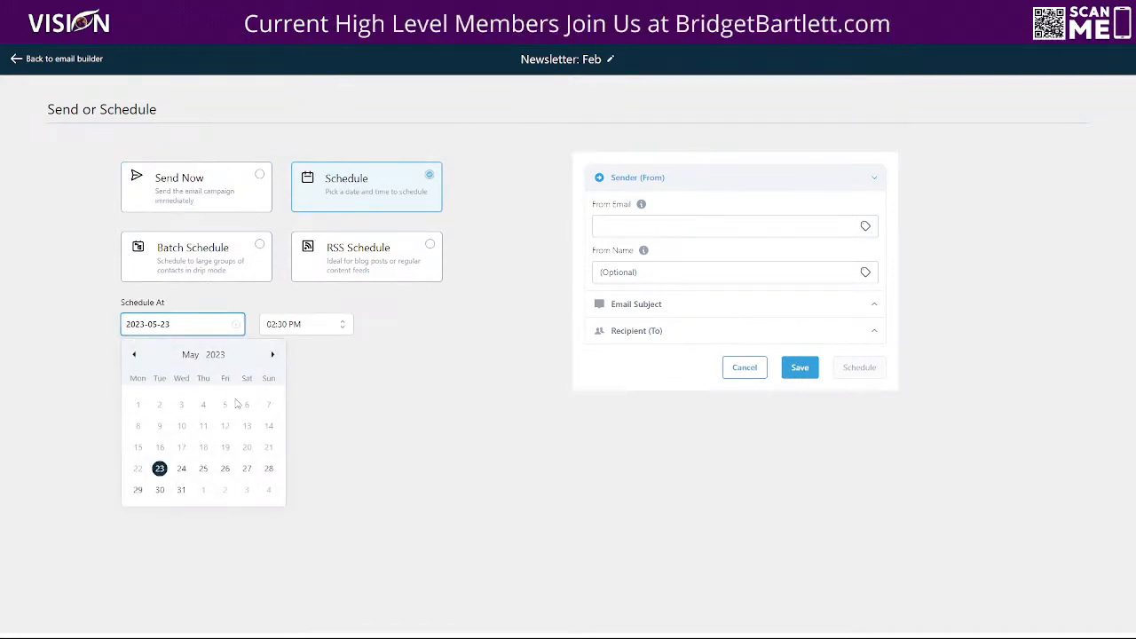
left_click(273, 355)
left_click(272, 355)
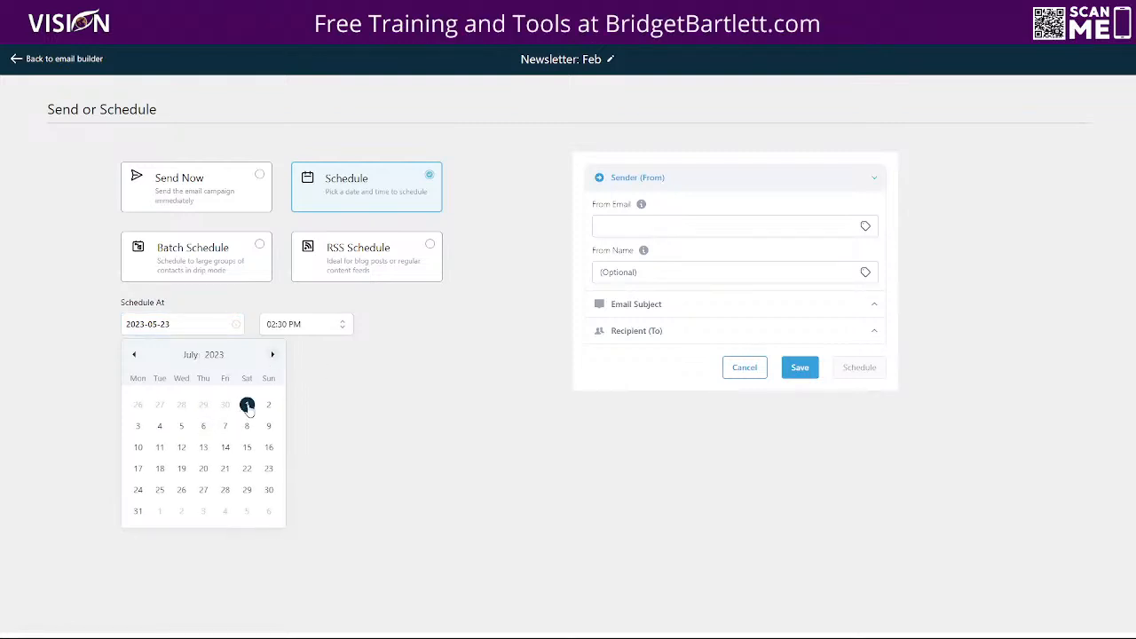
left_click(246, 404)
- Rename the campaign "Newsletter: Jul" to match its scheduled month
left_click(578, 59)
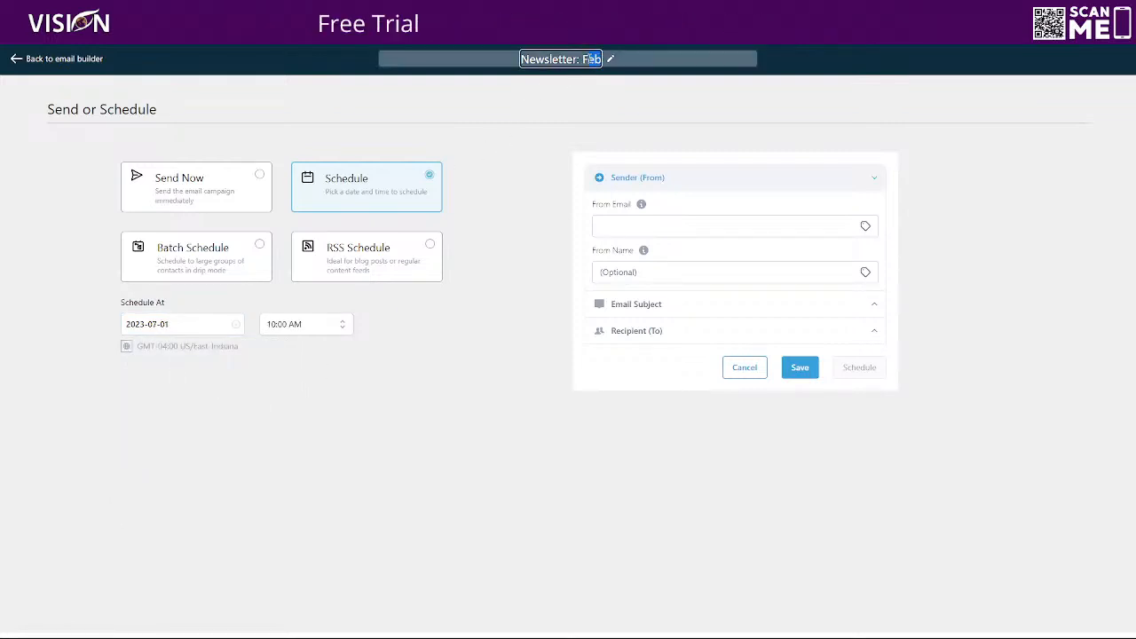
left_click_drag(590, 59, 585, 60)
type("Jul")
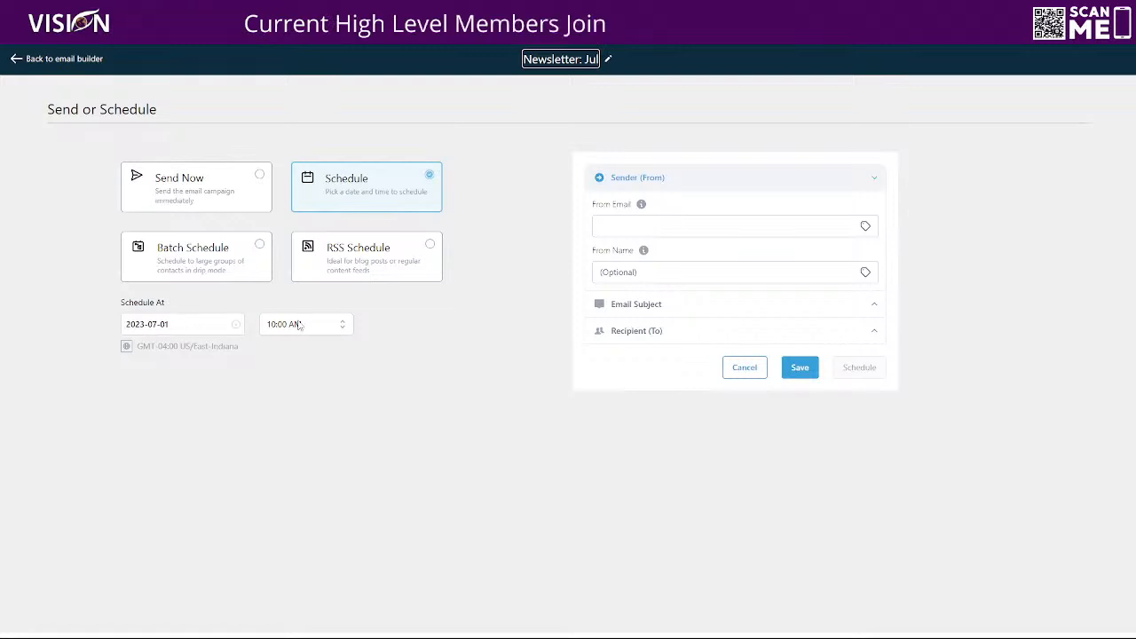
left_click(660, 228)
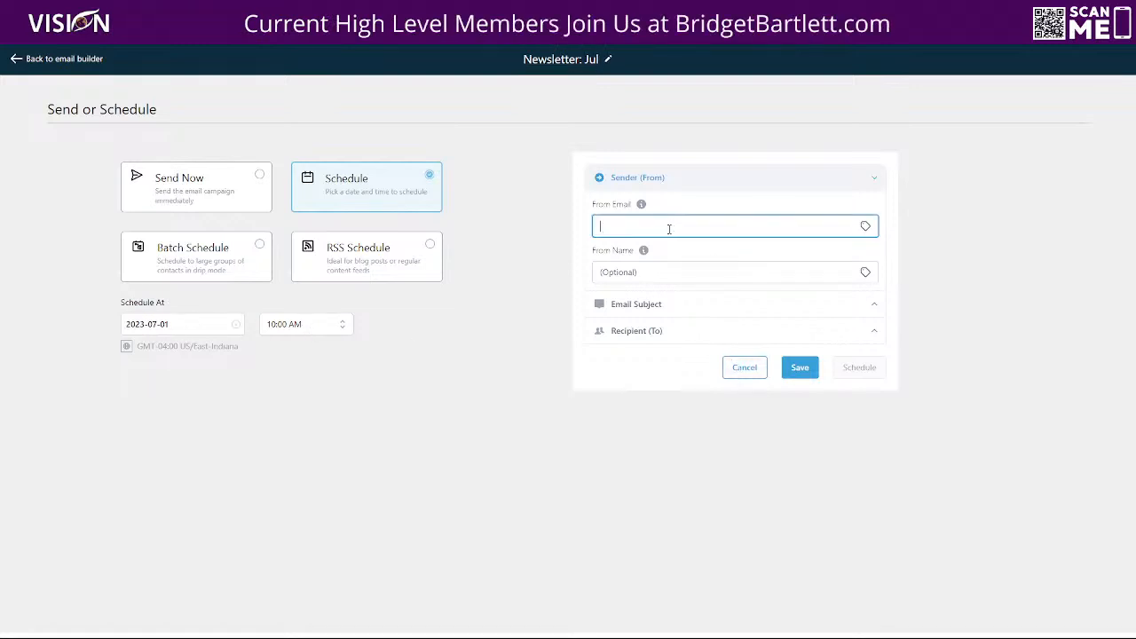
left_click(865, 227)
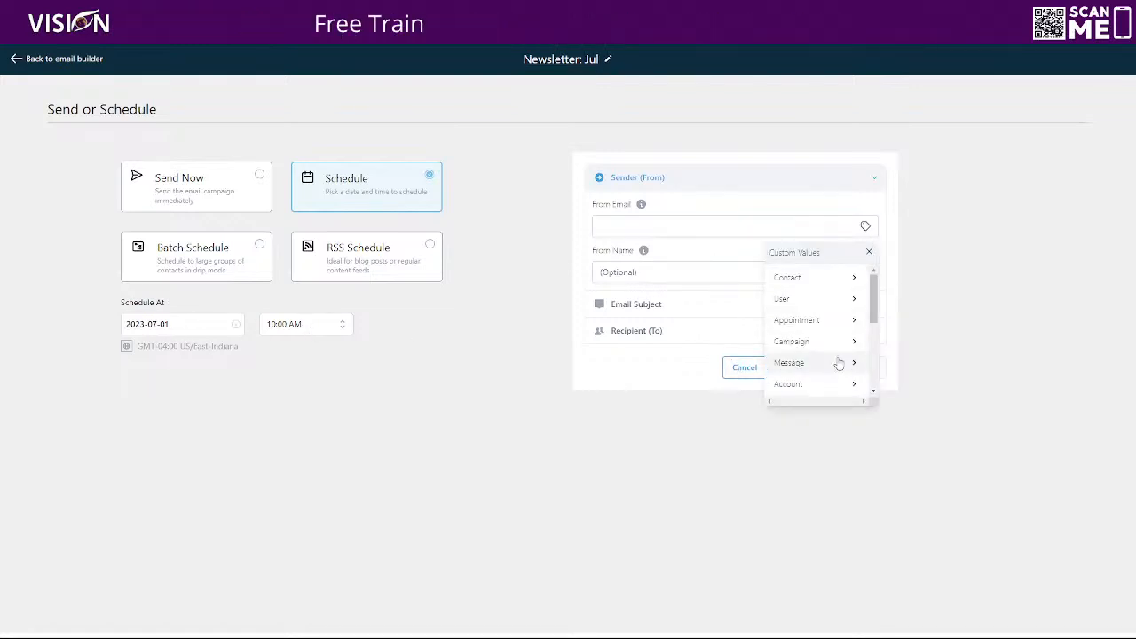
left_click(841, 384)
left_click(834, 277)
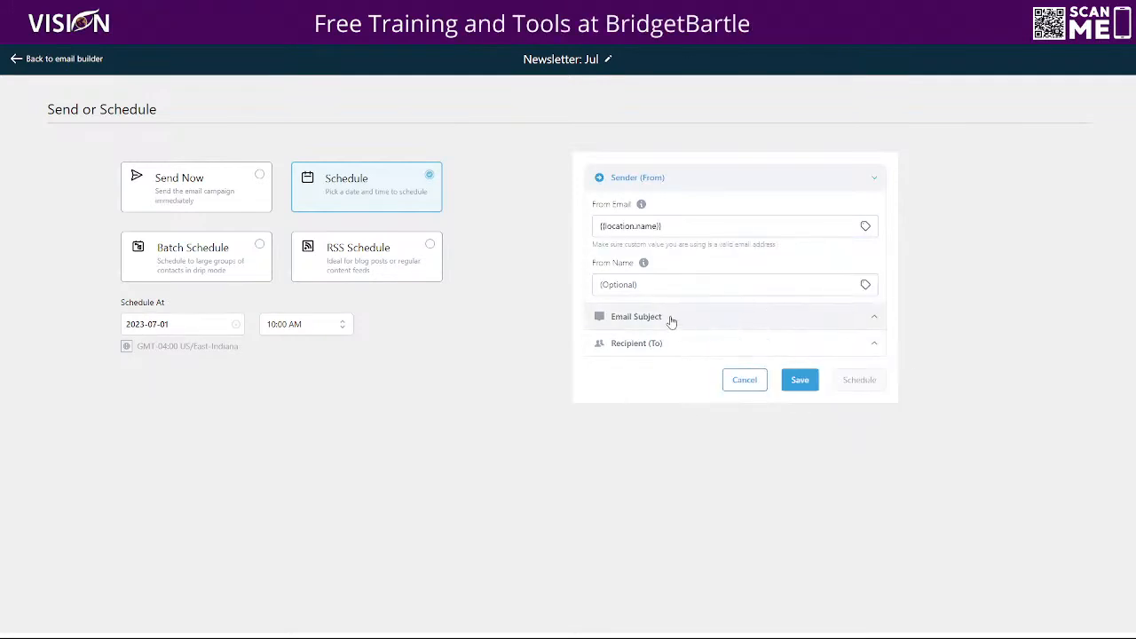
left_click_drag(675, 227, 594, 220)
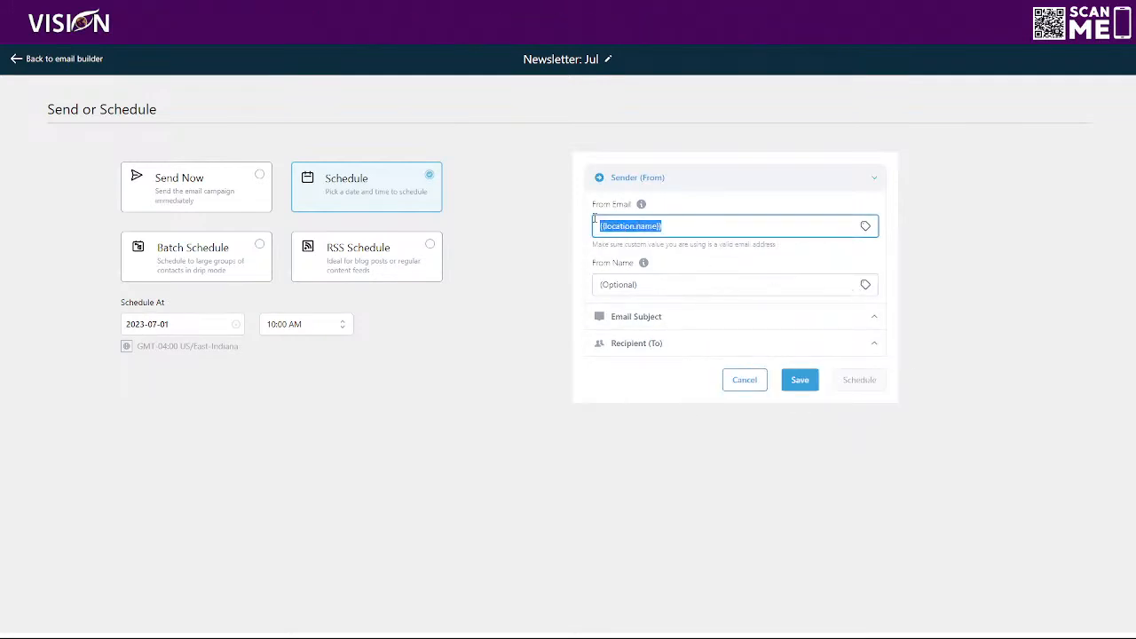
key("BackSpace")
- Fill the sender's From Email with the account email custom value and From Name with the account name custom value
left_click(866, 226)
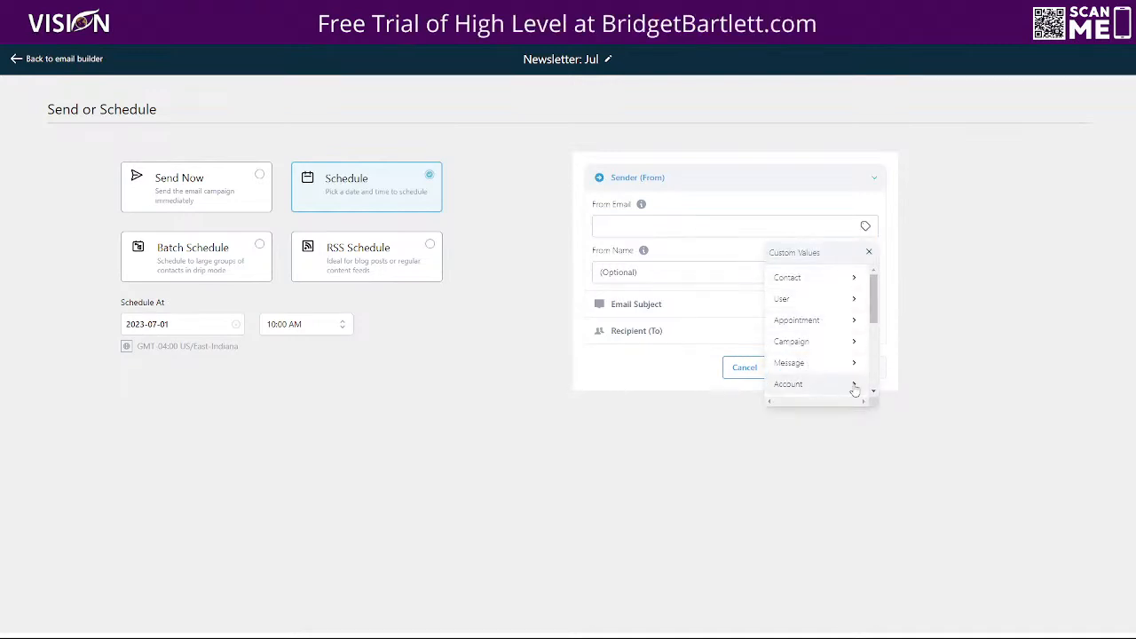
left_click(854, 385)
scroll(834, 337, "down", 2)
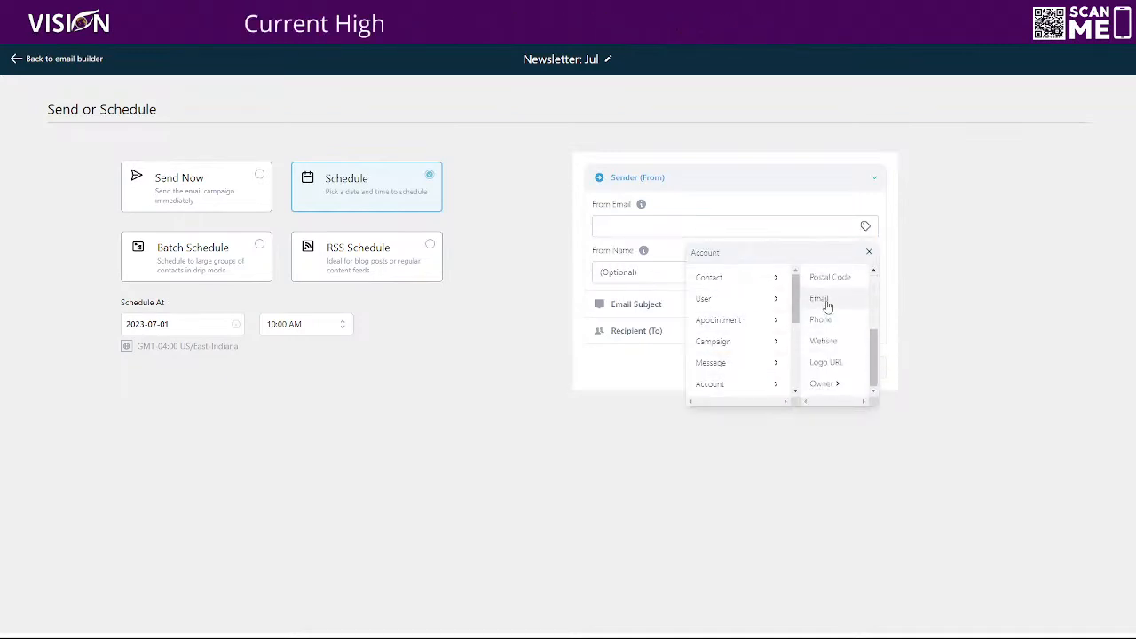
left_click(820, 299)
left_click(864, 285)
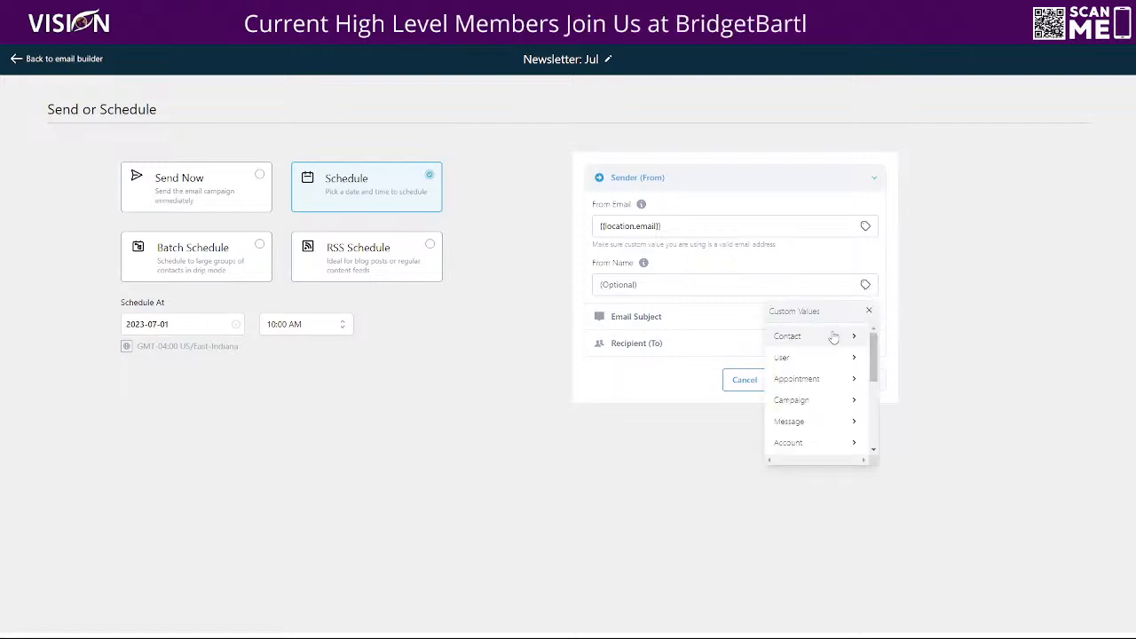
left_click(852, 442)
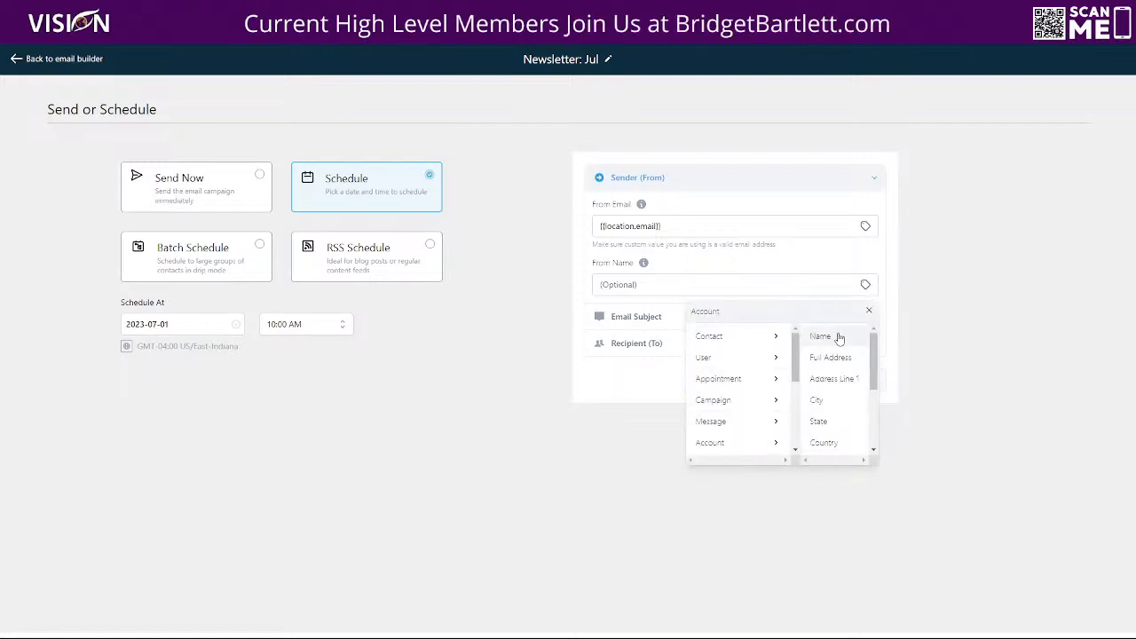
left_click(811, 332)
- Set the email's subject line to "July Newsletter"
left_click(647, 319)
left_click(641, 379)
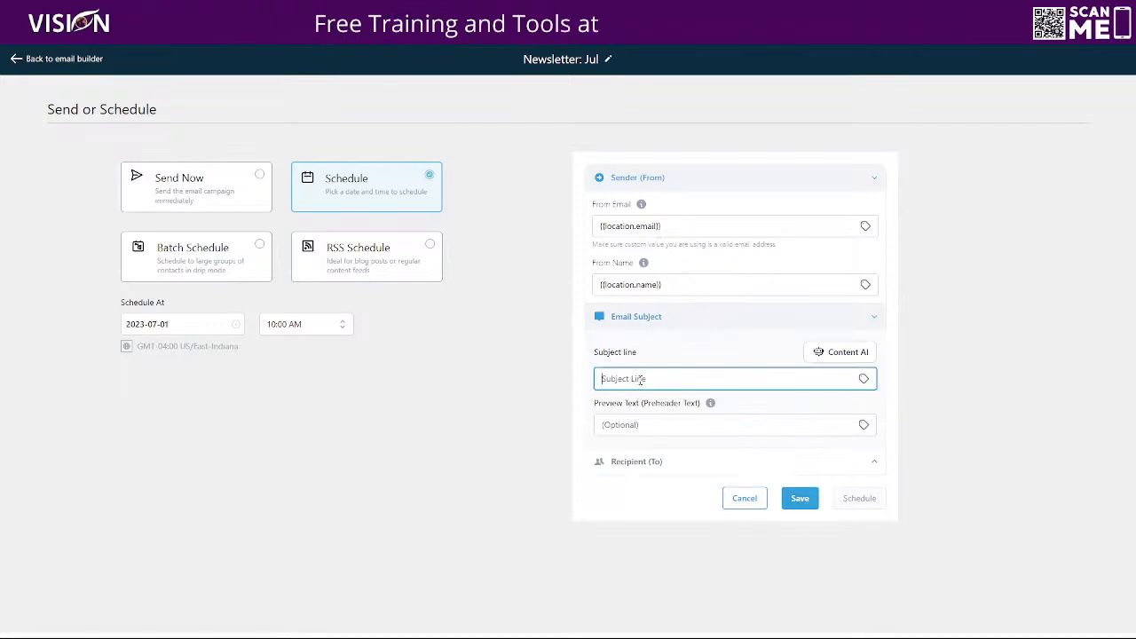
type("Jul")
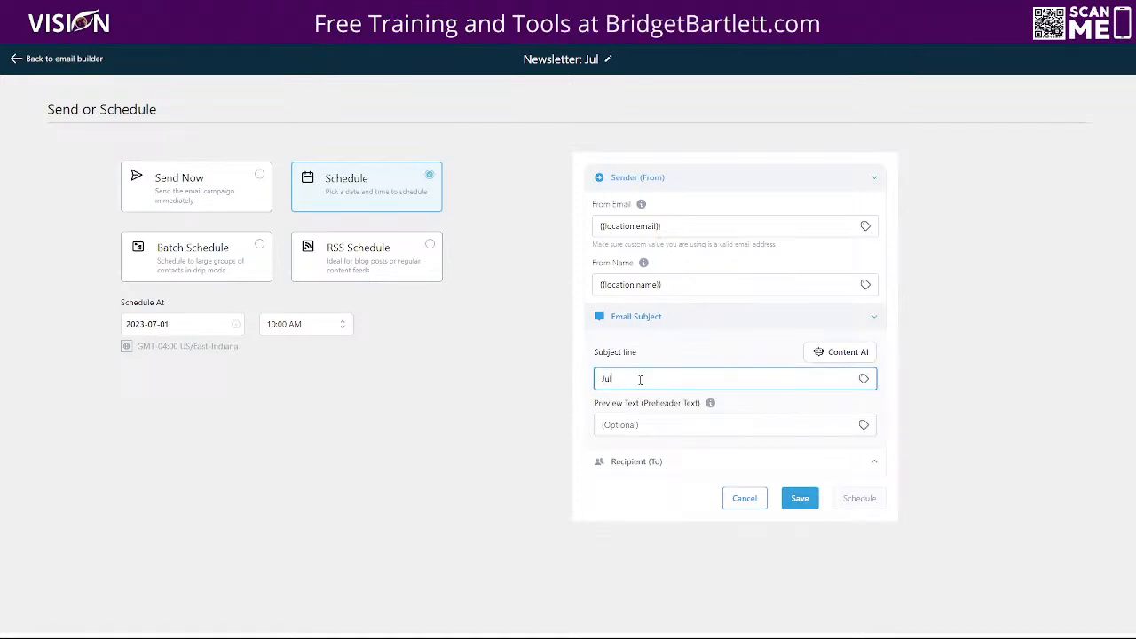
type("y Newslet")
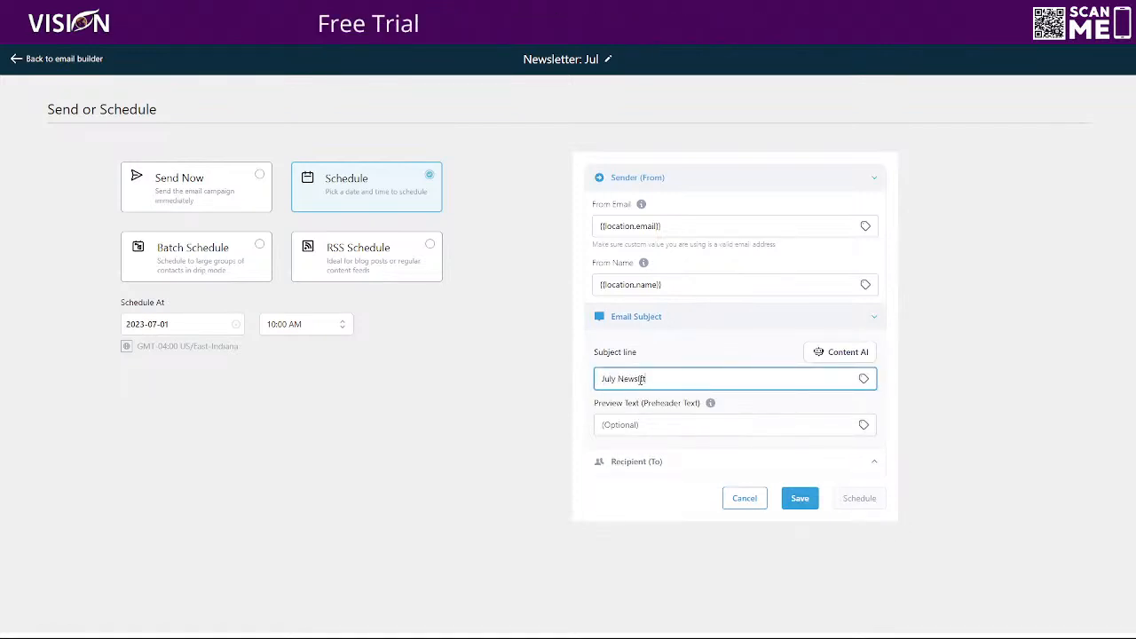
type("slrt")
key("BackSpace")
key("BackSpace")
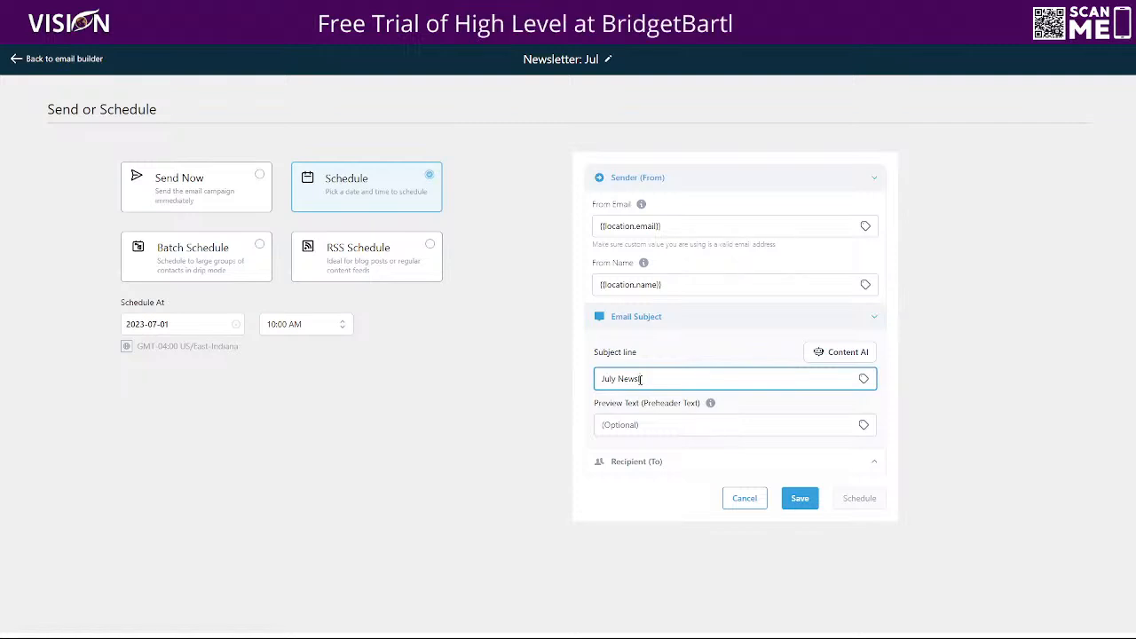
type("etter")
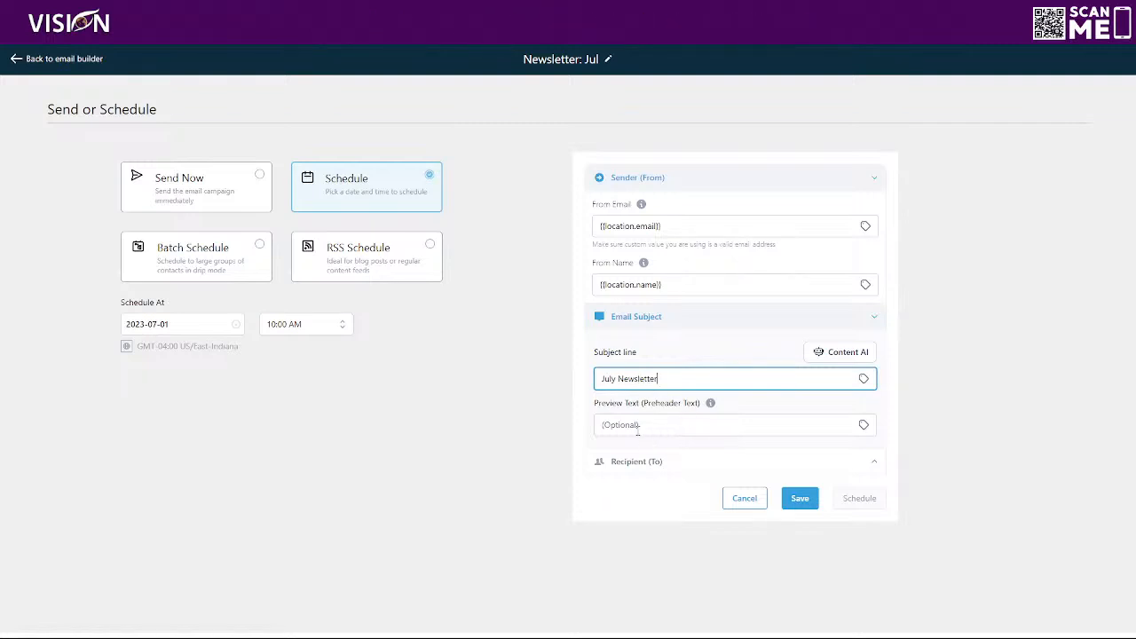
left_click(638, 424)
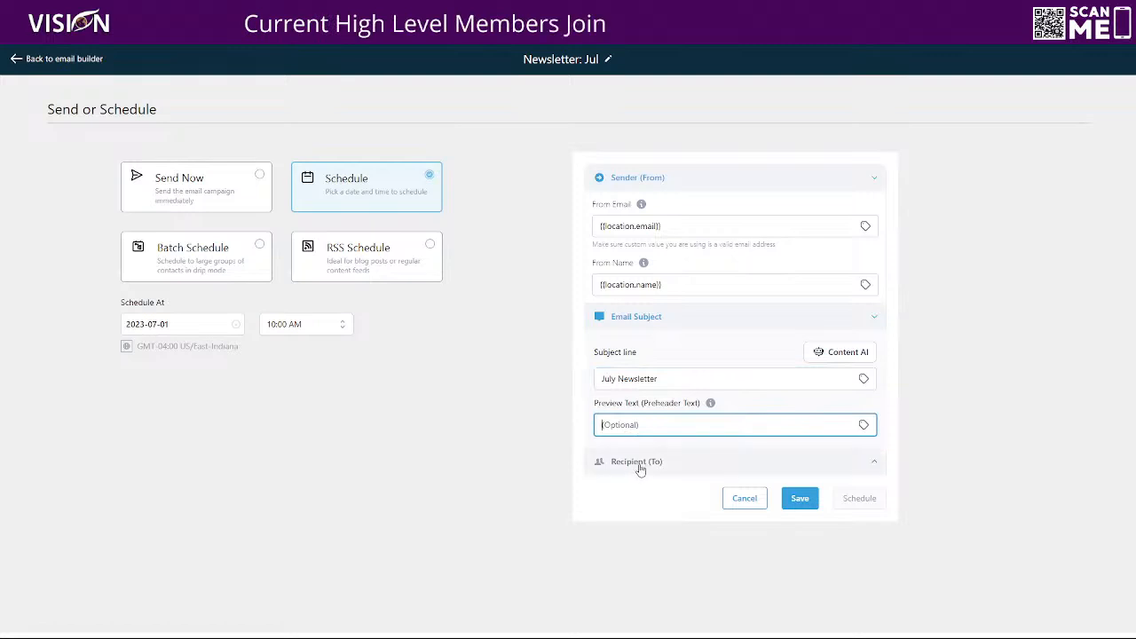
- Set the campaign's recipients to the "Newsletter" smart list
left_click(636, 466)
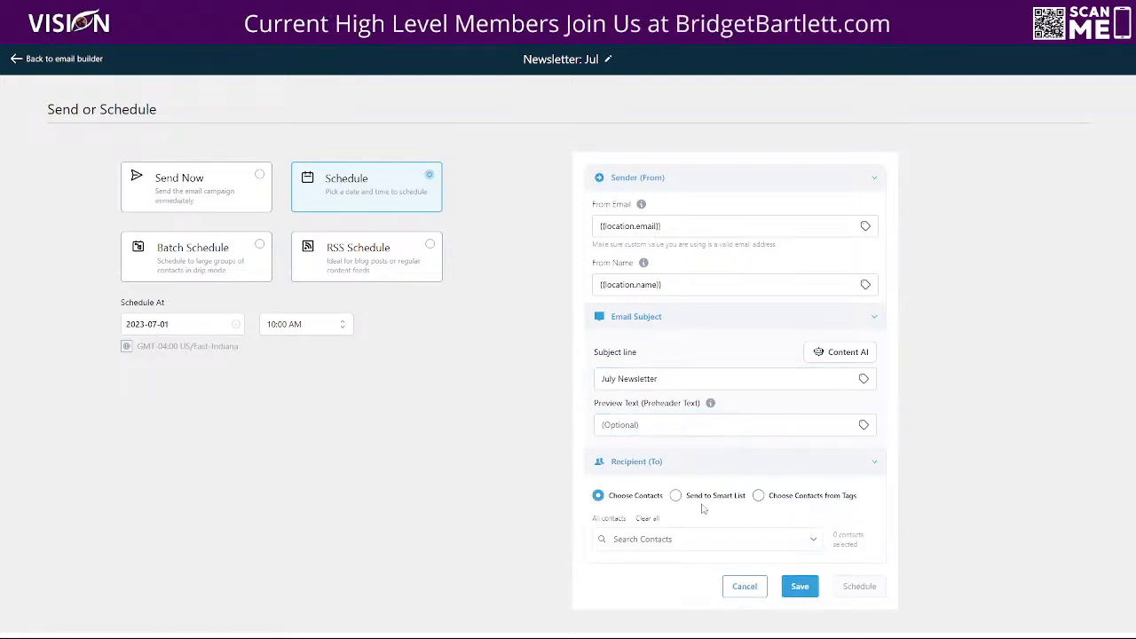
left_click(675, 496)
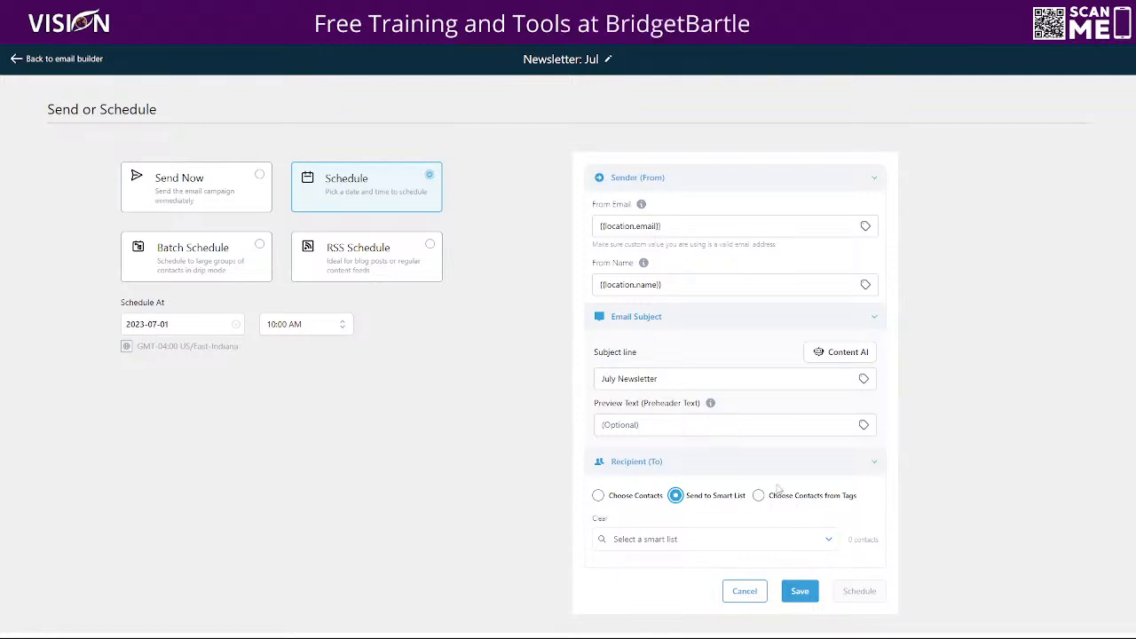
left_click(641, 539)
type("newsl")
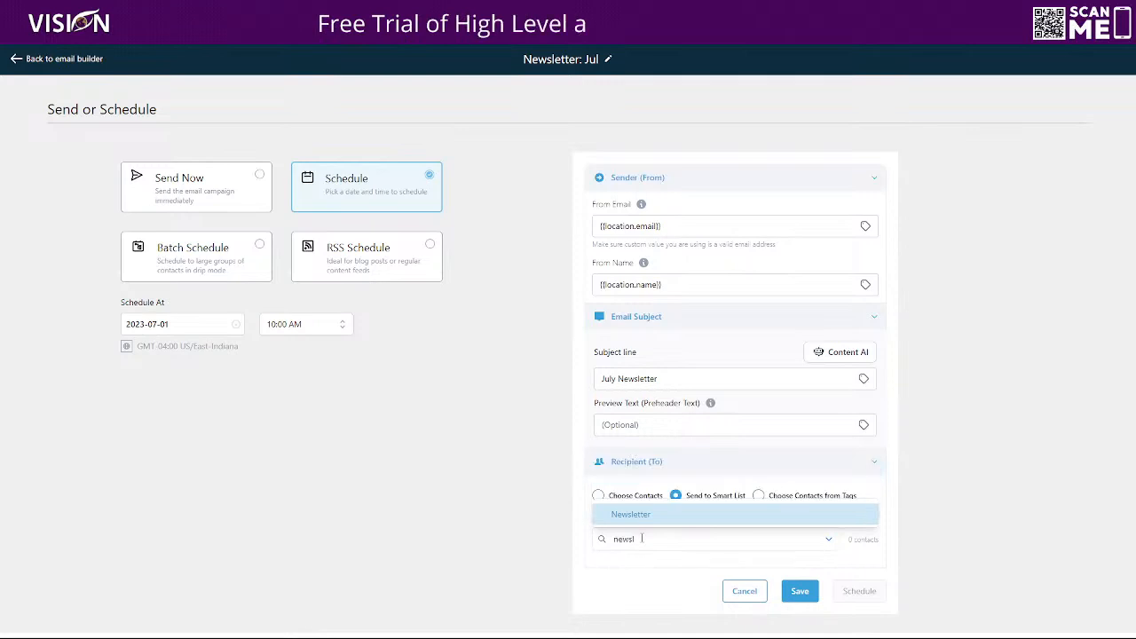
scroll(674, 601, "down", 1)
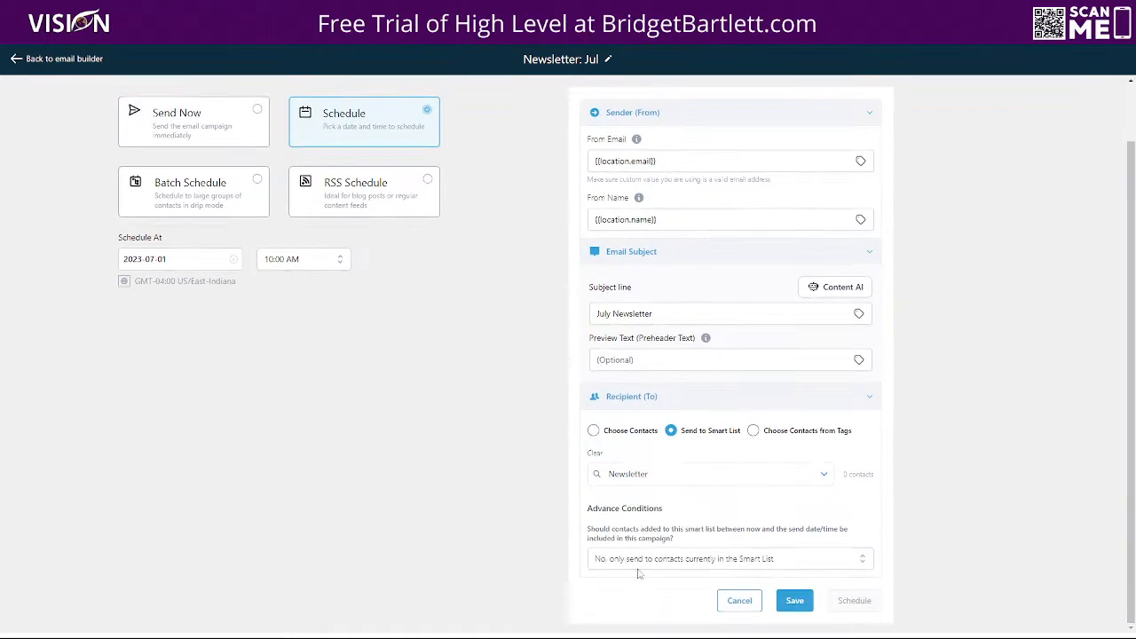
- Choose "Yes, include them" for contacts added to the smart list before the send date, and save the campaign
left_click(634, 561)
left_click(626, 611)
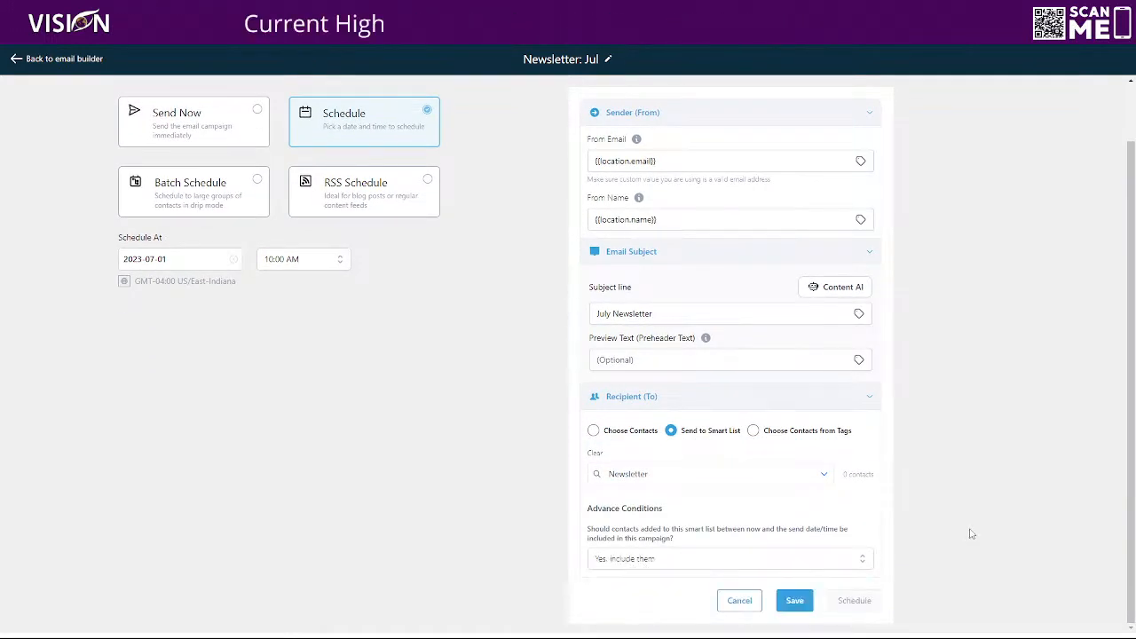
left_click(794, 600)
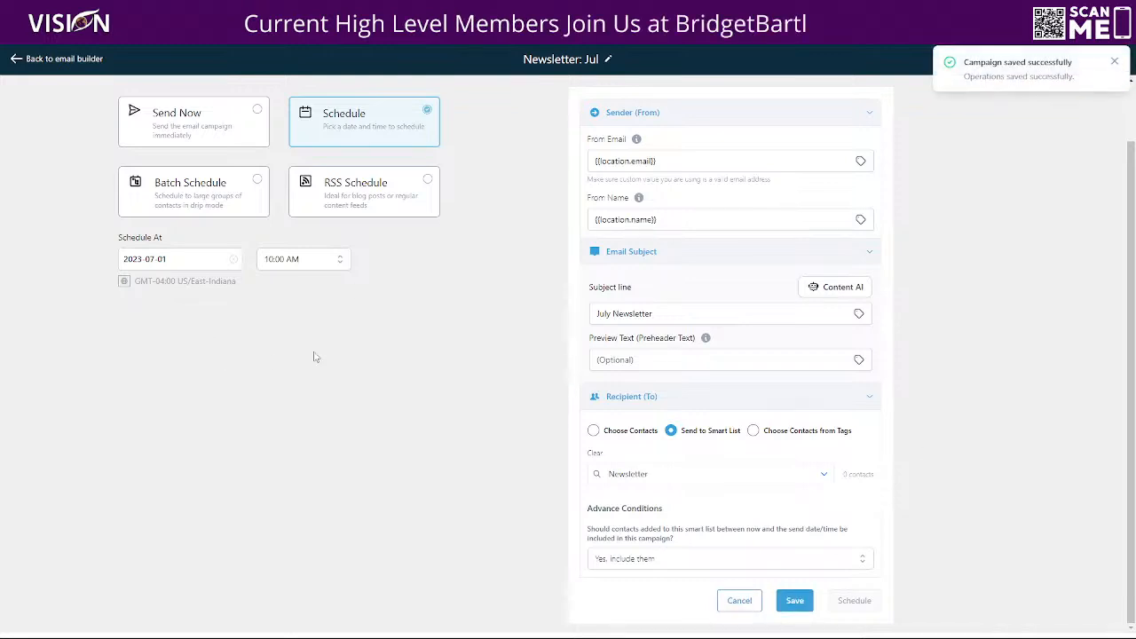